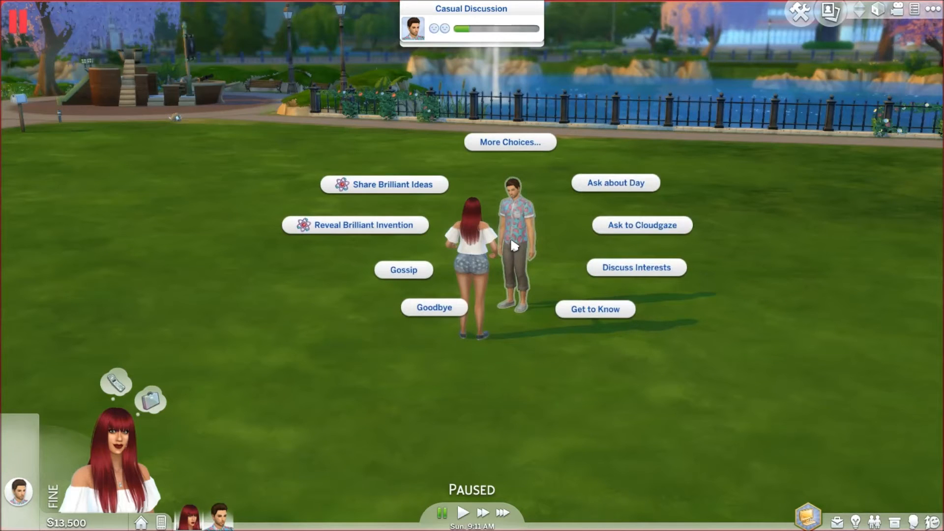
# Have the red-haired Sim start the friendly Ask about Day interaction with the Sim in the watermelon shirt.
pyautogui.click(507, 154)
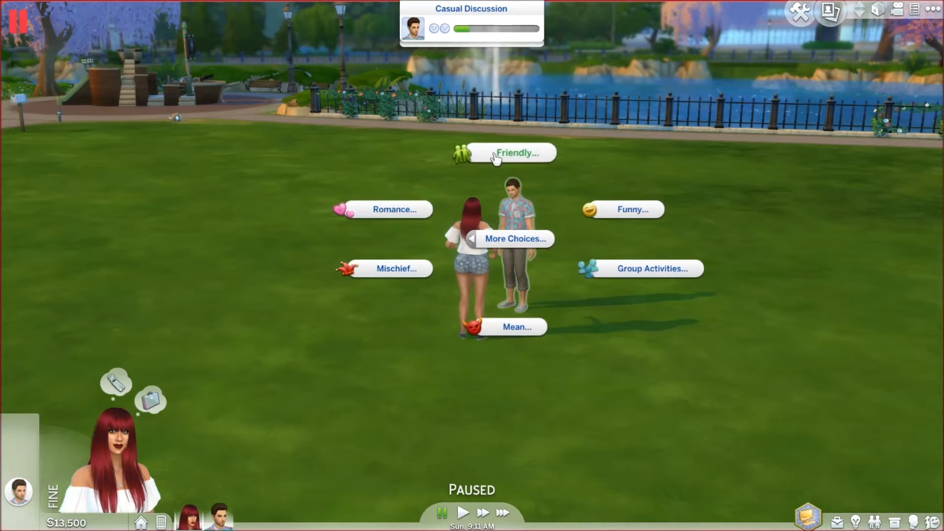
pyautogui.click(497, 156)
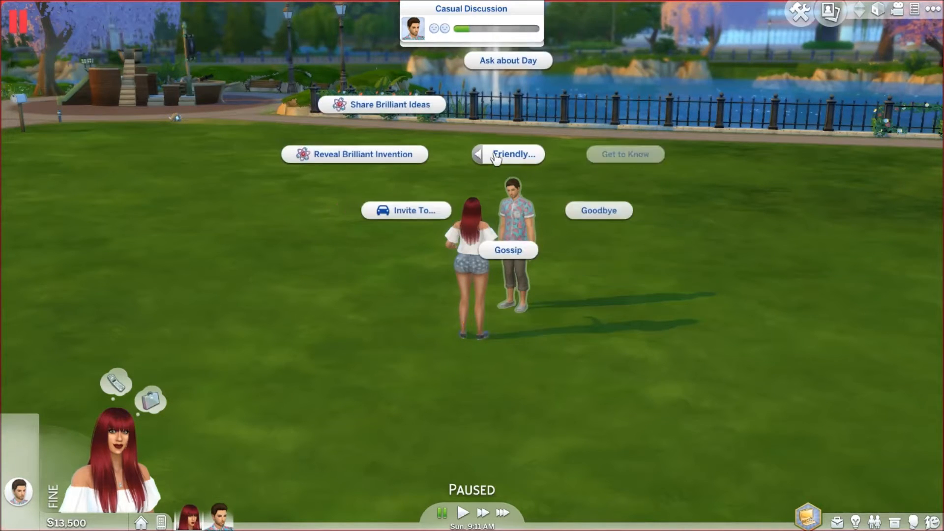
pyautogui.click(507, 60)
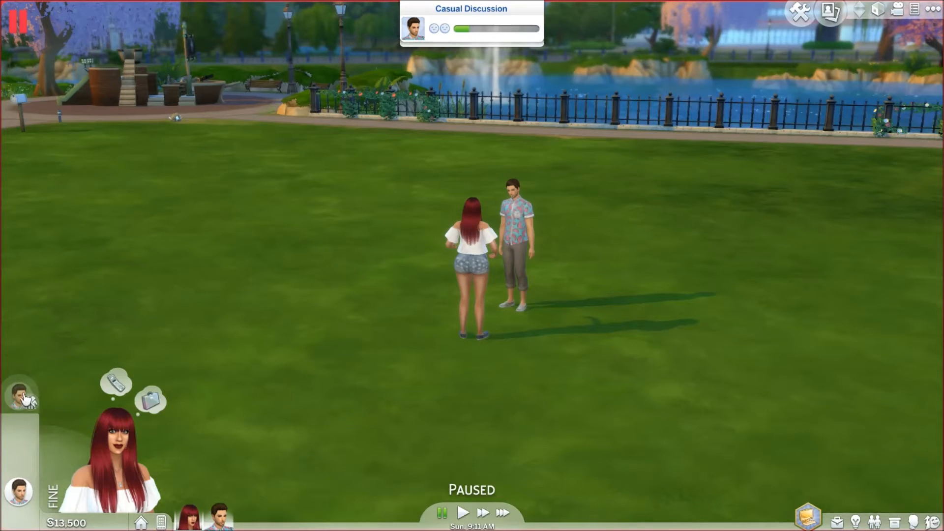
# Queue the friendly Get to Know interaction with the Sim in the watermelon shirt.
pyautogui.click(524, 229)
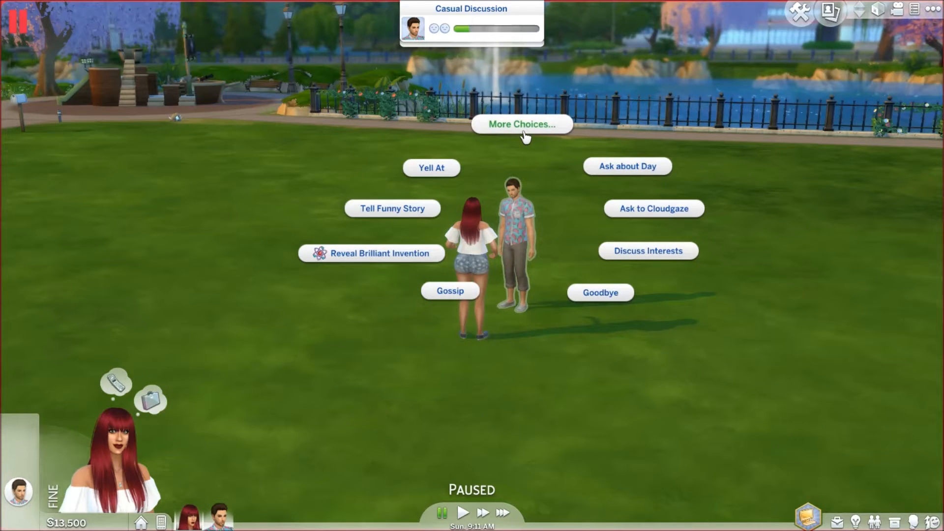
pyautogui.click(523, 129)
pyautogui.click(524, 138)
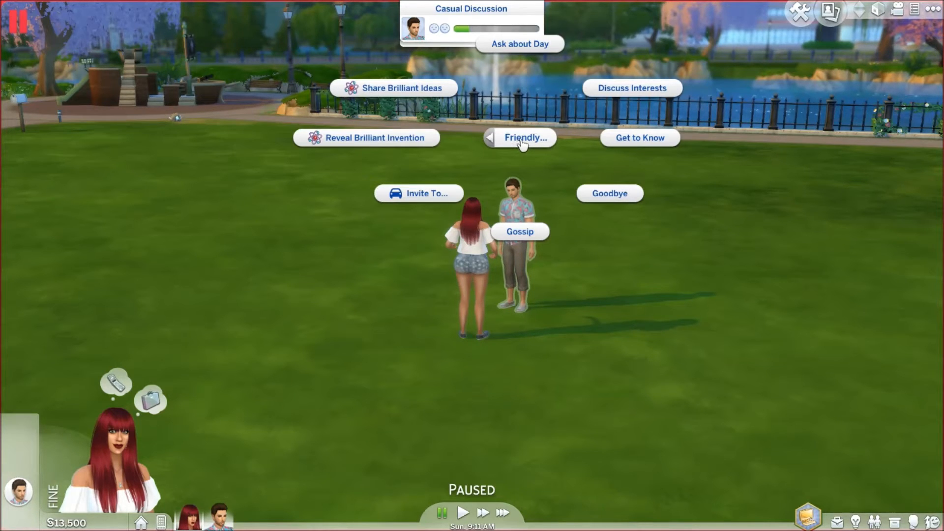
pyautogui.click(642, 142)
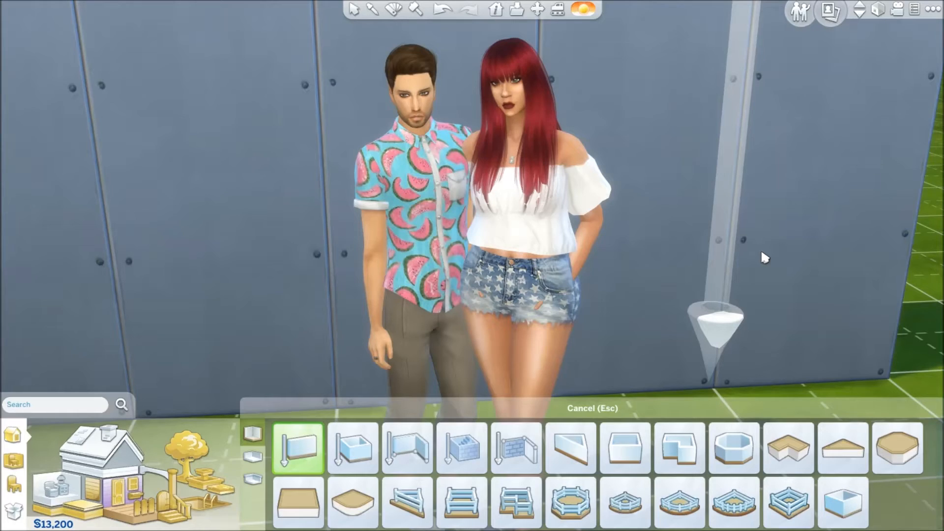
# Cover all five sections of the metal wall behind the Sims with the Basic Standards wall covering in purple.
pyautogui.scroll(-5, 604, 256)
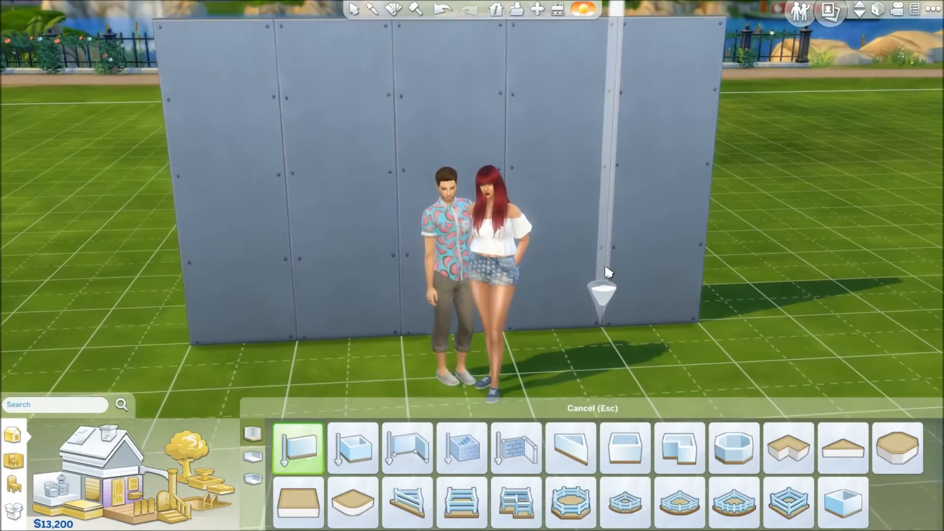
pyautogui.scroll(-1, 607, 269)
pyautogui.moveTo(607, 270); pyautogui.dragTo(596, 279)
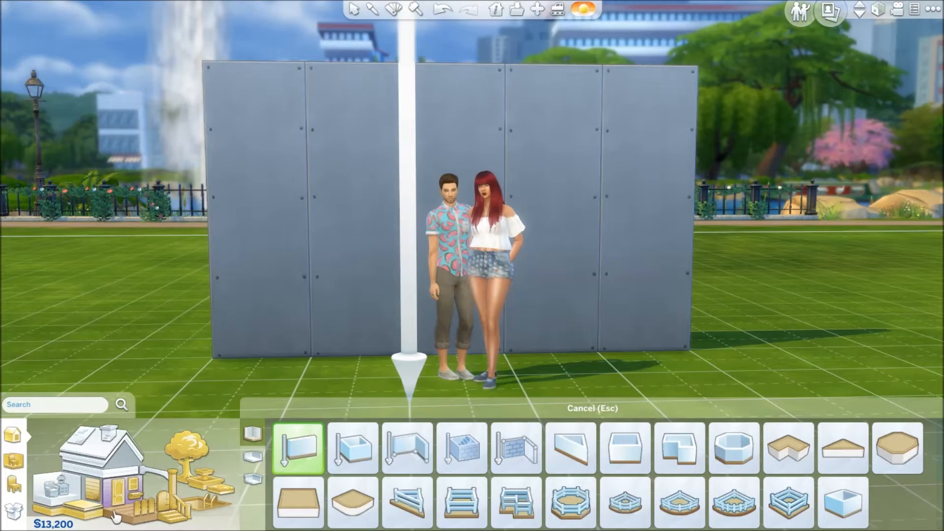
pyautogui.click(91, 489)
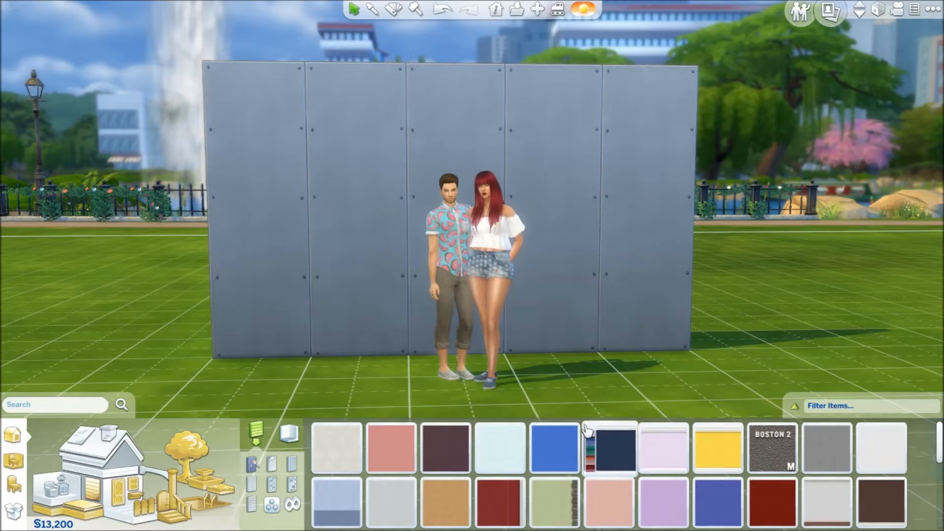
pyautogui.click(557, 447)
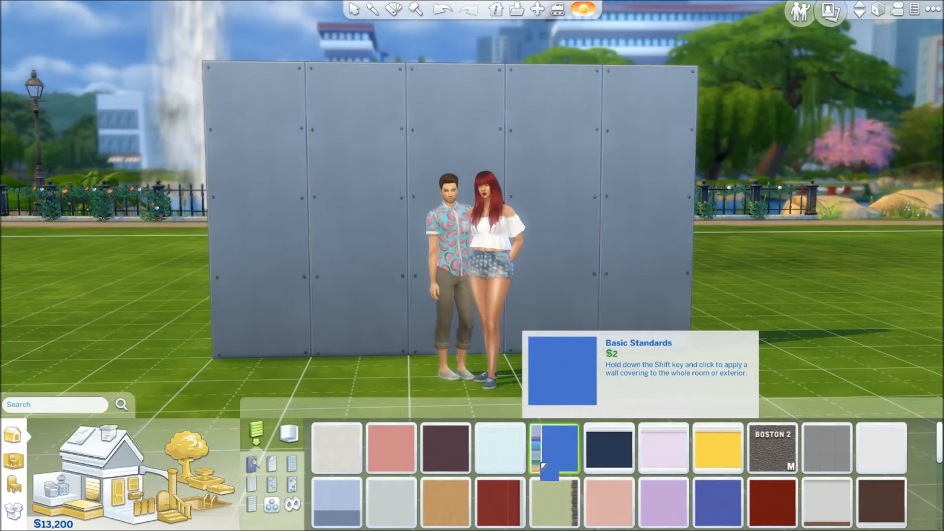
pyautogui.moveTo(540, 462)
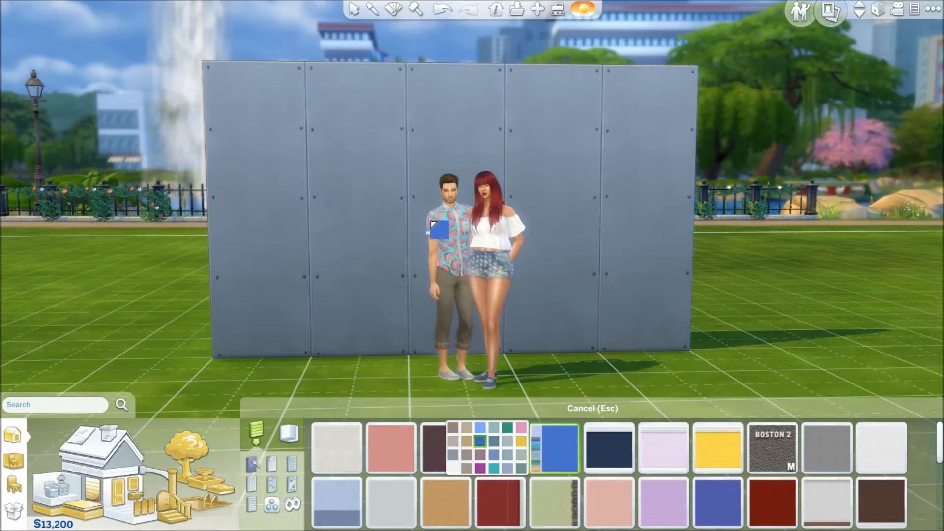
pyautogui.click(480, 468)
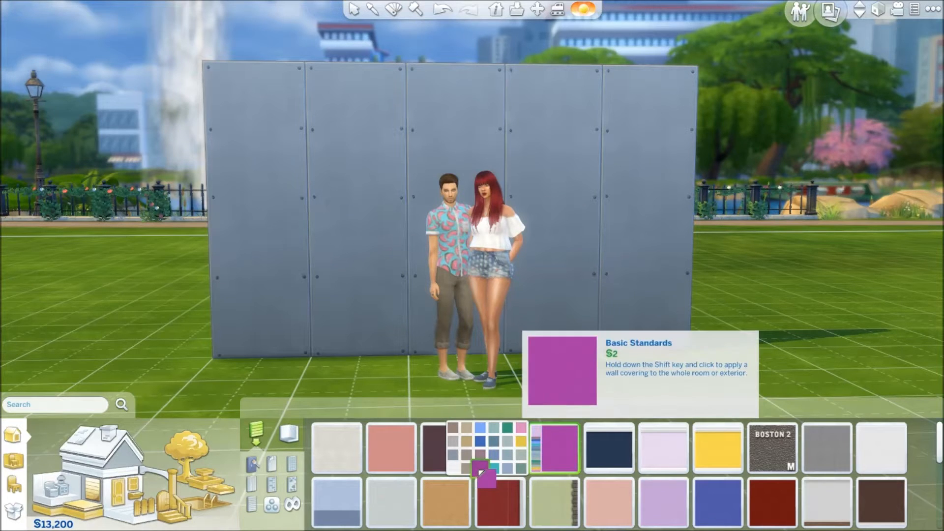
pyautogui.click(541, 327)
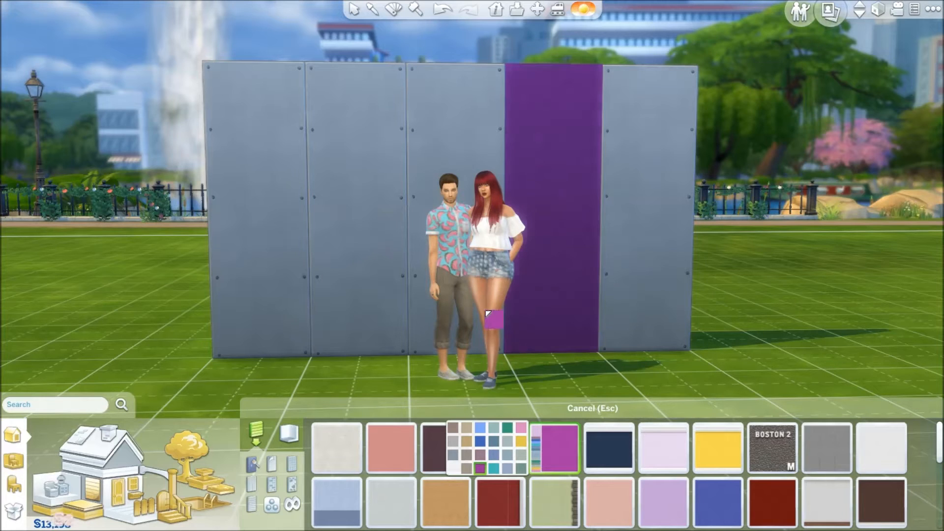
pyautogui.click(420, 276)
pyautogui.click(379, 278)
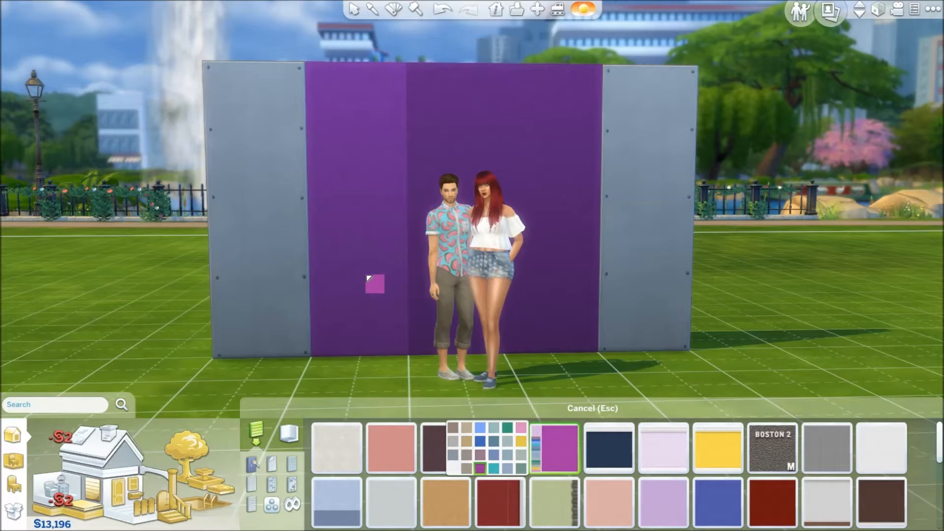
pyautogui.click(293, 270)
pyautogui.click(637, 259)
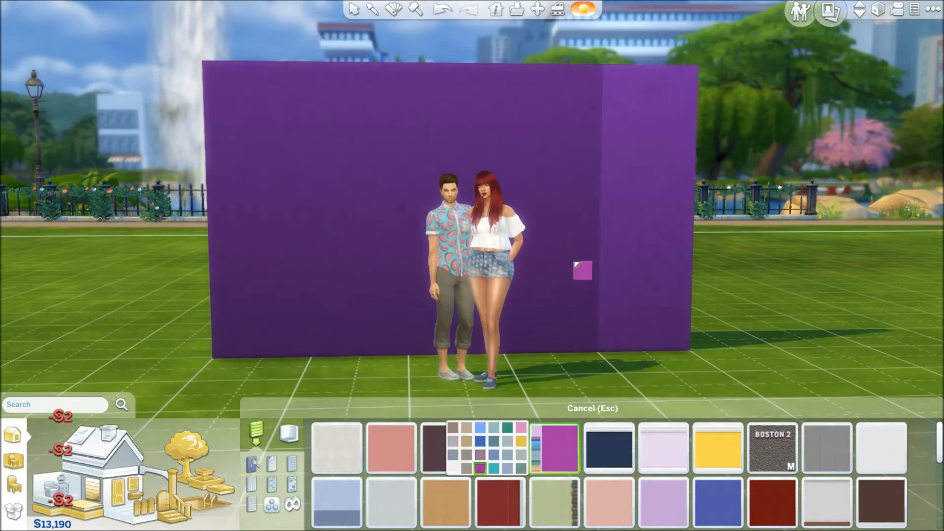
# Return to Live Mode, frame both Sims in front of the purple wall and pause the game on their pose.
pyautogui.scroll(5, 315, 330)
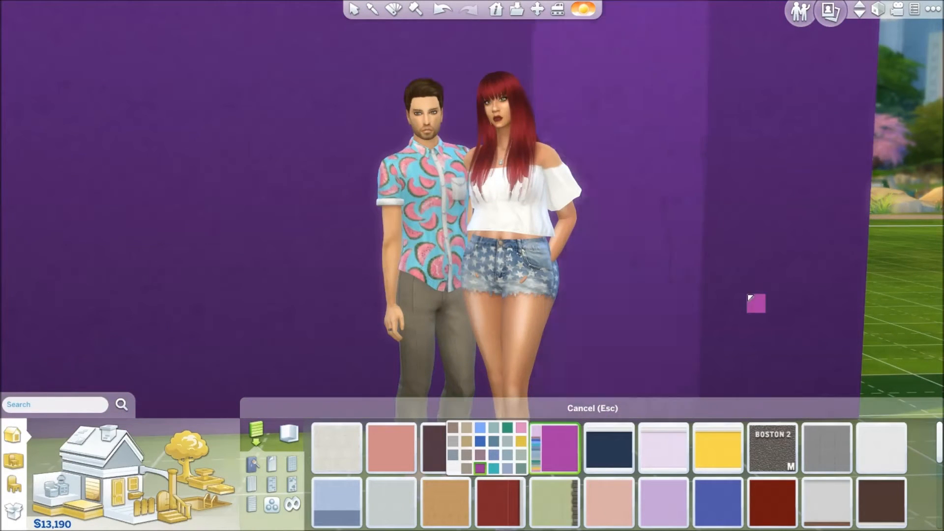
pyautogui.click(800, 11)
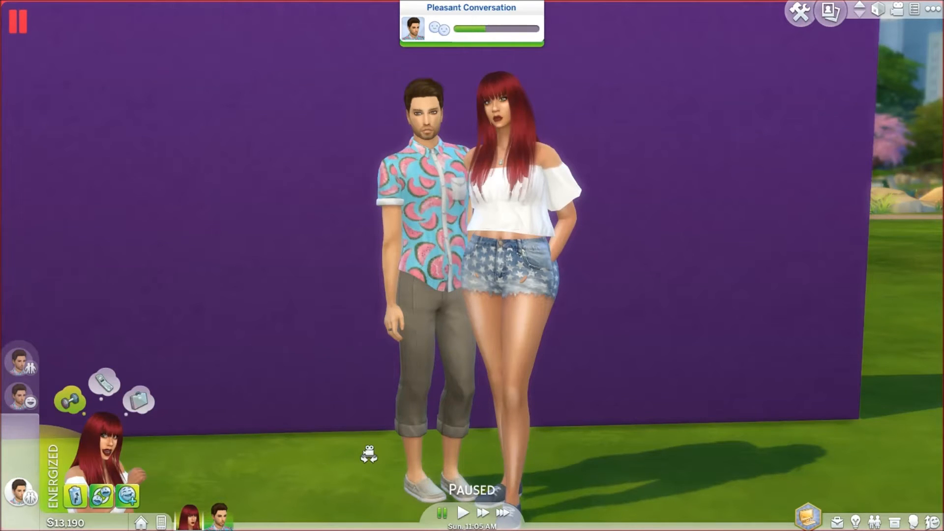
pyautogui.press('q')
pyautogui.scroll(-2, 386, 499)
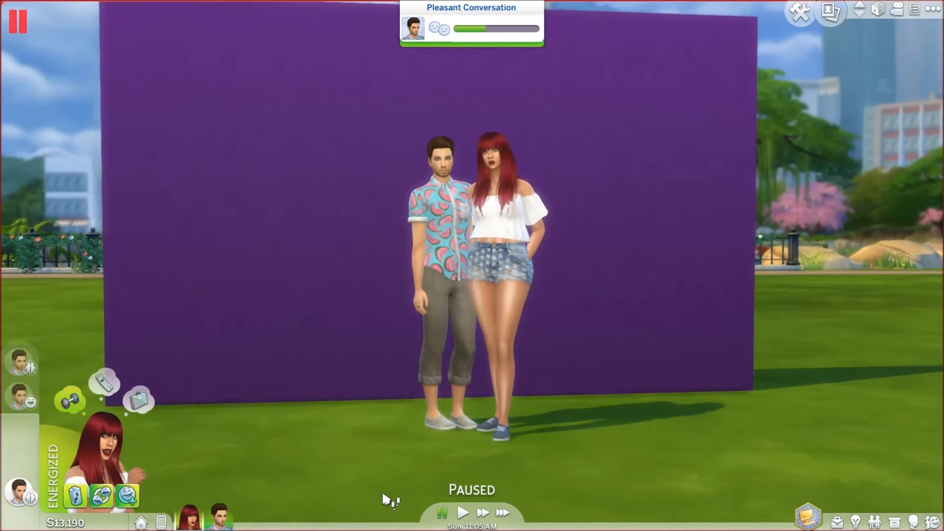
pyautogui.scroll(1, 386, 499)
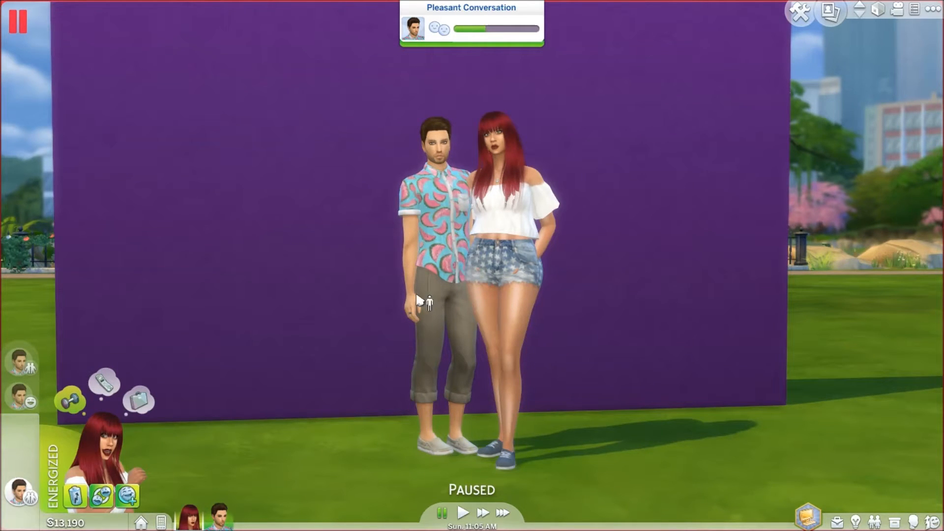
pyautogui.scroll(-2, 415, 310)
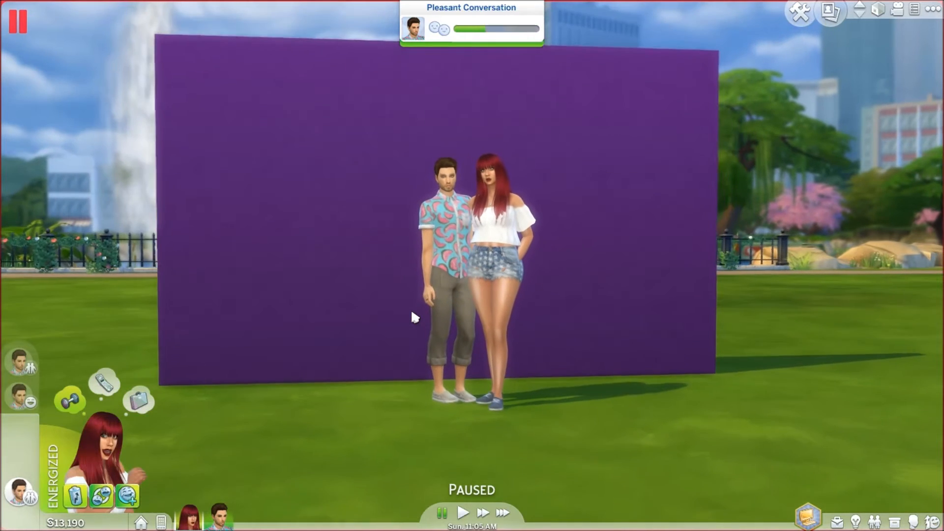
pyautogui.scroll(5, 412, 315)
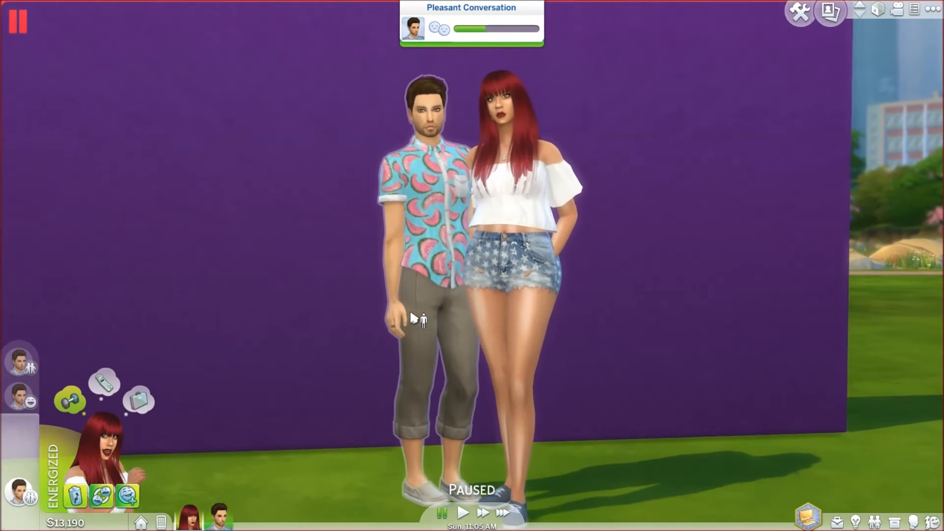
pyautogui.scroll(2, 414, 319)
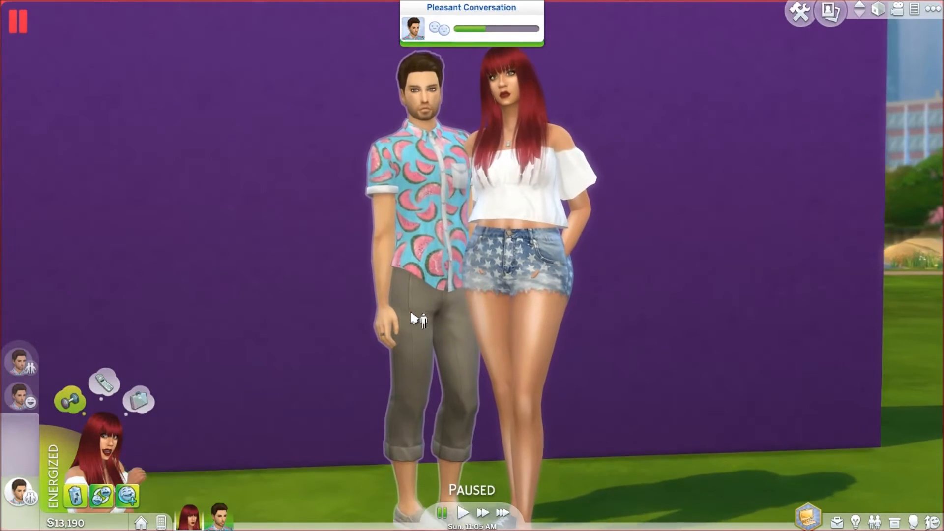
pyautogui.scroll(1, 418, 316)
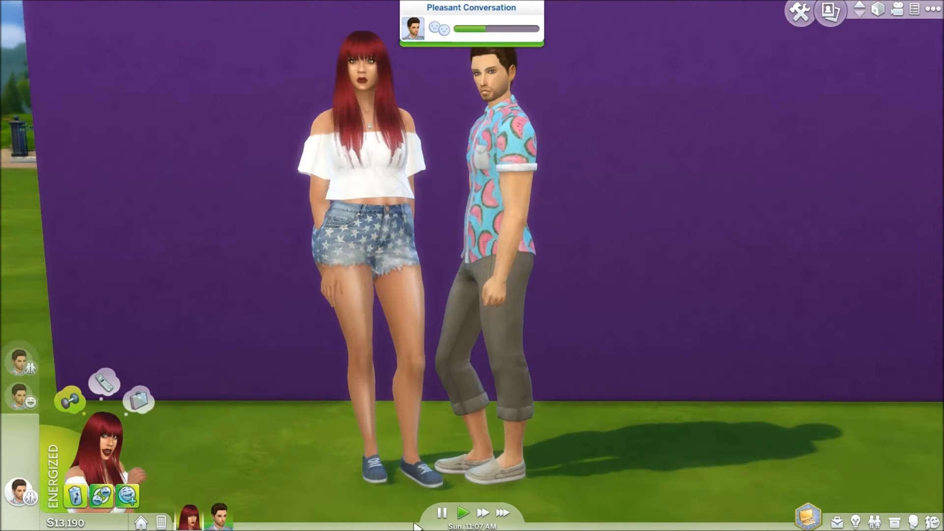
pyautogui.click(442, 512)
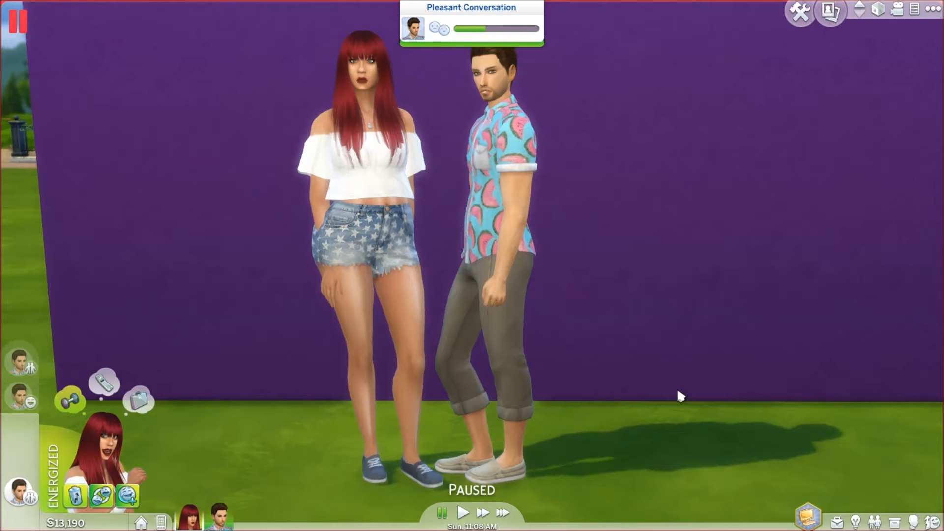
pyautogui.moveTo(677, 329); pyautogui.dragTo(686, 336)
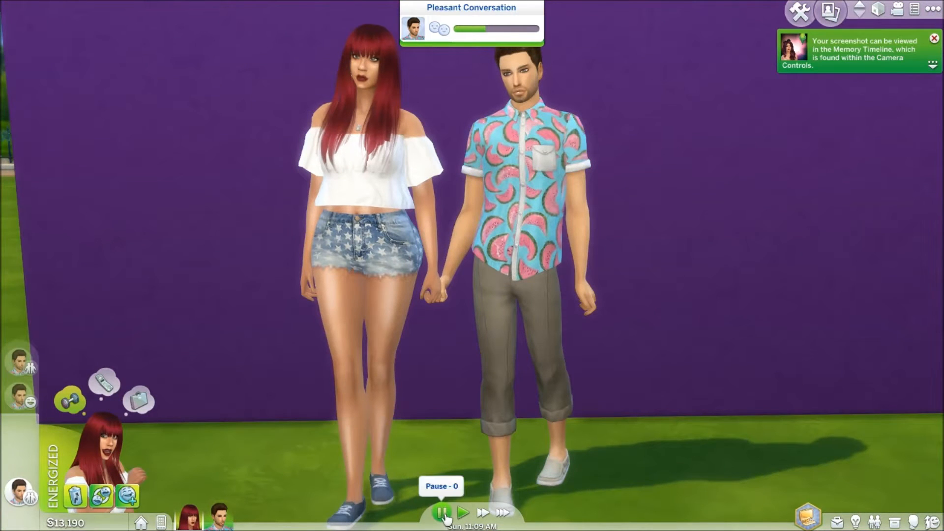
# Capture paused screenshots of the Sims holding hands and posing with raised arms, declining to make either one a memory.
pyautogui.click(443, 512)
pyautogui.scroll(-2, 491, 432)
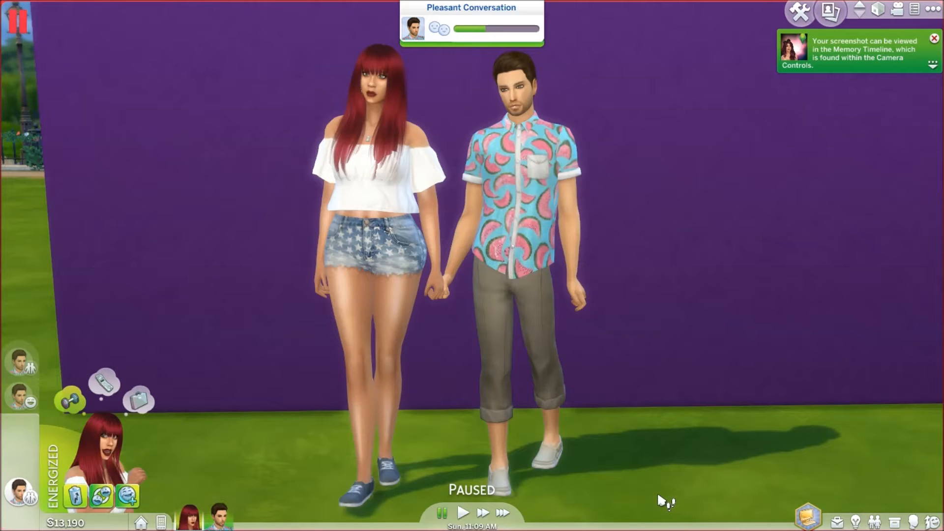
pyautogui.press('c')
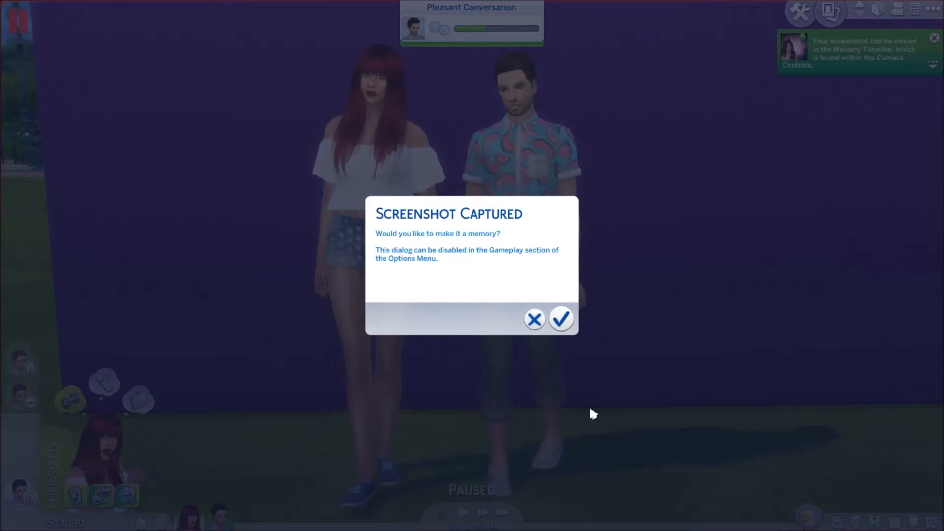
pyautogui.click(534, 320)
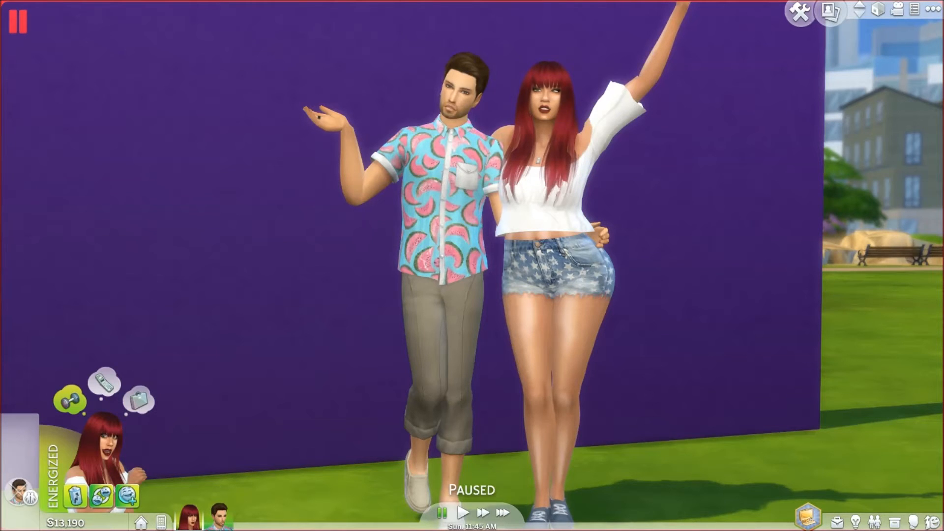
pyautogui.press('c')
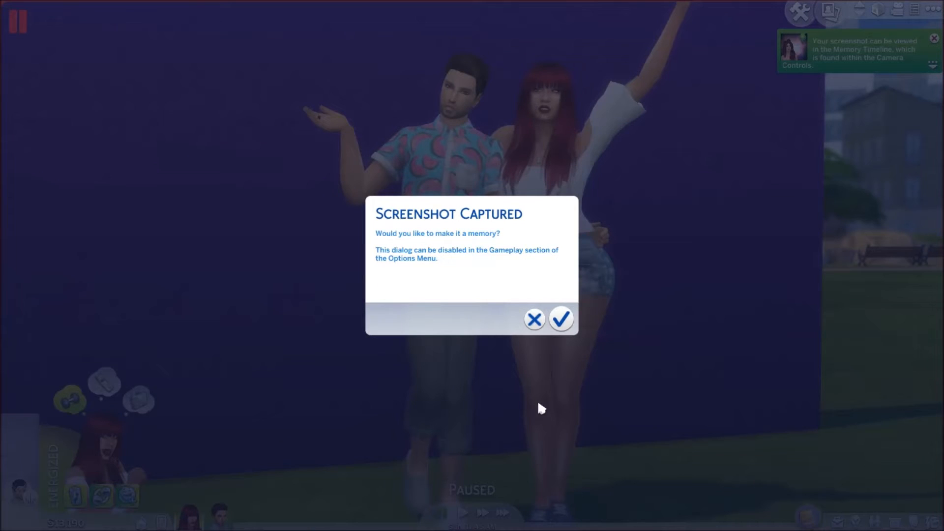
pyautogui.click(535, 319)
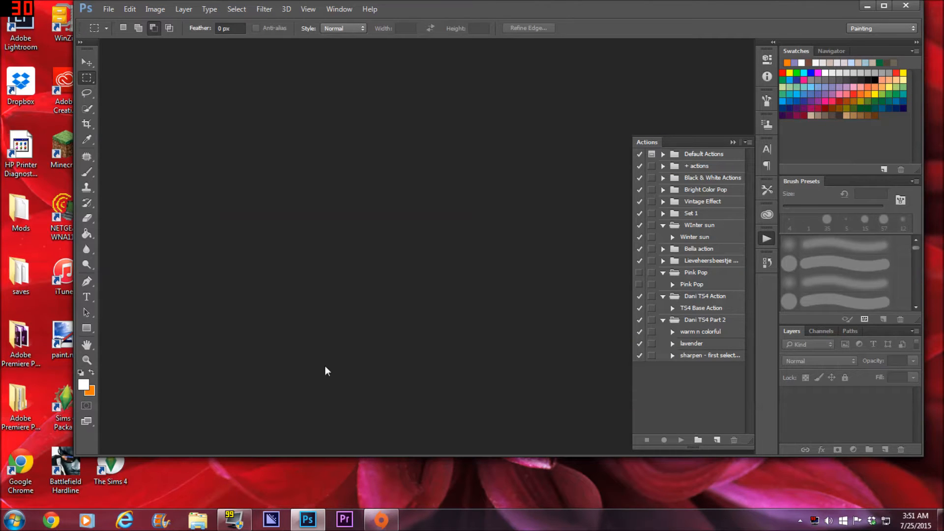
# Open the screenshot 07-25-15_3-50 AM-5 from The Sims 4 Screenshots folder inside Electronic Arts in My Documents.
pyautogui.click(733, 143)
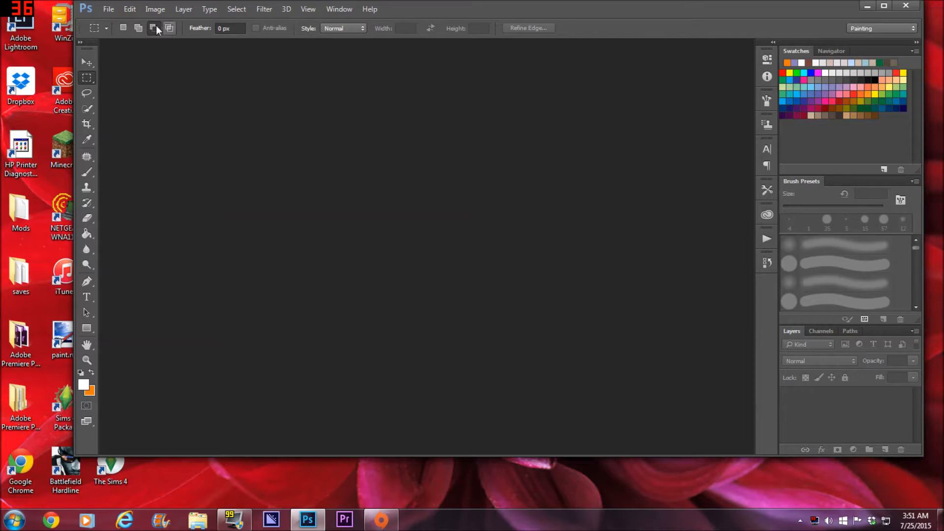
pyautogui.click(108, 9)
pyautogui.click(118, 31)
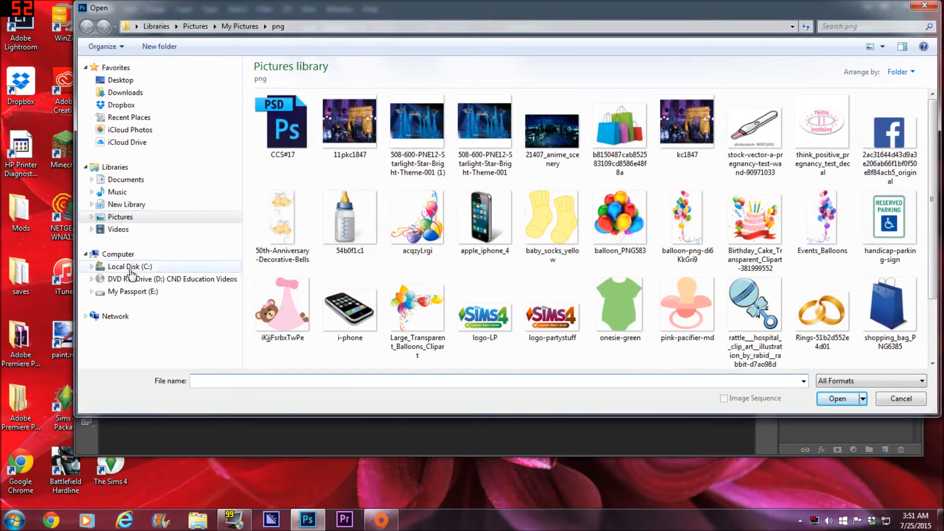
pyautogui.click(92, 180)
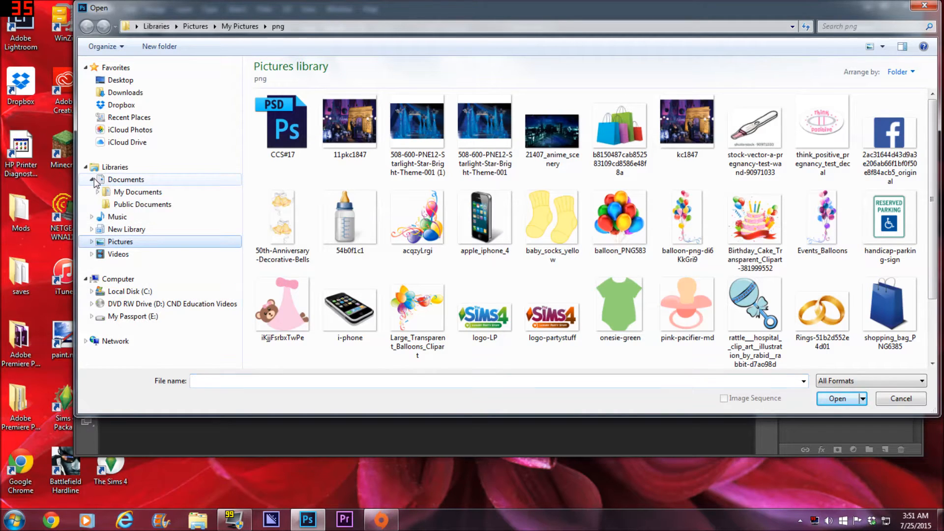
pyautogui.click(129, 195)
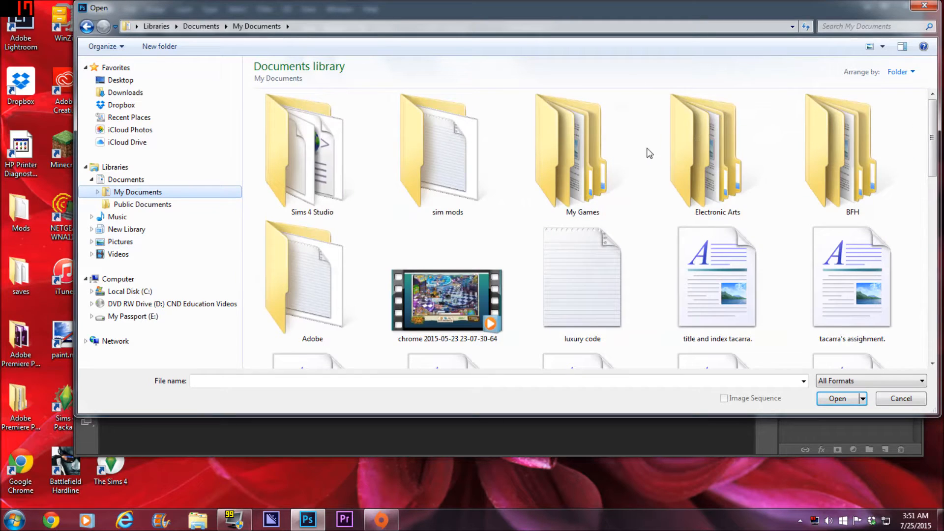
pyautogui.click(701, 197)
pyautogui.doubleClick(699, 196)
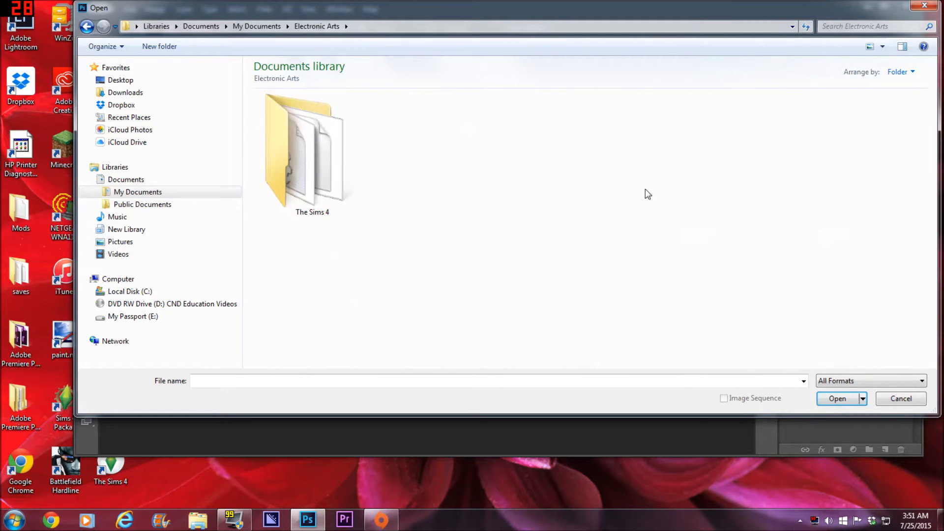
pyautogui.doubleClick(285, 139)
pyautogui.doubleClick(689, 179)
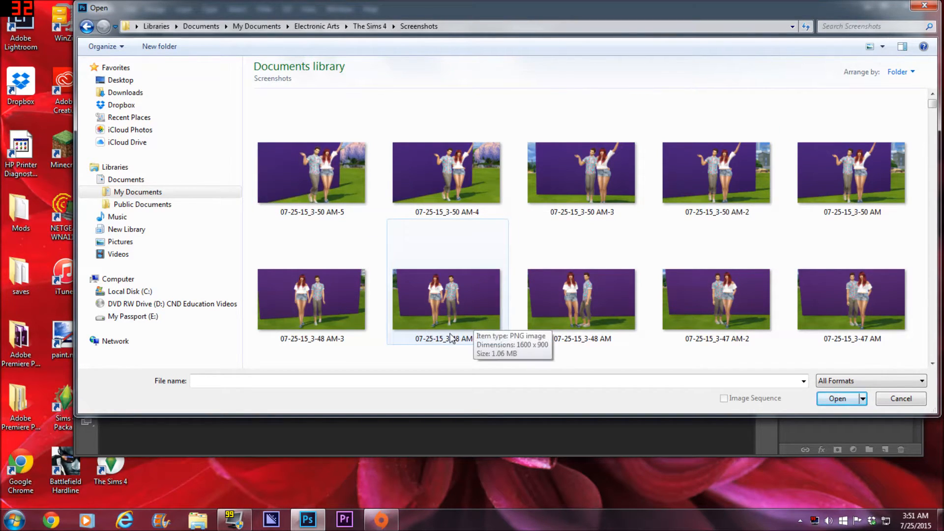
pyautogui.scroll(-2, 612, 345)
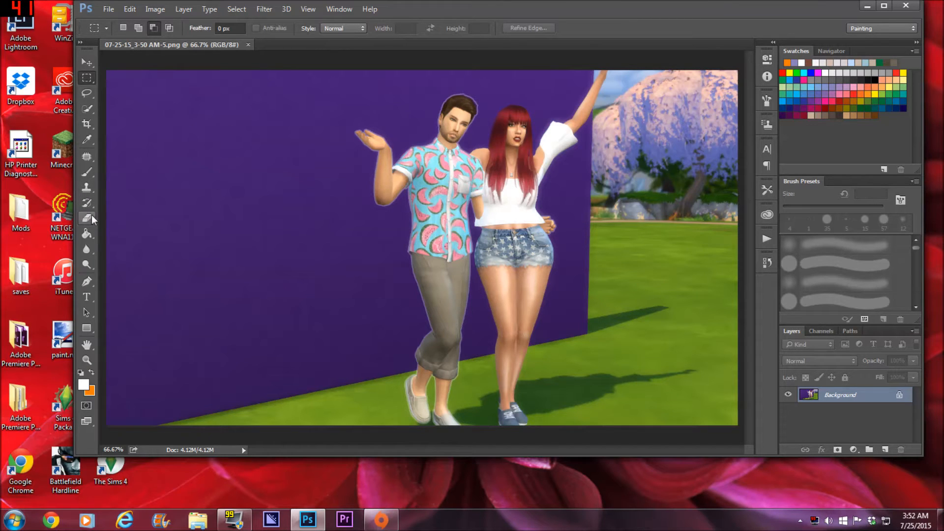
# Erase the purple wall around and between the two Sims with the Magic Eraser.
pyautogui.click(87, 220)
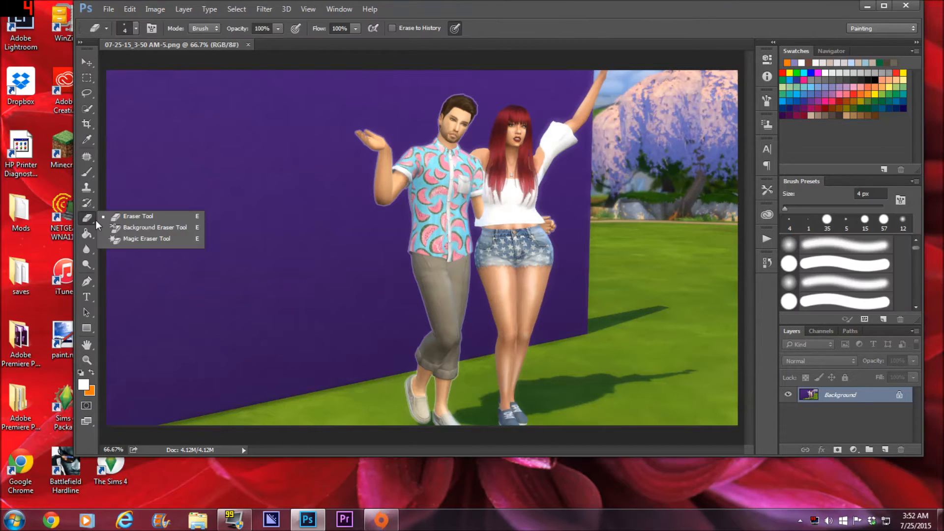
pyautogui.click(142, 238)
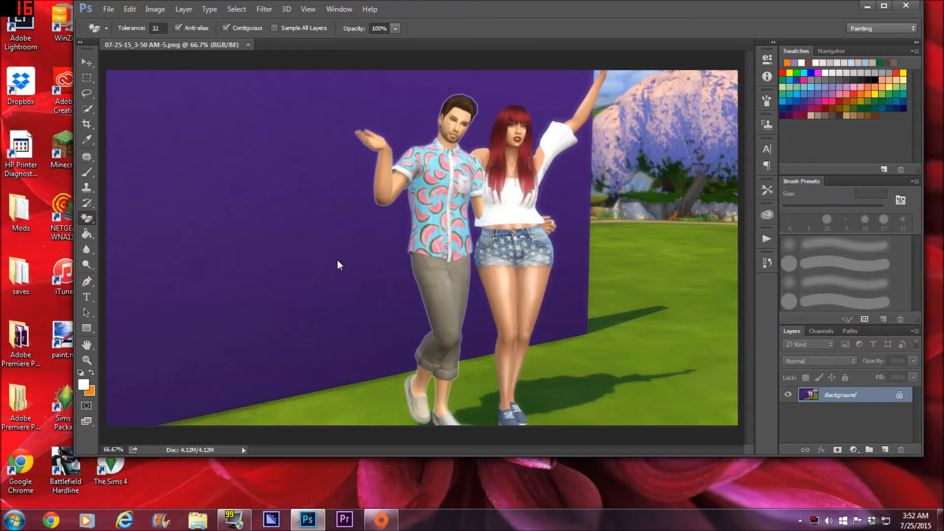
pyautogui.click(338, 265)
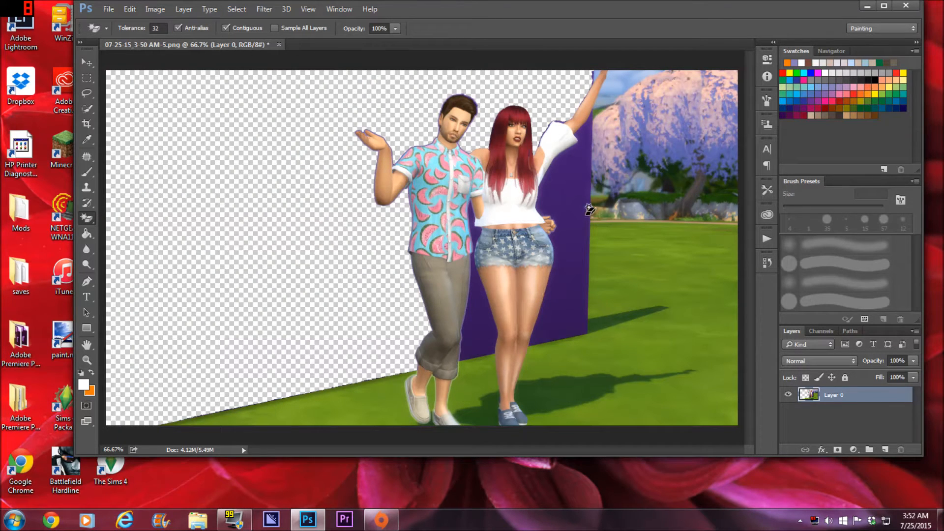
pyautogui.click(571, 211)
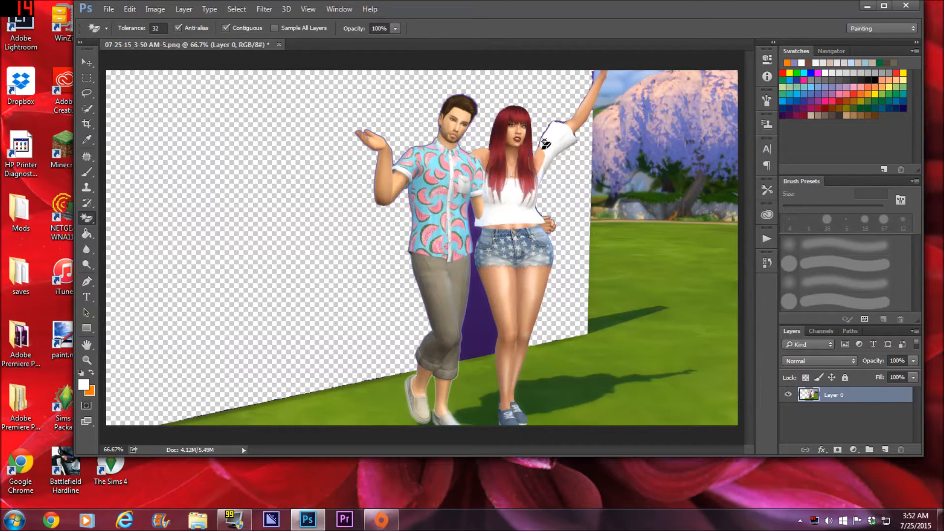
pyautogui.click(476, 295)
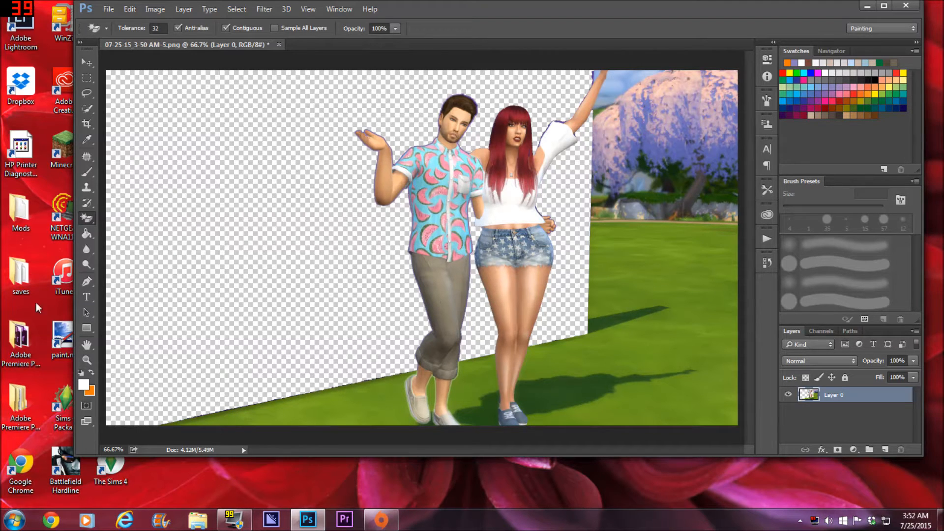
# Erase the grass and ground shadows around the Sims' feet and across the rest of the lawn with the Magic Eraser.
pyautogui.click(86, 360)
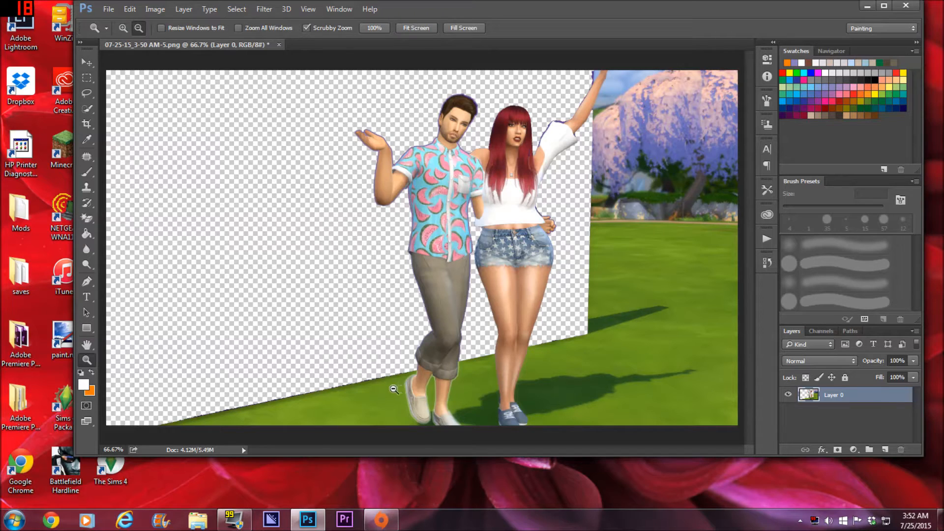
pyautogui.click(87, 217)
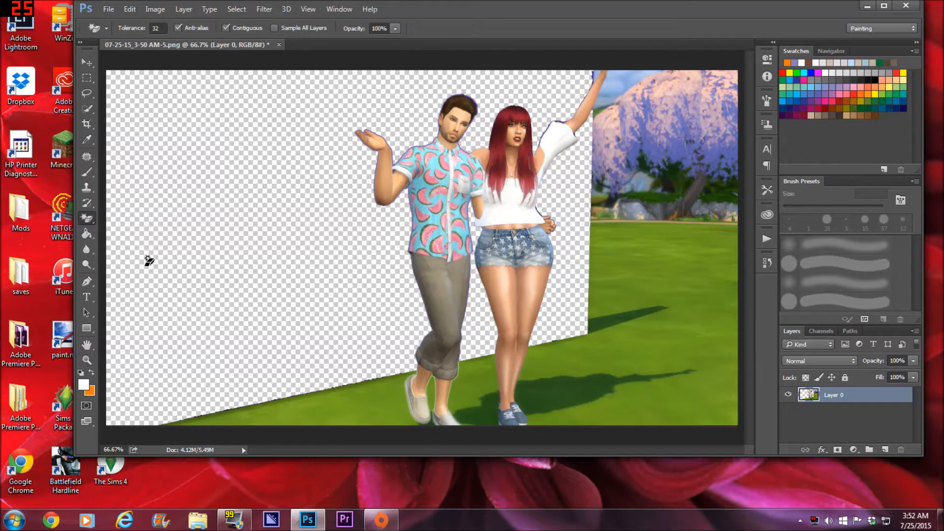
pyautogui.click(411, 400)
pyautogui.click(482, 377)
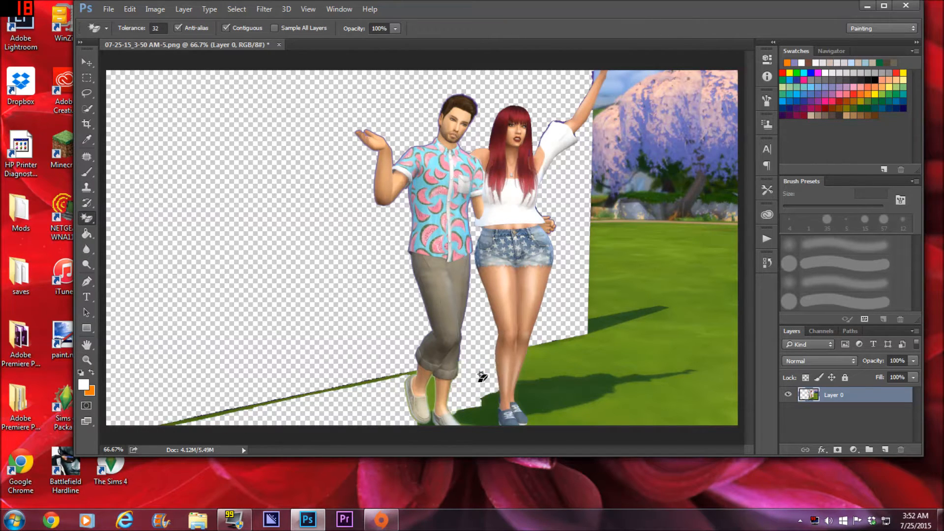
pyautogui.click(434, 385)
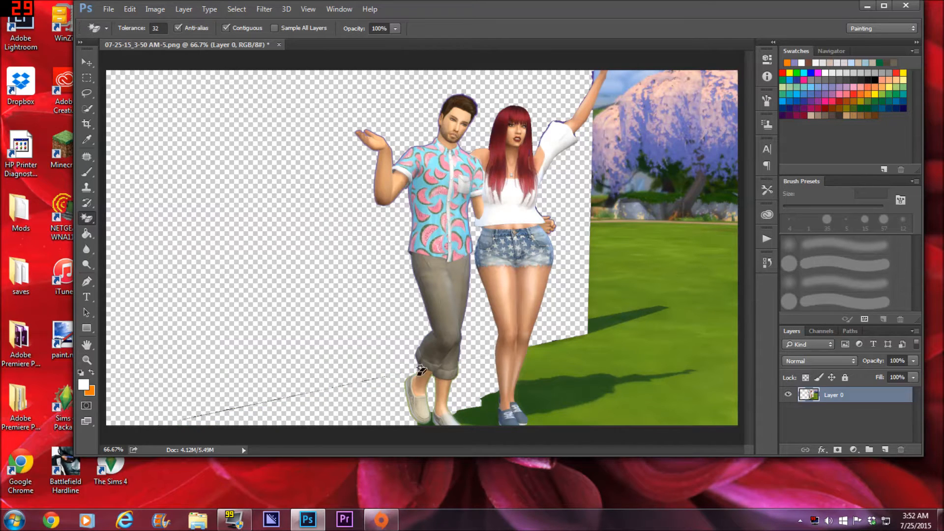
pyautogui.click(479, 402)
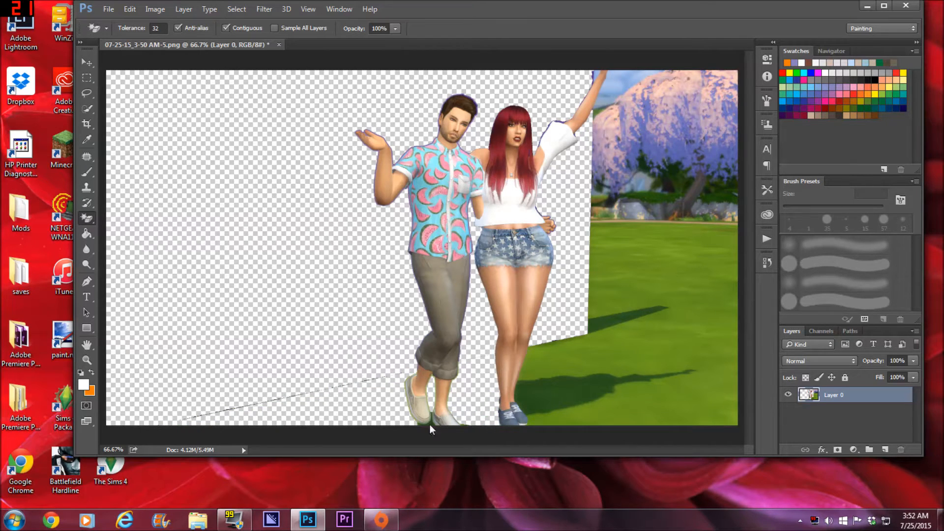
pyautogui.click(554, 388)
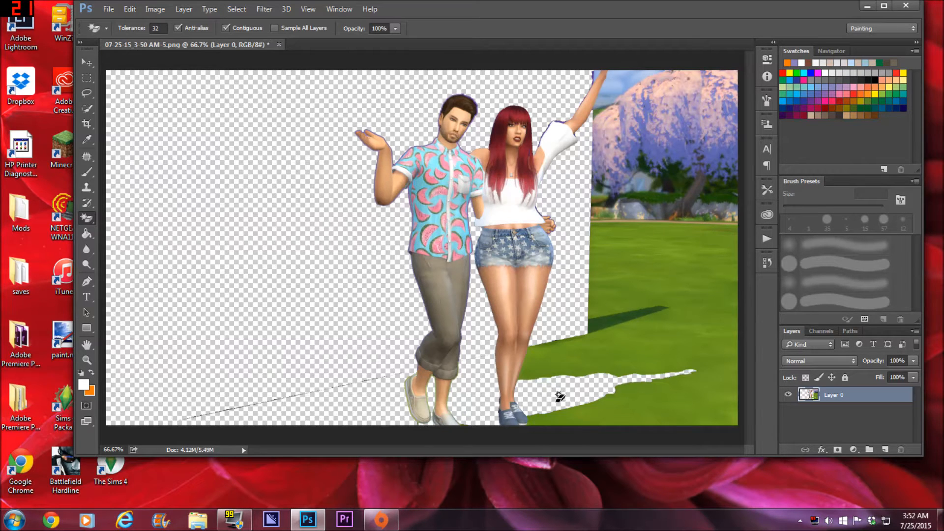
pyautogui.click(587, 418)
pyautogui.click(620, 323)
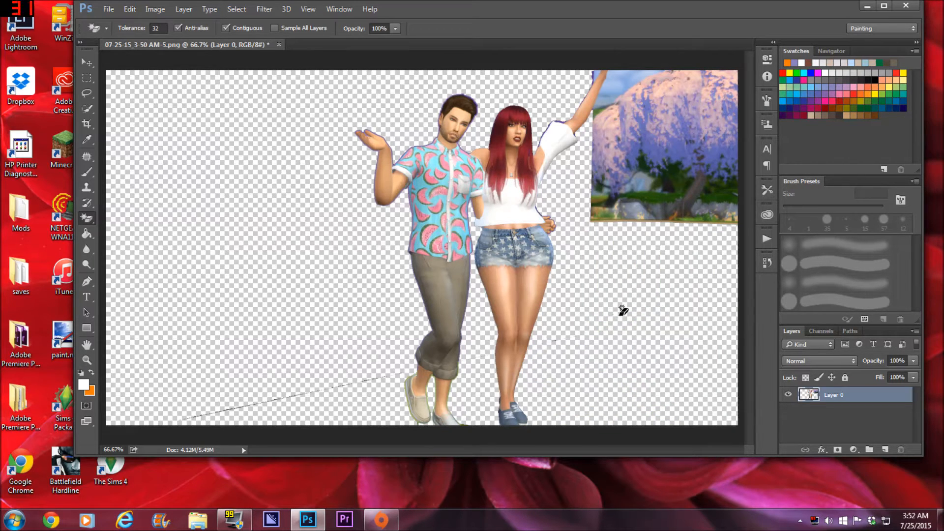
# Erase the sky and cloud patches beside the female Sim's raised hand with the Magic Eraser.
pyautogui.click(627, 92)
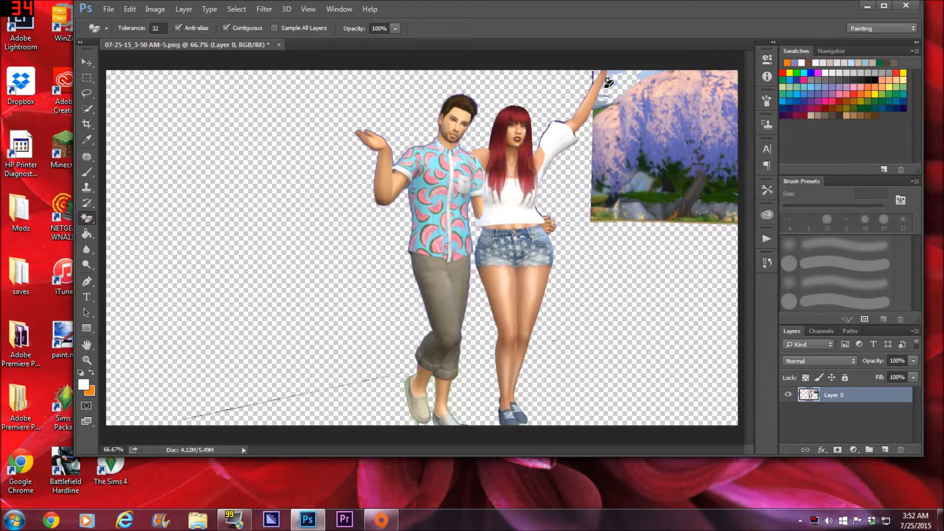
pyautogui.click(602, 98)
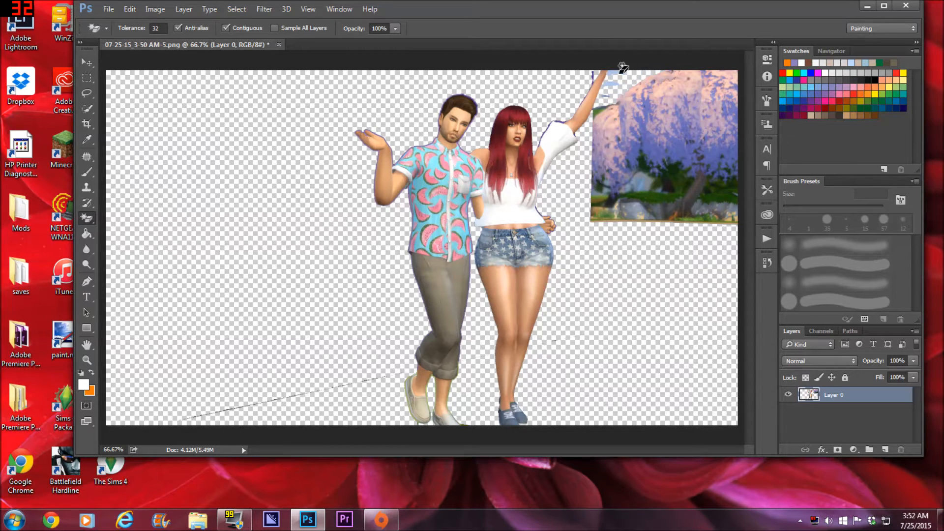
pyautogui.click(611, 82)
# Erase the remaining tree scenery and the thin leftover wall line with the standard Eraser at 154 px.
pyautogui.rightClick(87, 221)
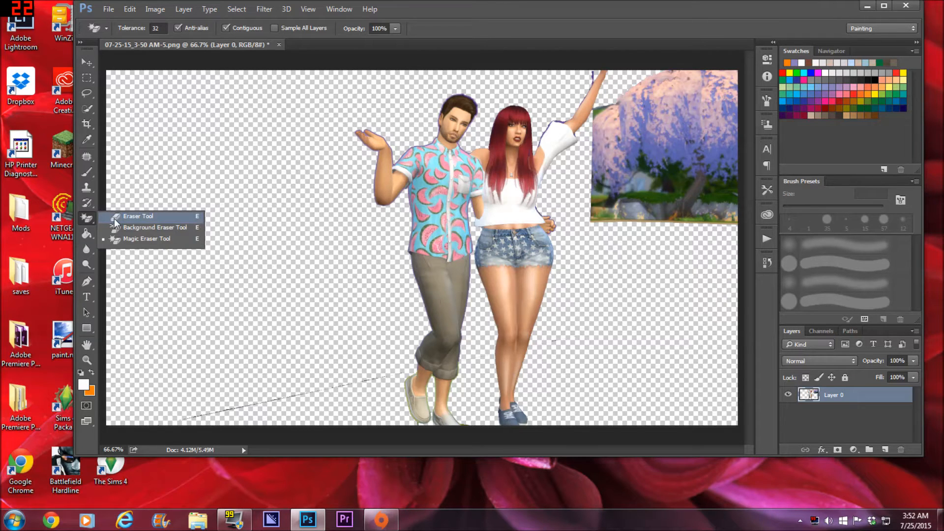
pyautogui.click(132, 217)
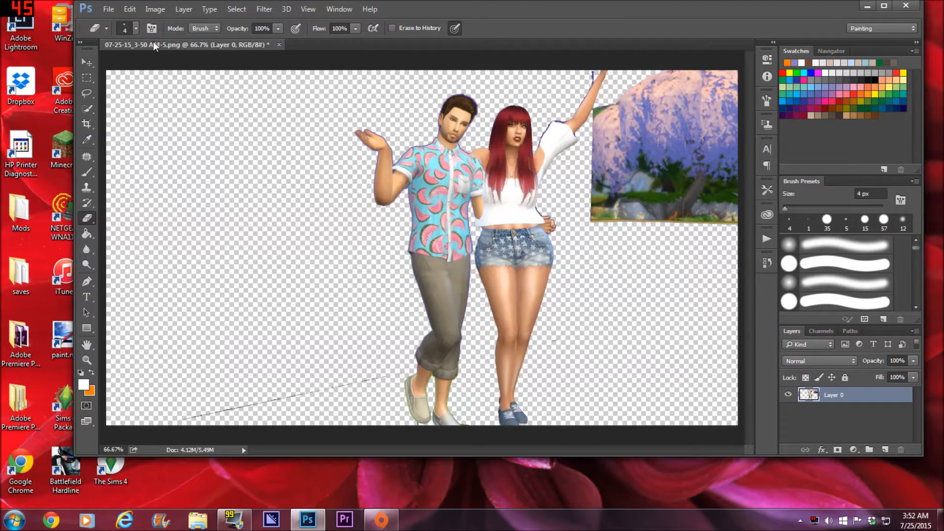
pyautogui.click(136, 28)
pyautogui.moveTo(142, 64); pyautogui.dragTo(192, 66)
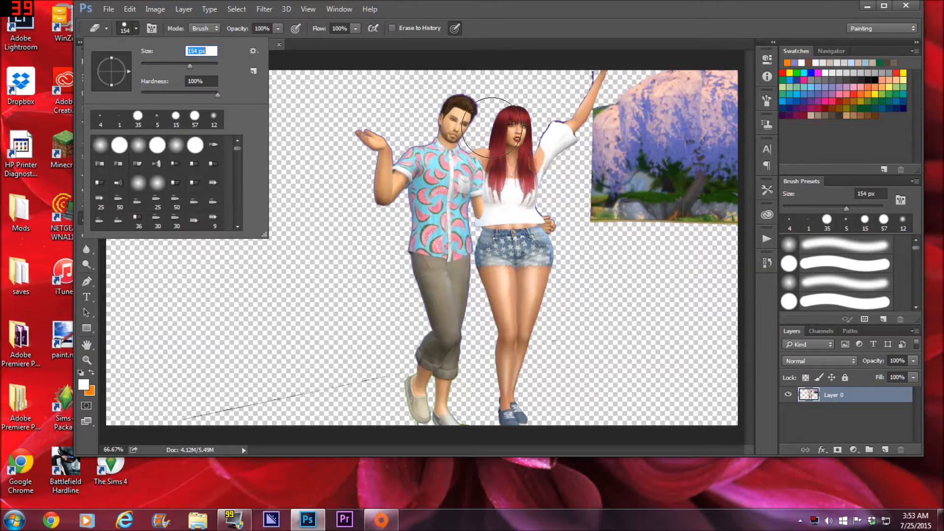
pyautogui.click(621, 120)
pyautogui.moveTo(621, 120)
pyautogui.mouseDown()
pyautogui.moveTo(624, 198)
pyautogui.moveTo(616, 144)
pyautogui.moveTo(612, 246)
pyautogui.moveTo(671, 93)
pyautogui.moveTo(659, 147)
pyautogui.moveTo(675, 108)
pyautogui.moveTo(663, 90)
pyautogui.moveTo(648, 95)
pyautogui.moveTo(691, 129)
pyautogui.moveTo(704, 111)
pyautogui.moveTo(733, 114)
pyautogui.moveTo(729, 203)
pyautogui.moveTo(723, 101)
pyautogui.mouseUp()
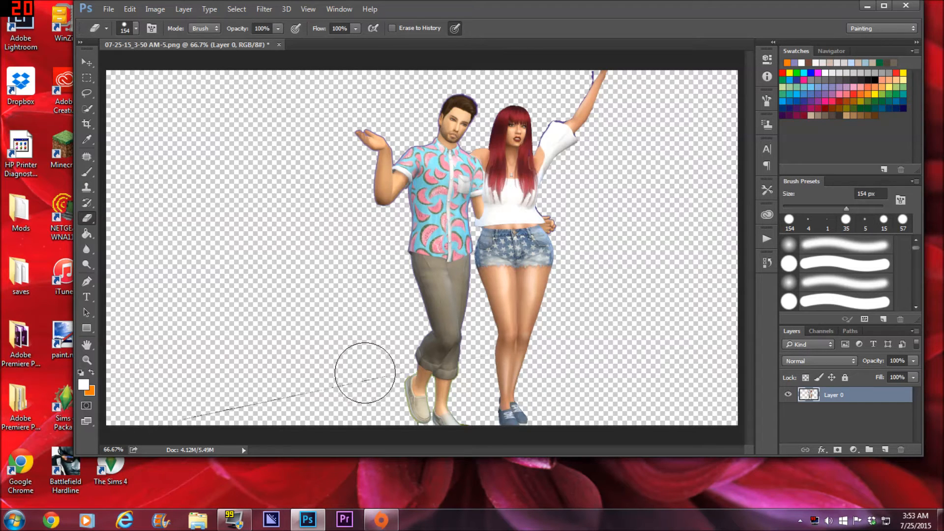
pyautogui.moveTo(369, 372)
pyautogui.mouseDown()
pyautogui.moveTo(267, 403)
pyautogui.moveTo(141, 413)
pyautogui.mouseUp()
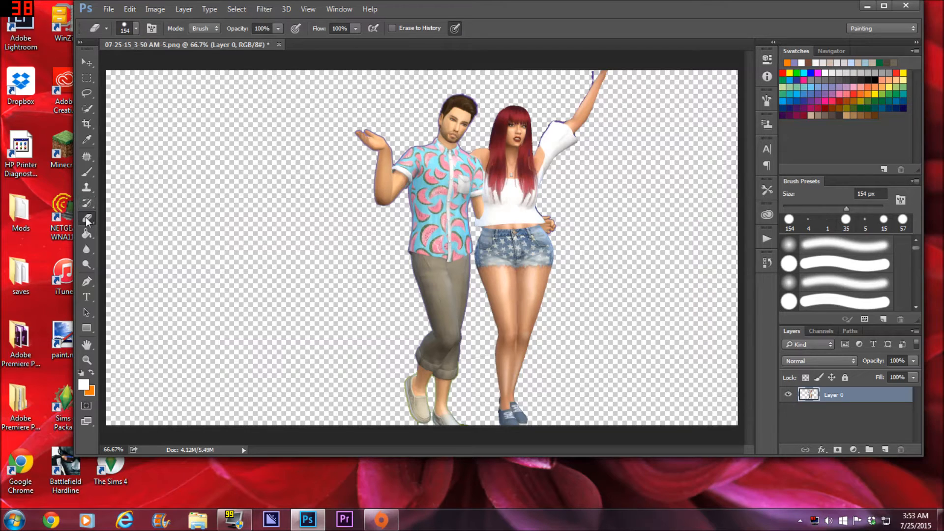
# Remove the purple fringe around the male Sim's arms and watermelon shirt with the Magic Eraser at 300% zoom.
pyautogui.press('z')
pyautogui.click(366, 107)
pyautogui.click(366, 106)
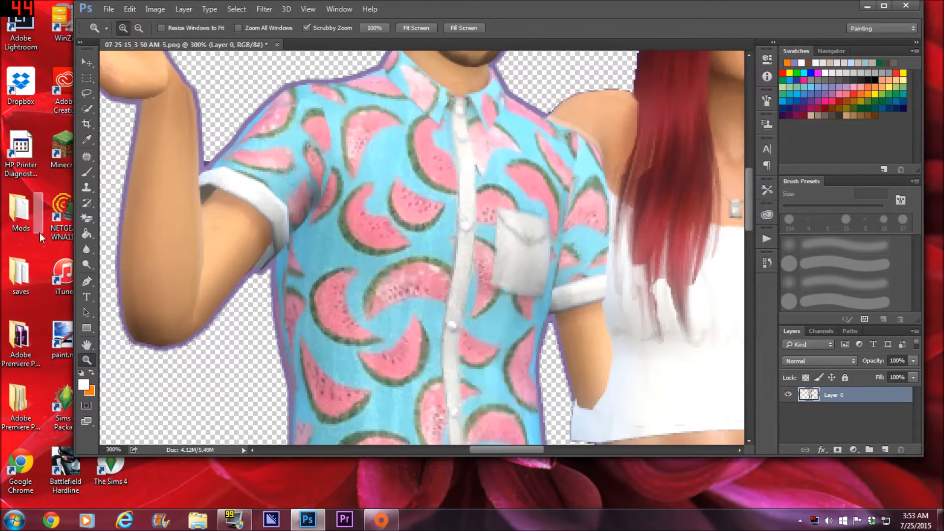
pyautogui.click(86, 218)
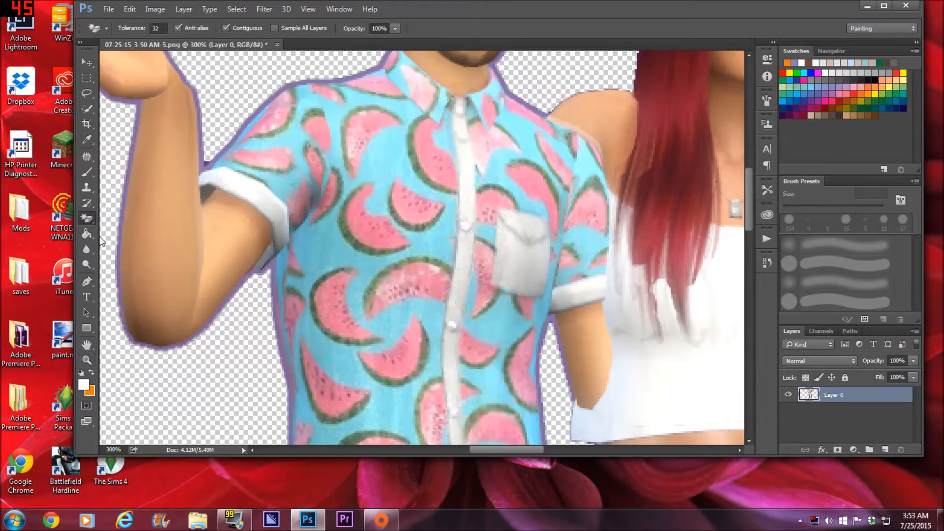
pyautogui.click(272, 264)
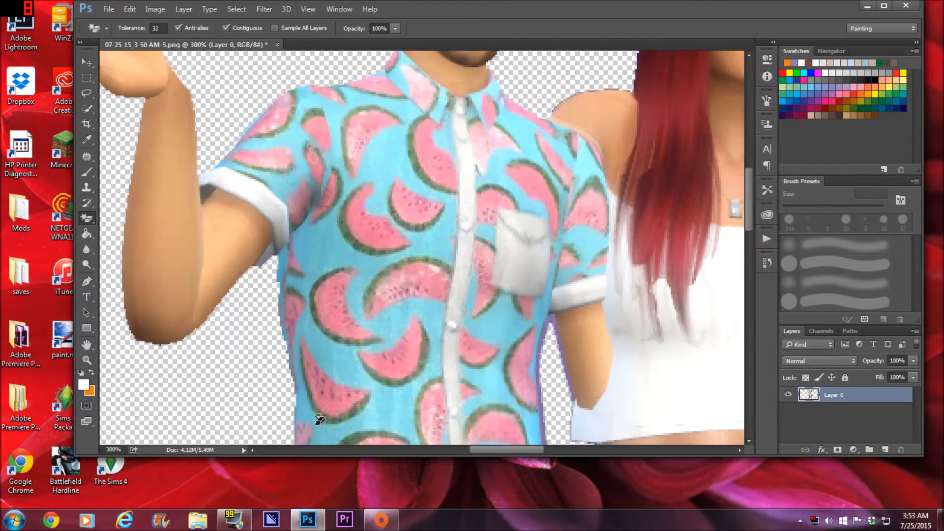
pyautogui.click(554, 331)
pyautogui.scroll(5, 620, 221)
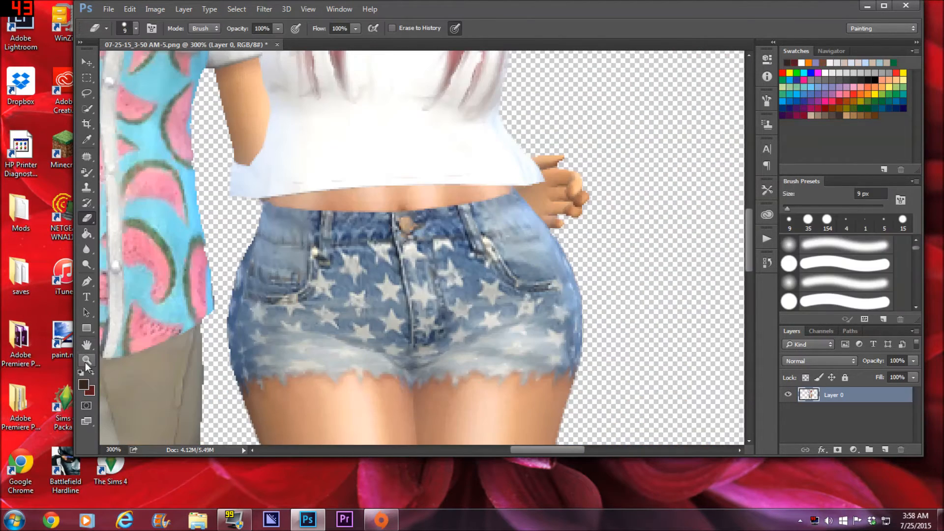
# Create a transparent 1278 x 720 px document at 300 pixels/inch and float its window over the cut-out Sims image.
pyautogui.click(85, 362)
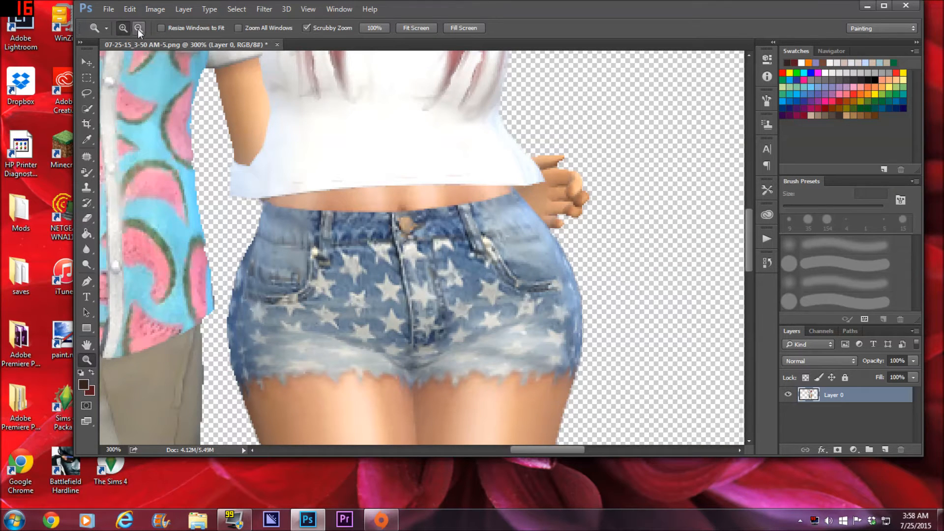
pyautogui.keyDown('alt'); pyautogui.click(410, 311); pyautogui.keyUp('alt')
pyautogui.keyDown('alt'); pyautogui.click(409, 311); pyautogui.keyUp('alt')
pyautogui.keyDown('alt'); pyautogui.click(405, 314); pyautogui.keyUp('alt')
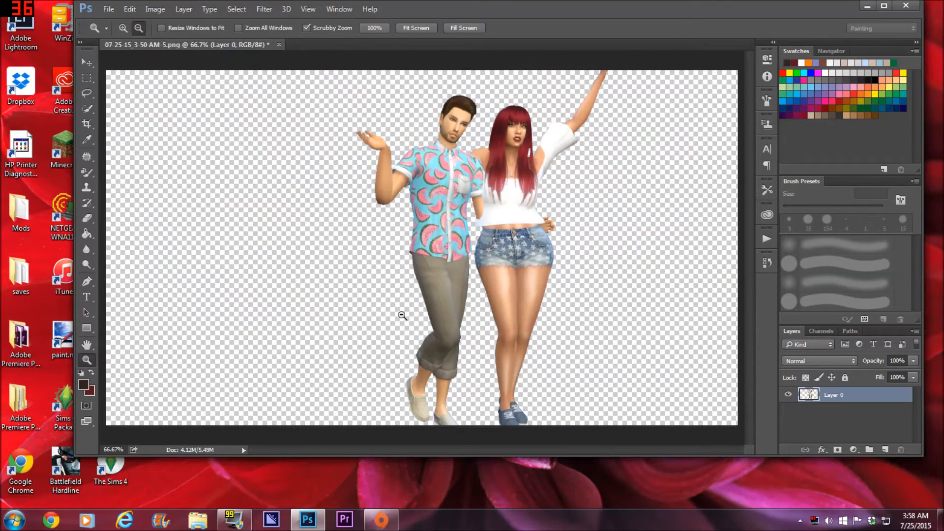
pyautogui.click(108, 9)
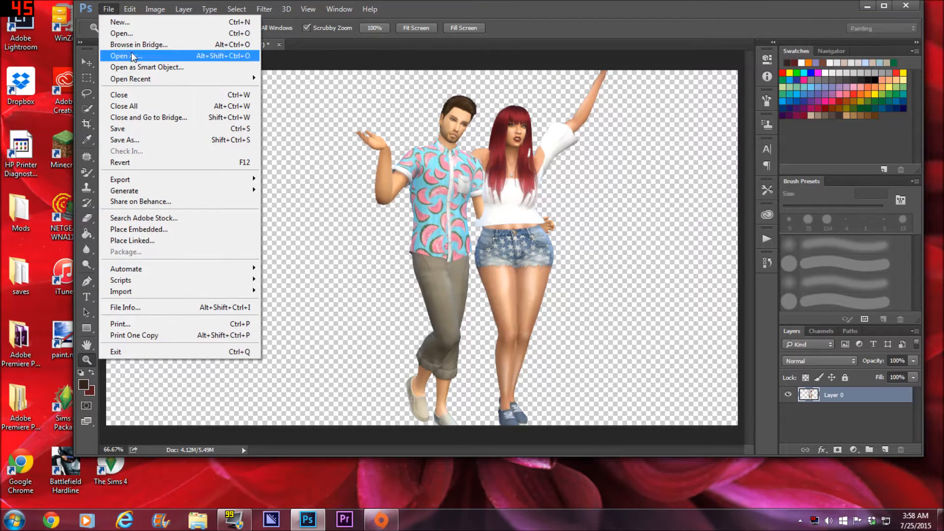
pyautogui.click(121, 25)
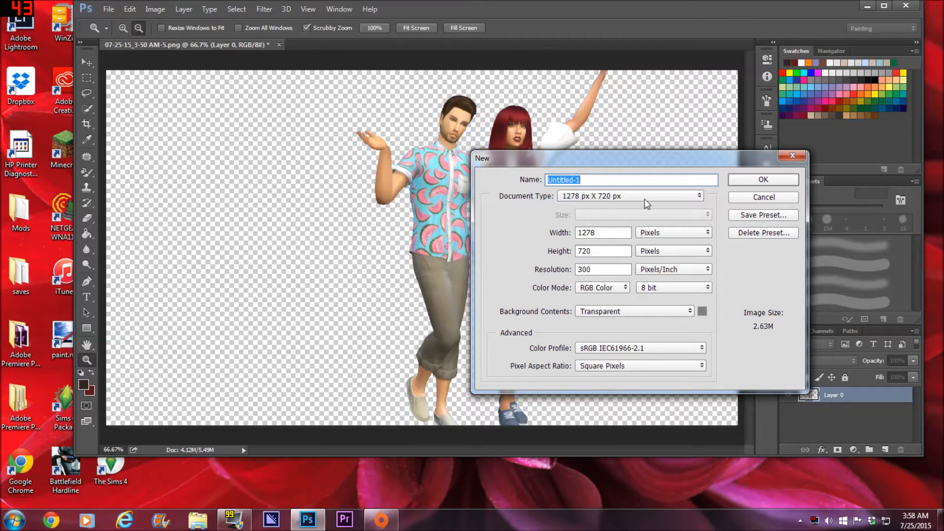
pyautogui.click(763, 182)
pyautogui.moveTo(310, 50); pyautogui.dragTo(320, 76)
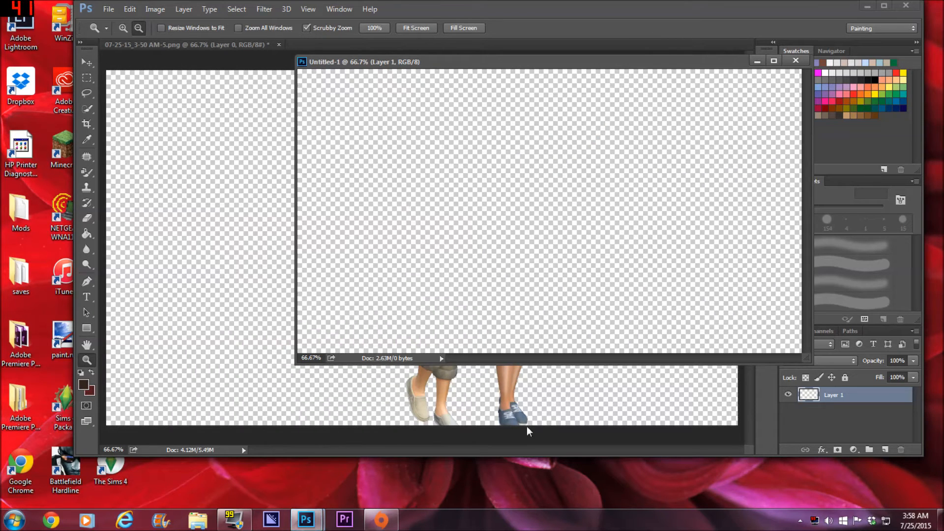
# Copy the two cut-out Sims from the screenshot into the Untitled-1 document with the Move tool.
pyautogui.click(87, 62)
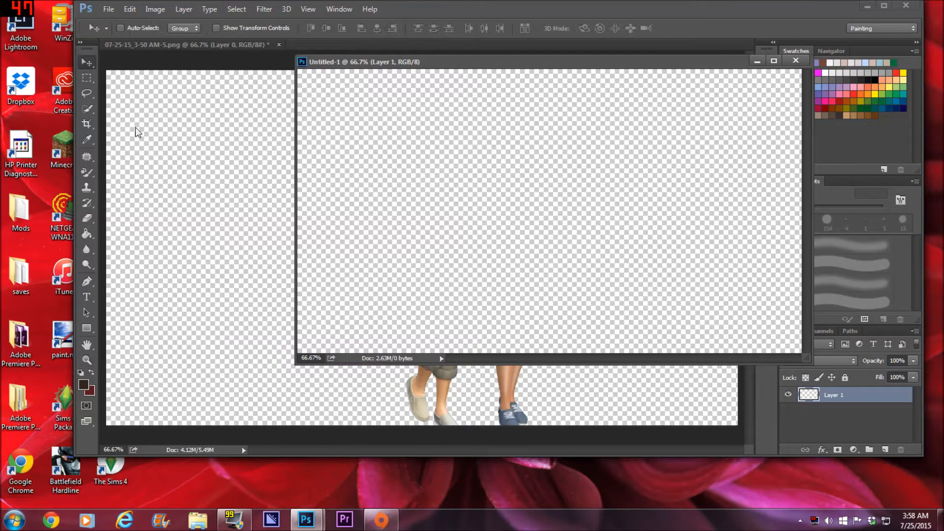
pyautogui.click(422, 385)
pyautogui.moveTo(434, 375); pyautogui.dragTo(546, 310)
pyautogui.moveTo(644, 201); pyautogui.dragTo(645, 224)
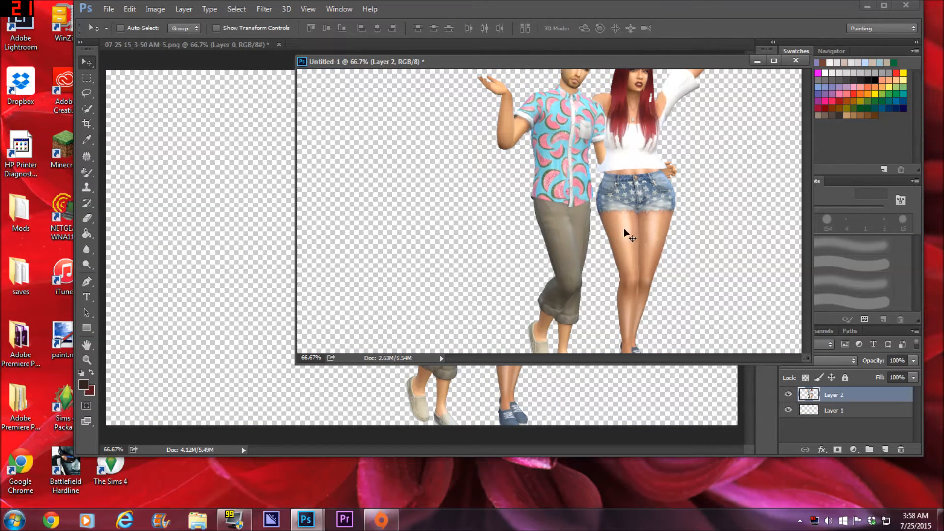
# Close 07-25-15_3-50 AM-5.png, saving its changes, and center the floating Untitled-1 window in the workspace.
pyautogui.click(278, 45)
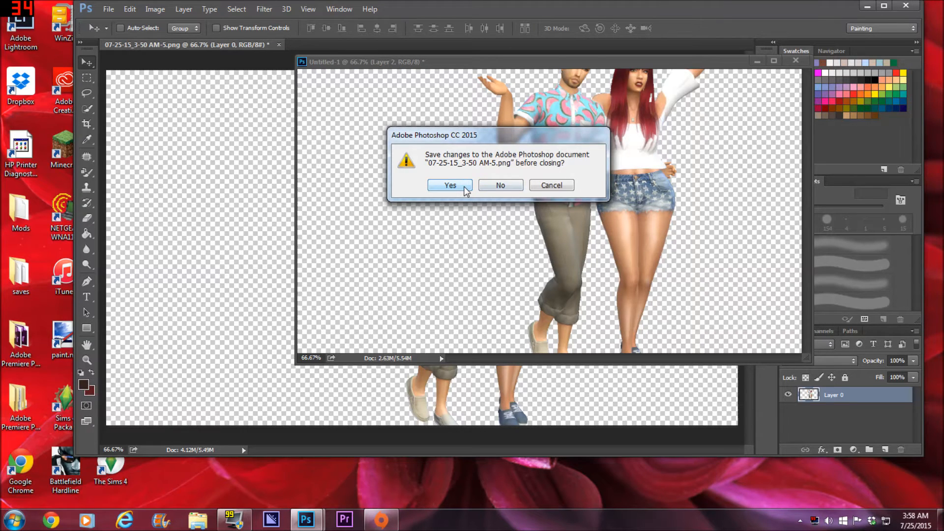
pyautogui.click(465, 189)
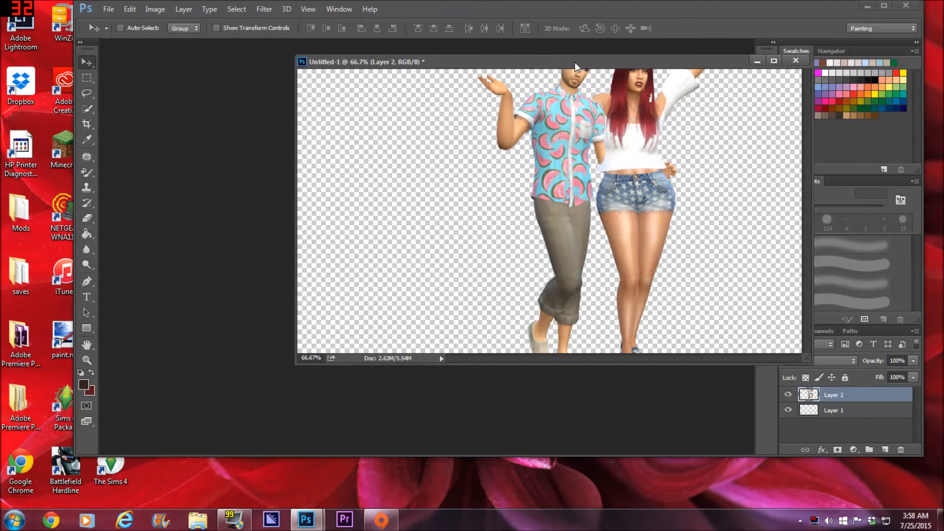
pyautogui.moveTo(575, 62); pyautogui.dragTo(429, 73)
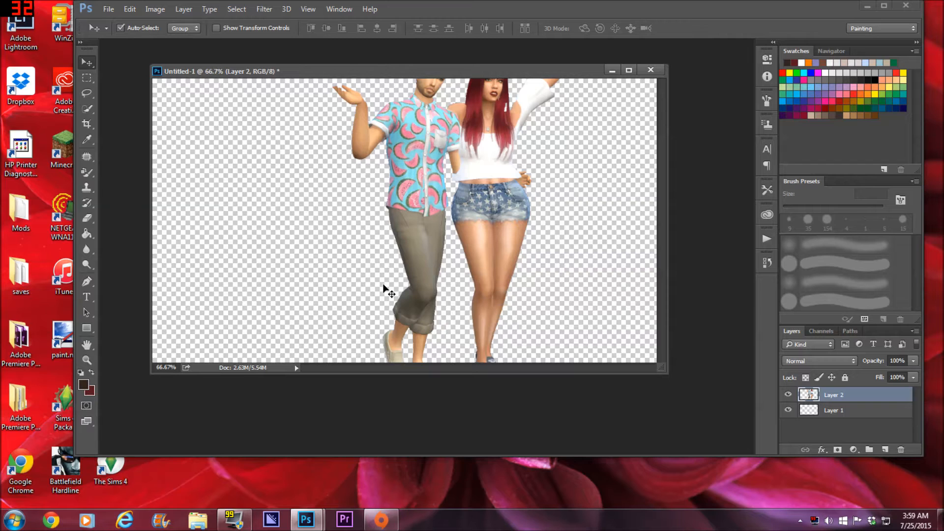
# Scale the two Sims on Layer 2 down to about 82% with Free Transform and shift them into view.
pyautogui.press('ctrl')
pyautogui.hotkey('ctrl', 't')
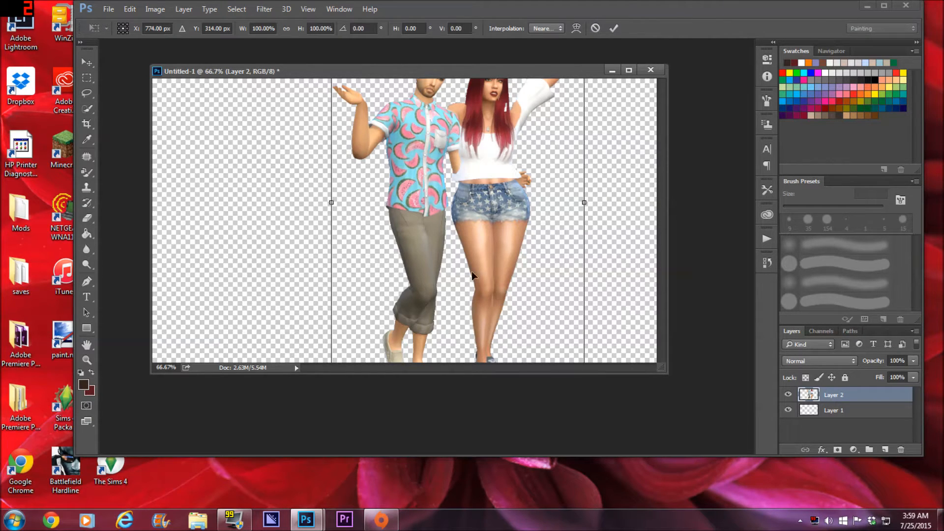
pyautogui.moveTo(552, 154); pyautogui.dragTo(532, 246)
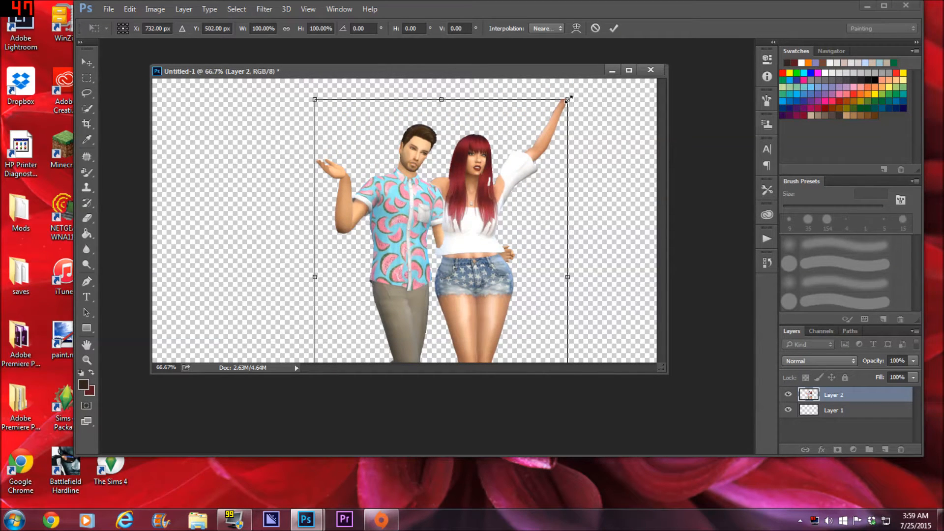
pyautogui.moveTo(567, 100); pyautogui.dragTo(521, 165)
pyautogui.moveTo(453, 232); pyautogui.dragTo(515, 182)
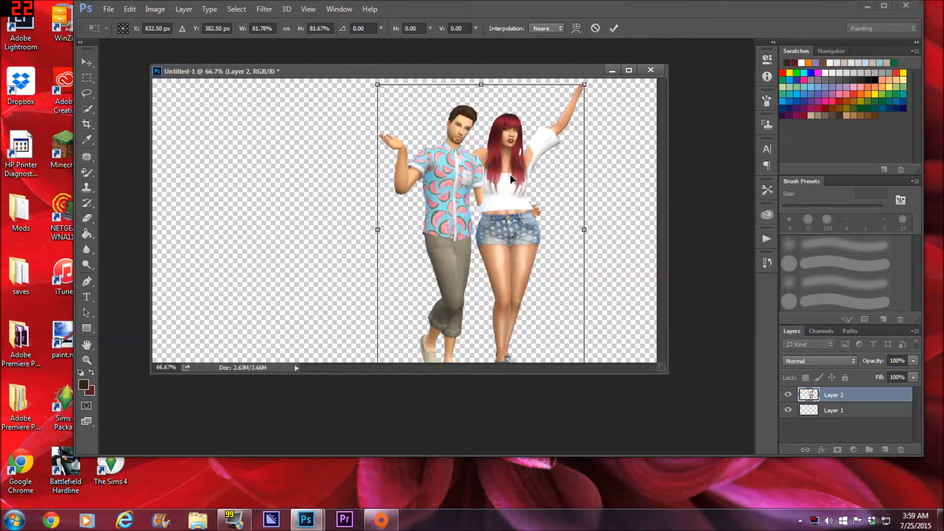
# Position the scaled Sims against the canvas's right edge at X 1015.5, Y 360.5 px and apply the transform.
pyautogui.moveTo(515, 173); pyautogui.dragTo(575, 156)
pyautogui.moveTo(566, 202)
pyautogui.mouseDown()
pyautogui.moveTo(562, 180)
pyautogui.moveTo(566, 186)
pyautogui.mouseUp()
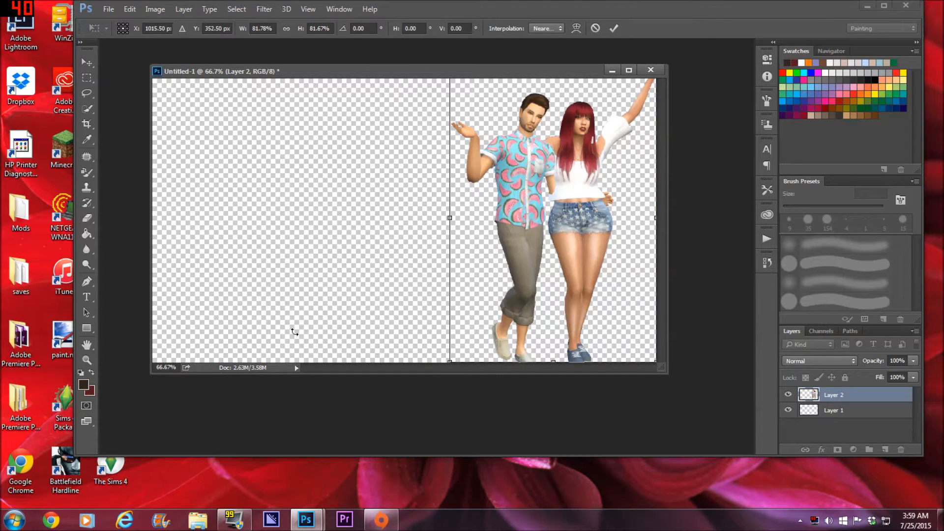
pyautogui.moveTo(599, 236); pyautogui.dragTo(595, 240)
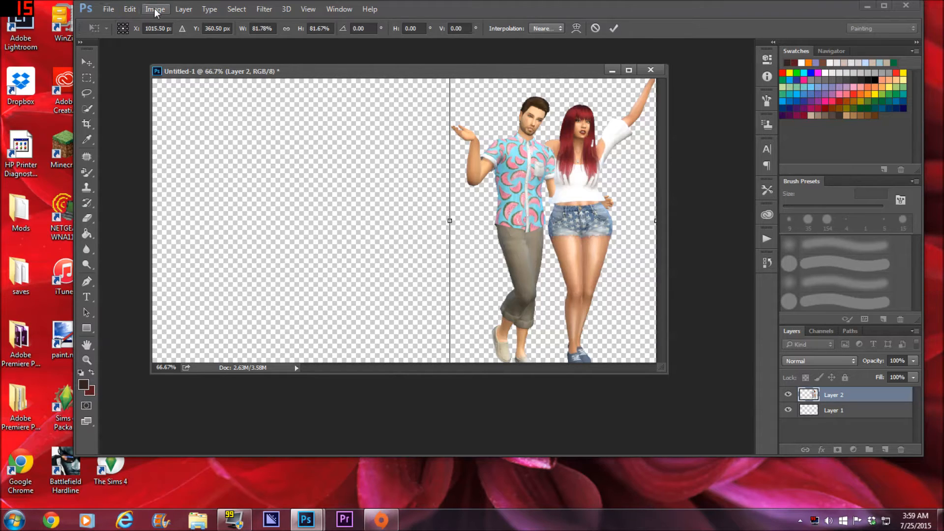
pyautogui.click(108, 10)
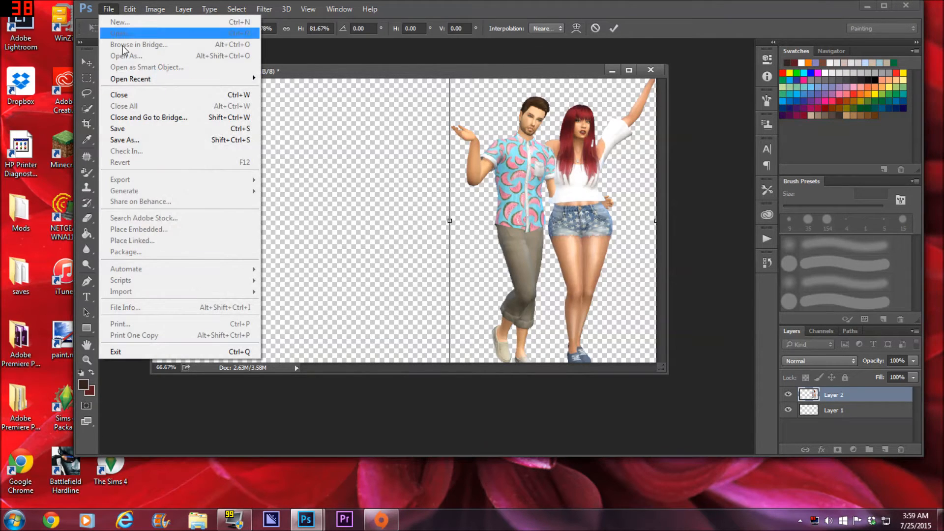
pyautogui.click(115, 12)
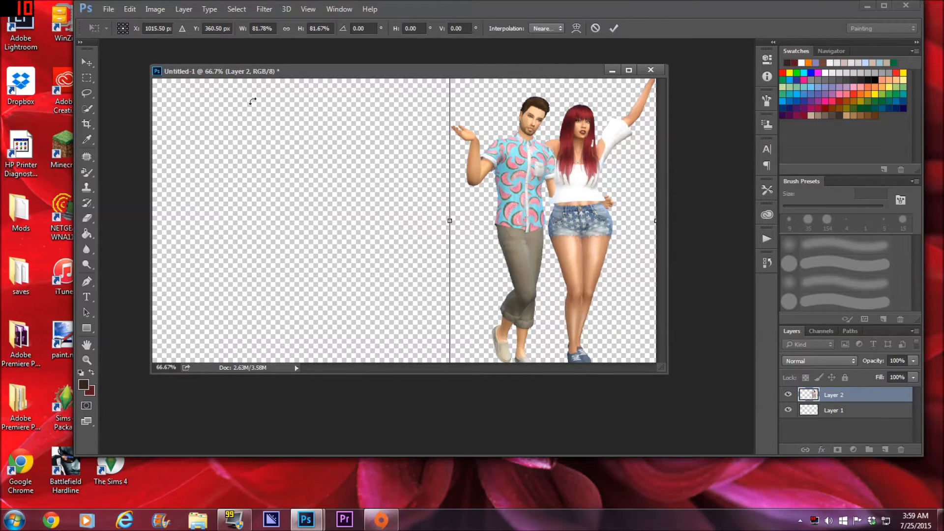
pyautogui.press('Return')
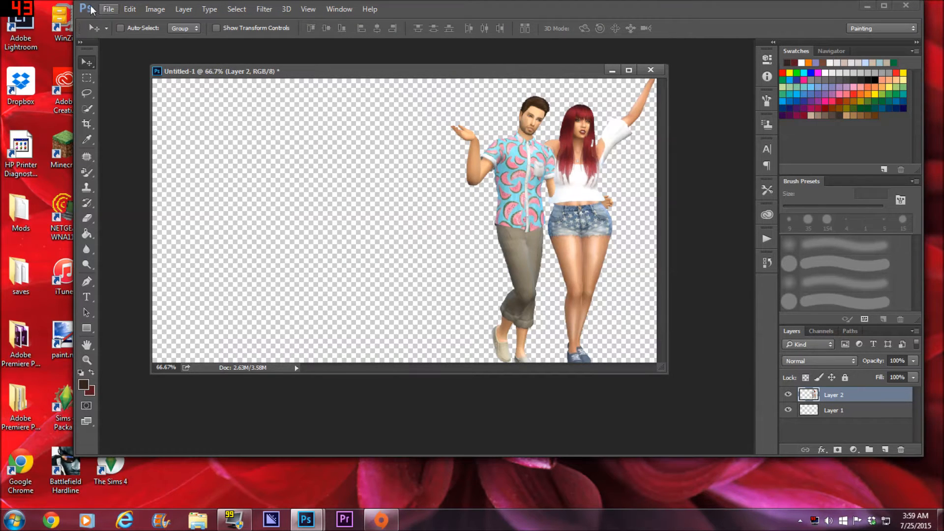
pyautogui.click(108, 10)
pyautogui.click(122, 34)
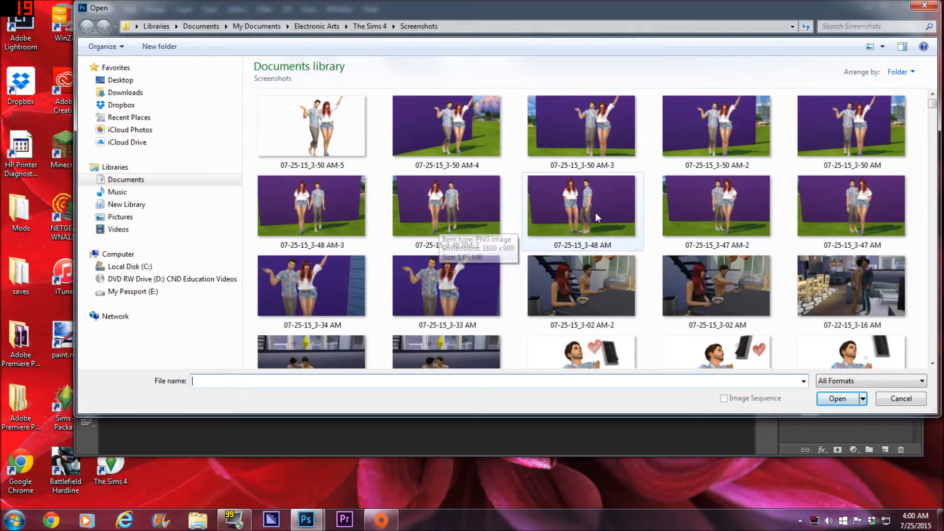
pyautogui.click(564, 202)
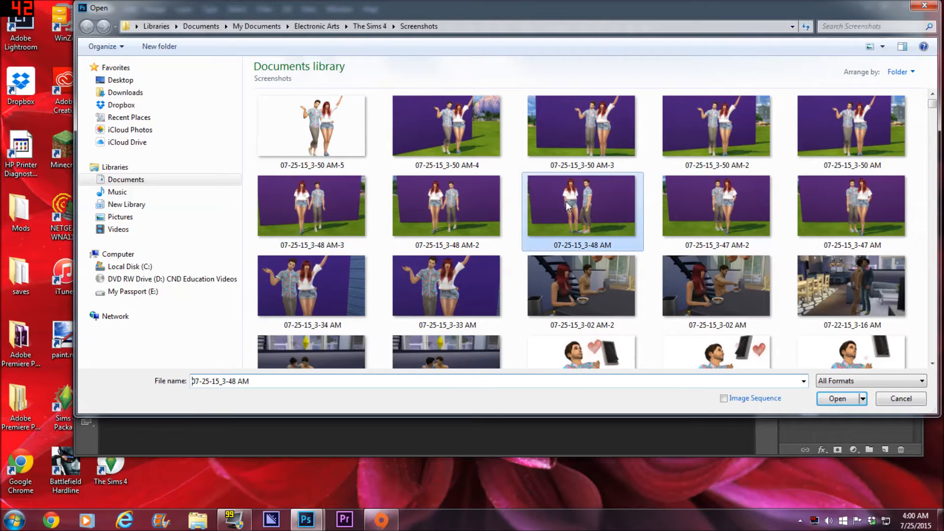
pyautogui.click(837, 398)
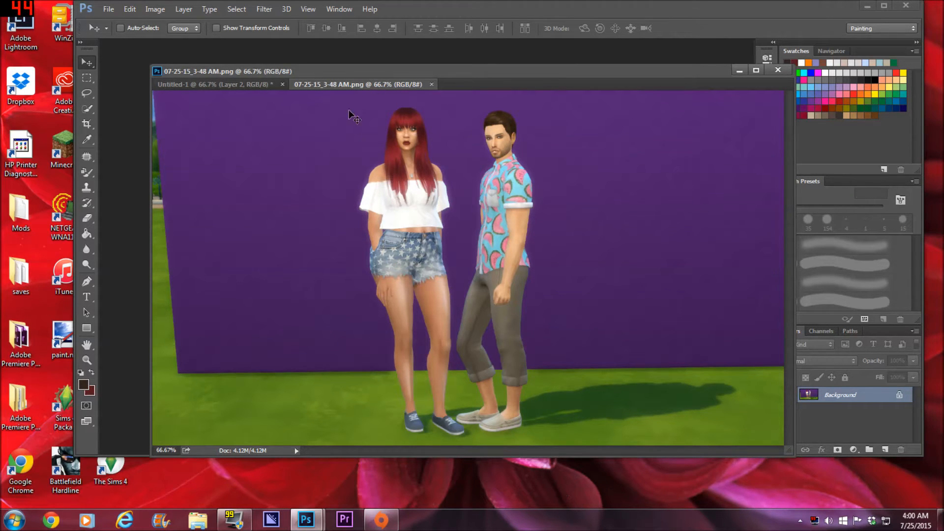
pyautogui.click(265, 84)
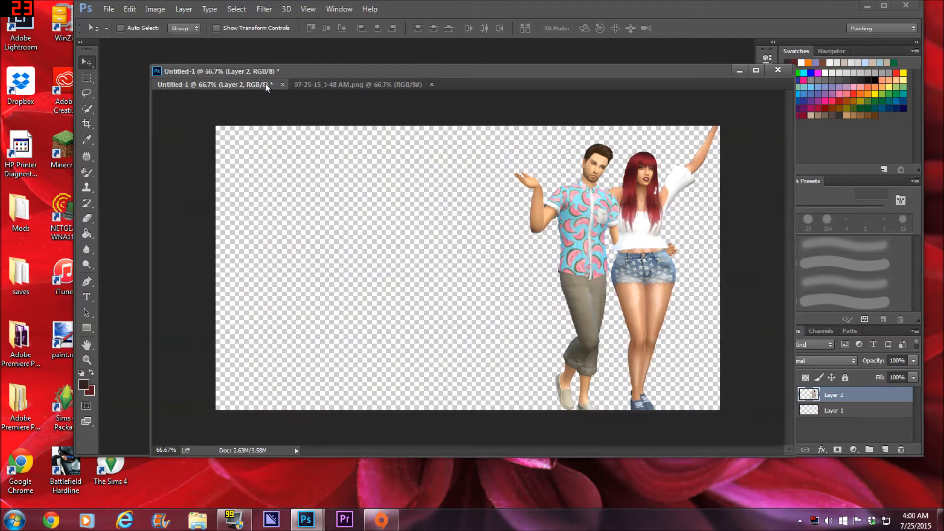
pyautogui.click(334, 85)
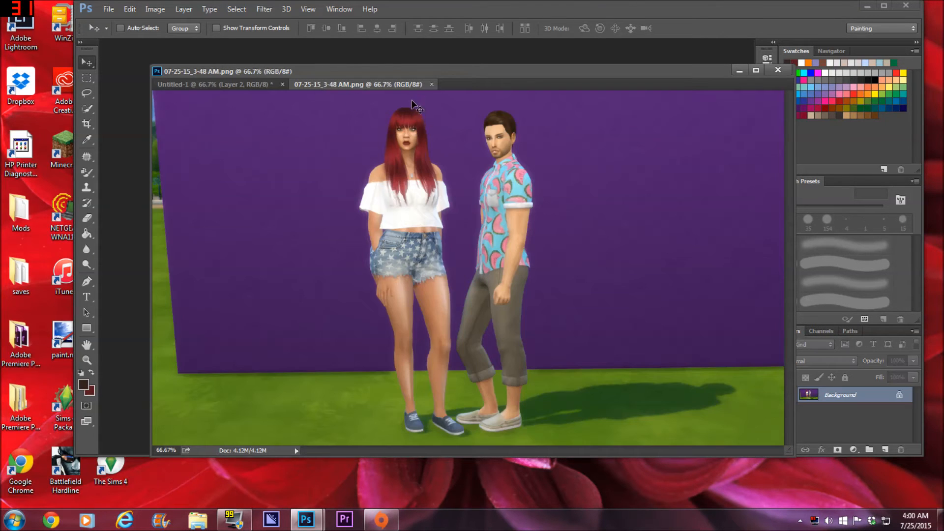
pyautogui.click(432, 84)
# Open the male Sim portrait 07-22-15_2-53 AM-4 from the Sims 4 Screenshots folder.
pyautogui.click(108, 10)
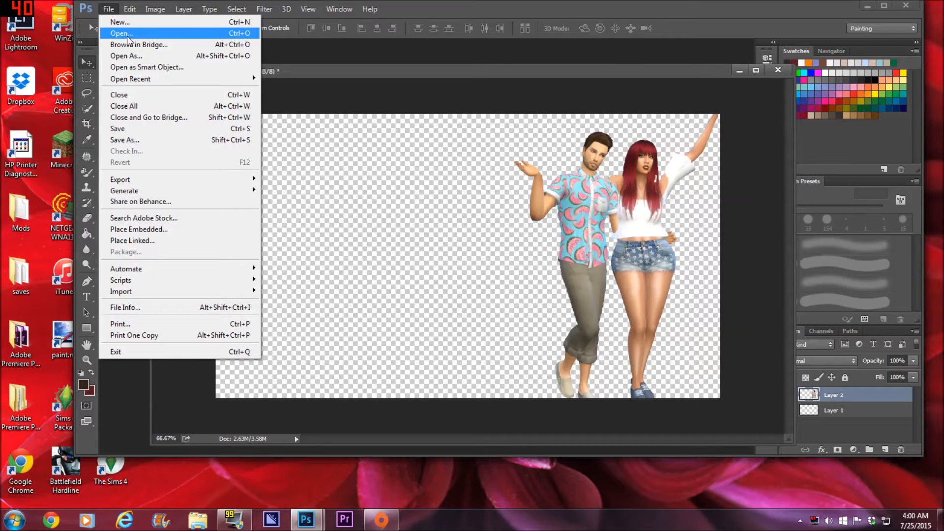
pyautogui.click(122, 33)
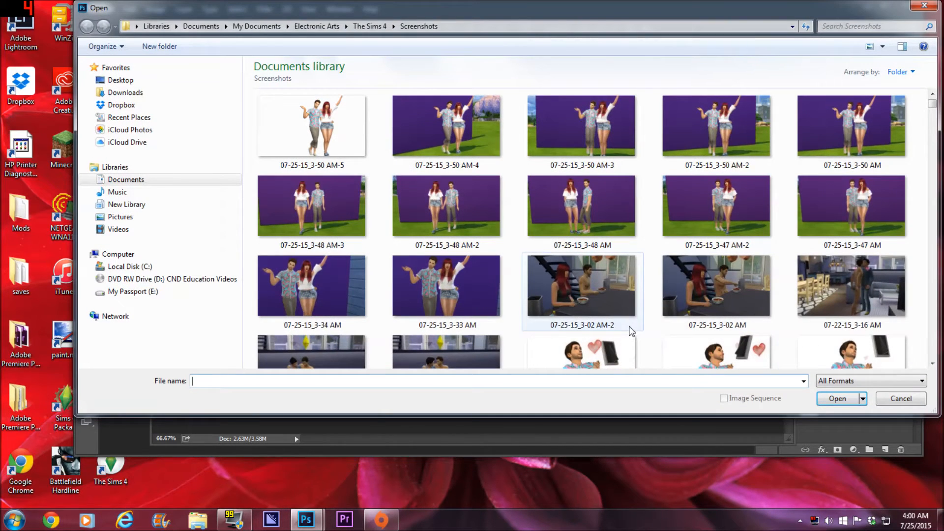
pyautogui.moveTo(932, 105); pyautogui.dragTo(933, 110)
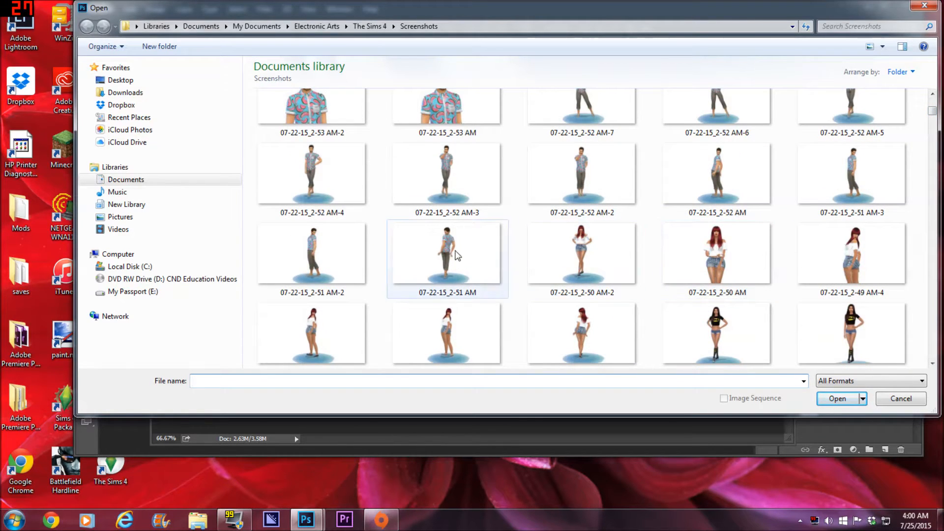
pyautogui.click(931, 95)
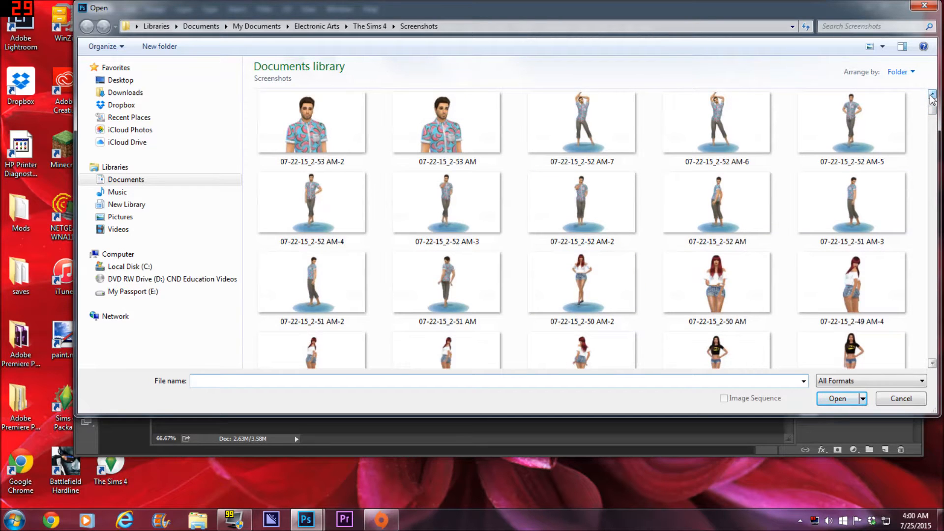
pyautogui.click(931, 95)
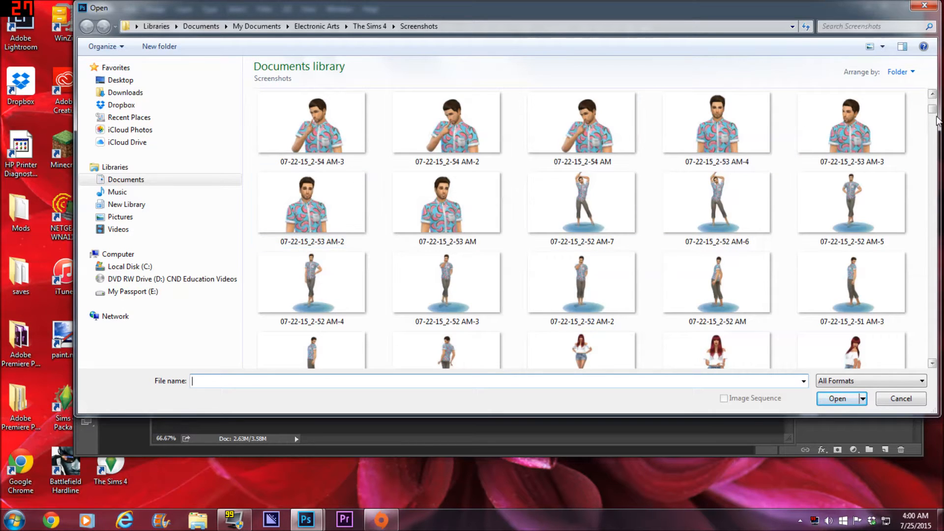
pyautogui.click(933, 95)
pyautogui.click(933, 95)
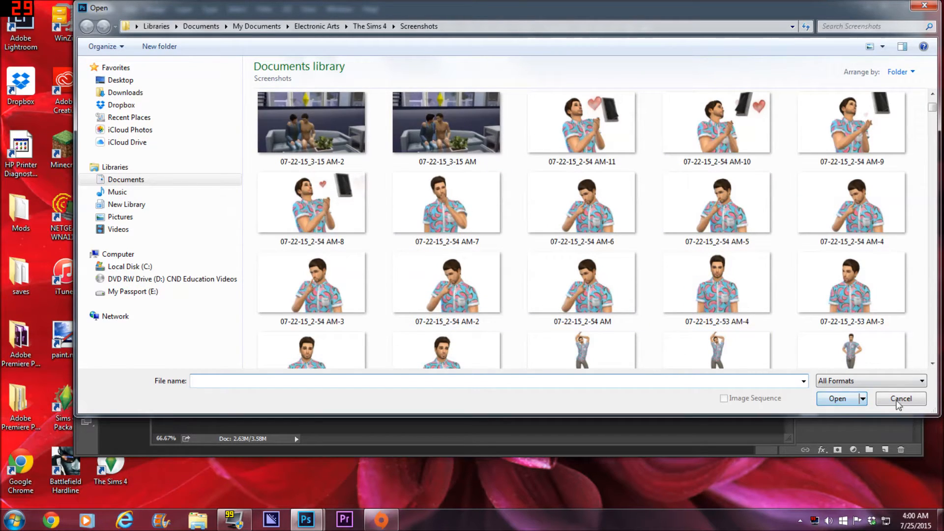
pyautogui.click(730, 308)
pyautogui.click(836, 398)
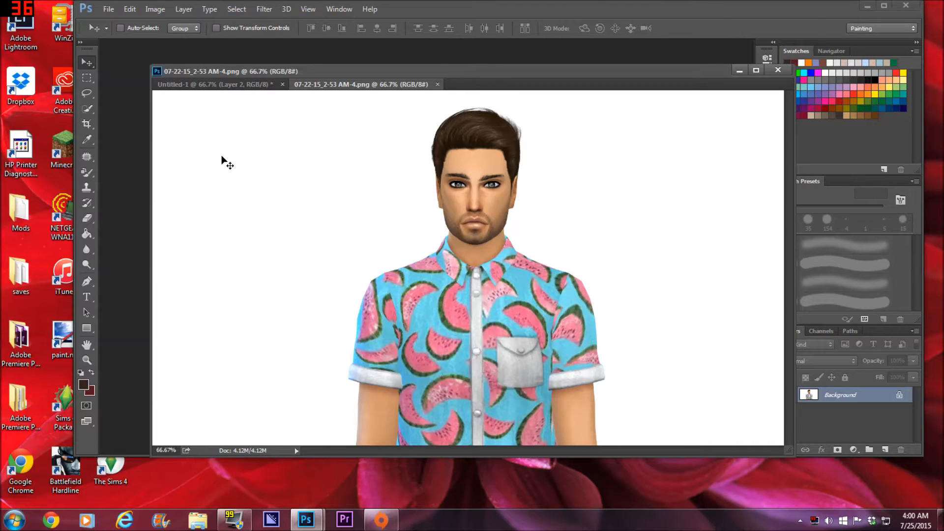
# Erase the white background around the male Sim portrait with the Magic Eraser at tolerance 32.
pyautogui.click(87, 217)
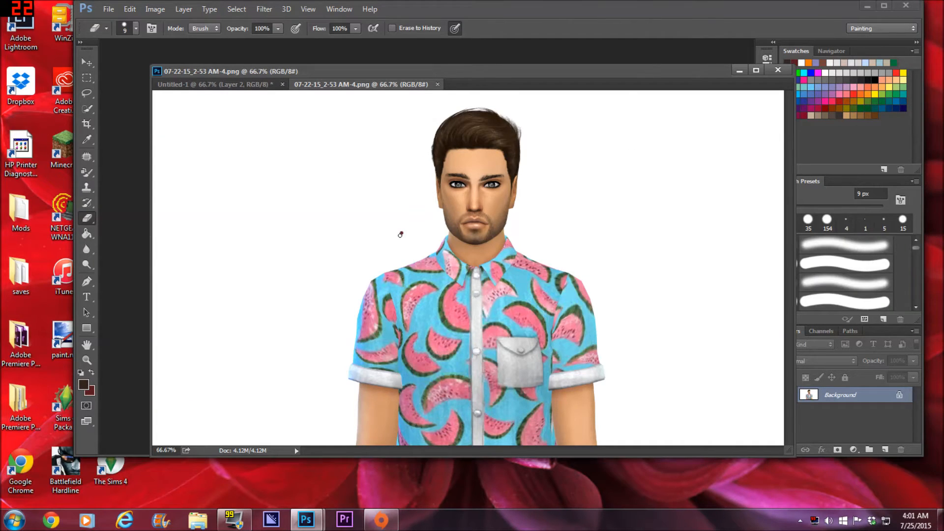
pyautogui.moveTo(88, 219)
pyautogui.mouseDown()
pyautogui.moveTo(115, 228)
pyautogui.moveTo(123, 245)
pyautogui.mouseUp()
pyautogui.click(123, 241)
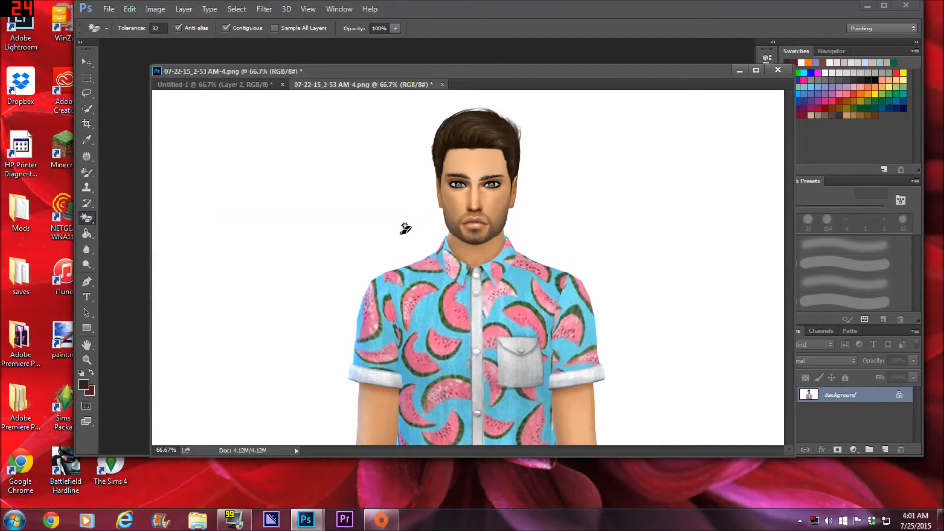
pyautogui.click(403, 228)
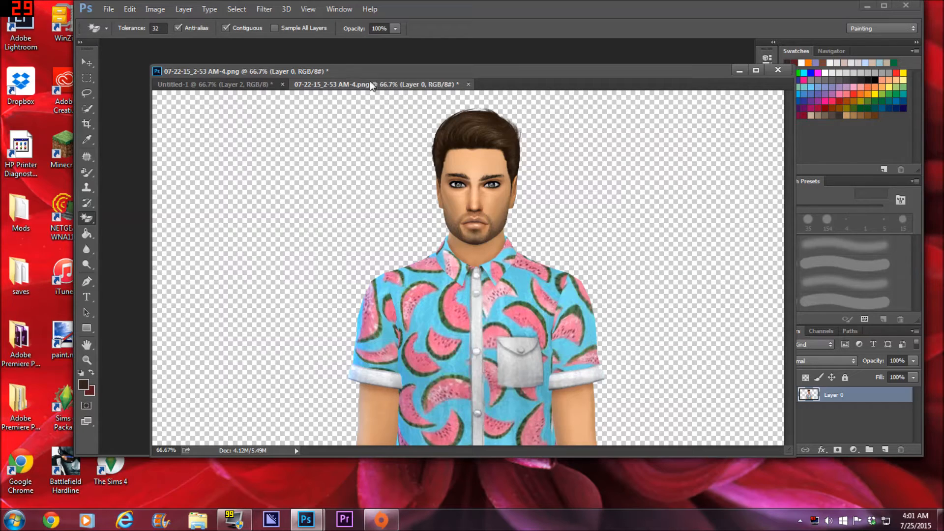
# Float the portrait's window and copy the male Sim into the left half of the Untitled-1 canvas with the Move tool.
pyautogui.moveTo(291, 85)
pyautogui.mouseDown()
pyautogui.moveTo(254, 89)
pyautogui.moveTo(311, 89)
pyautogui.moveTo(299, 90)
pyautogui.mouseUp()
pyautogui.click(87, 62)
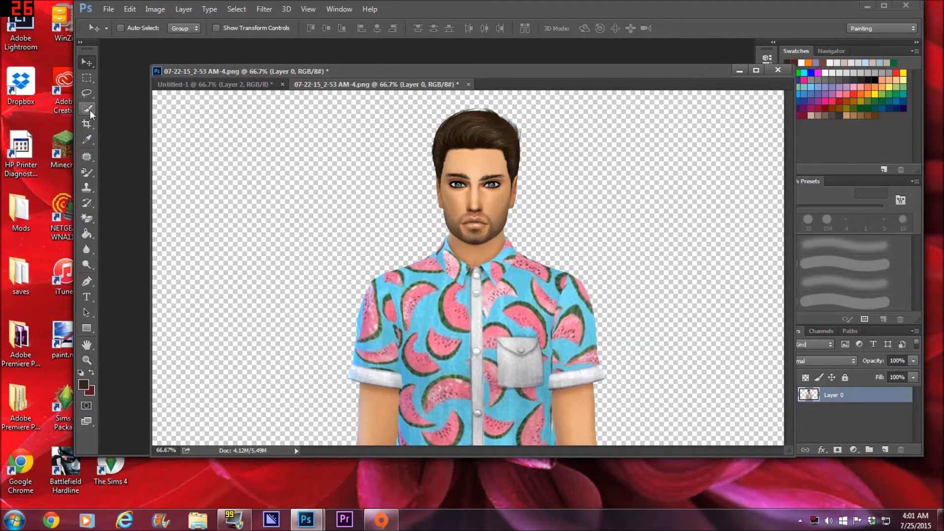
pyautogui.moveTo(366, 84); pyautogui.dragTo(705, 279)
pyautogui.moveTo(738, 309); pyautogui.dragTo(392, 248)
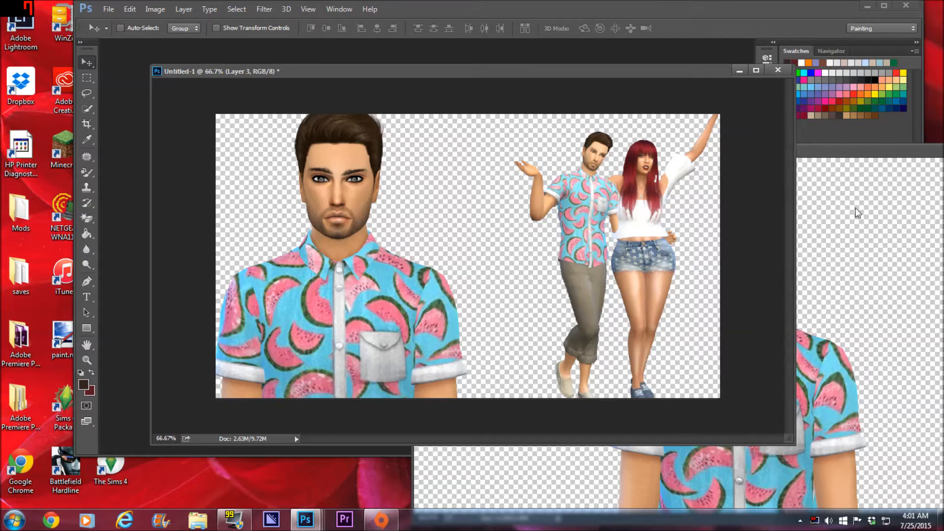
# Close 07-22-15_2-53 AM-4.png without saving its changes.
pyautogui.moveTo(880, 149); pyautogui.dragTo(600, 131)
pyautogui.click(758, 131)
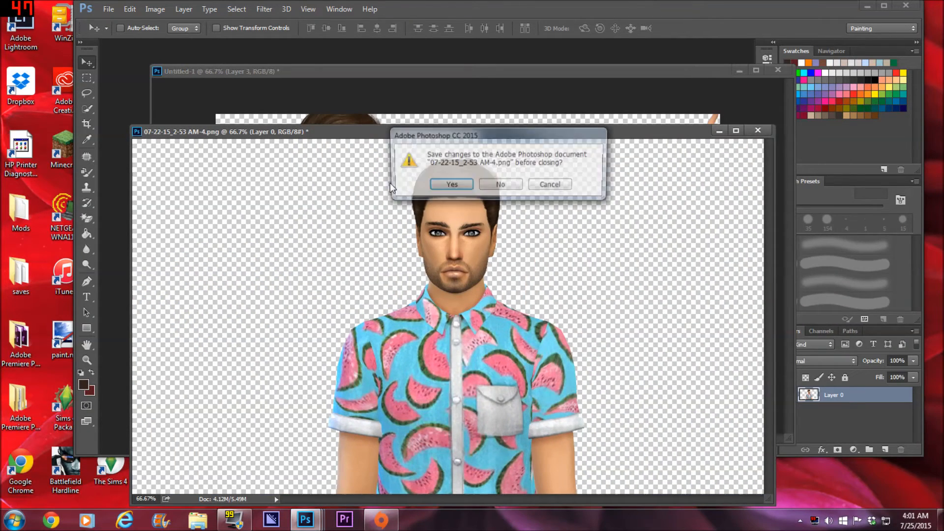
pyautogui.click(504, 187)
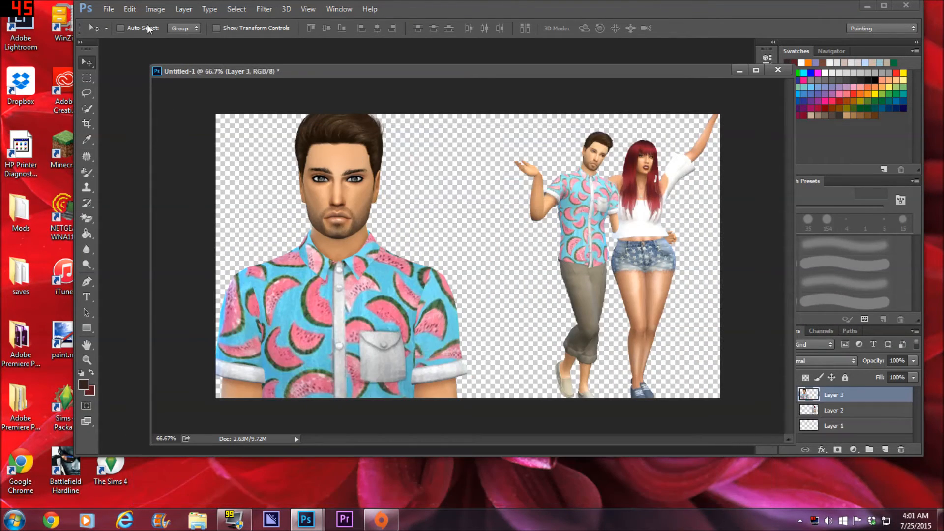
# Open the red-haired female Sim screenshot 07-22-15_2-50 AM from the Sims 4 Screenshots folder.
pyautogui.click(108, 10)
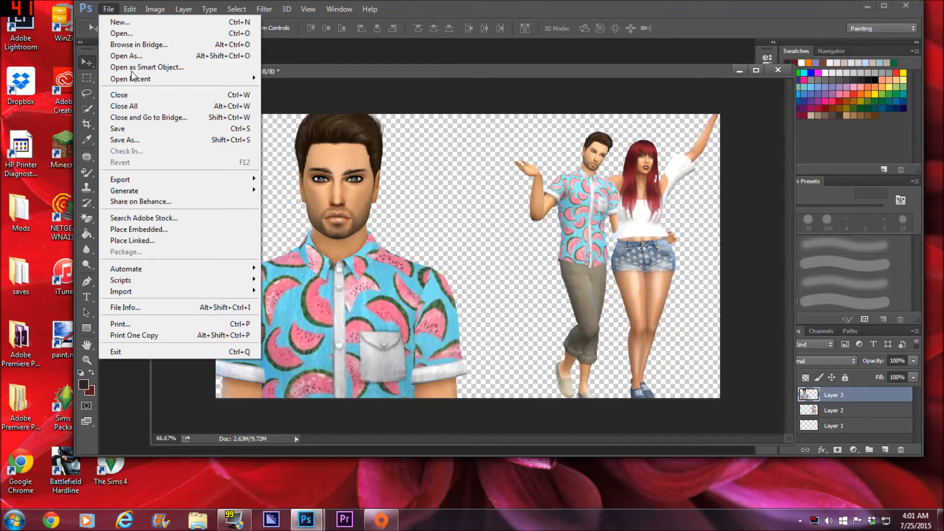
pyautogui.click(123, 34)
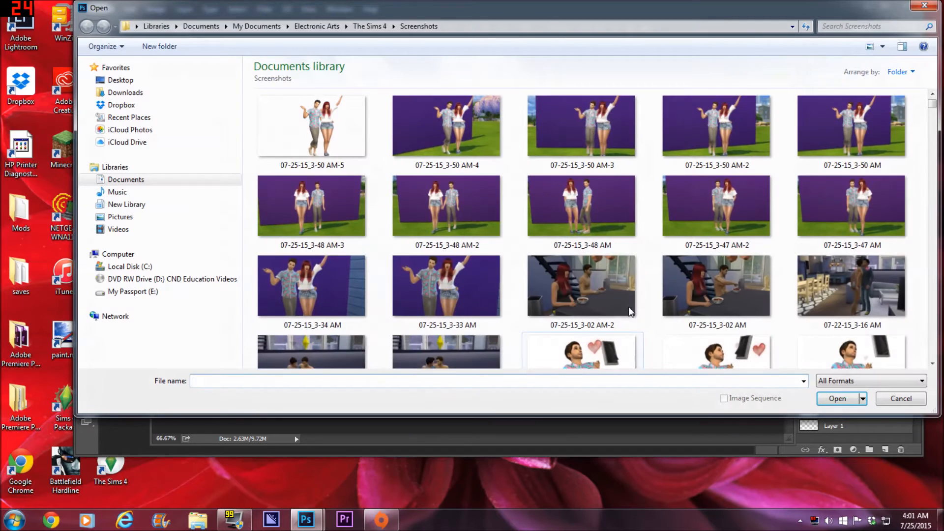
pyautogui.moveTo(932, 105); pyautogui.dragTo(933, 114)
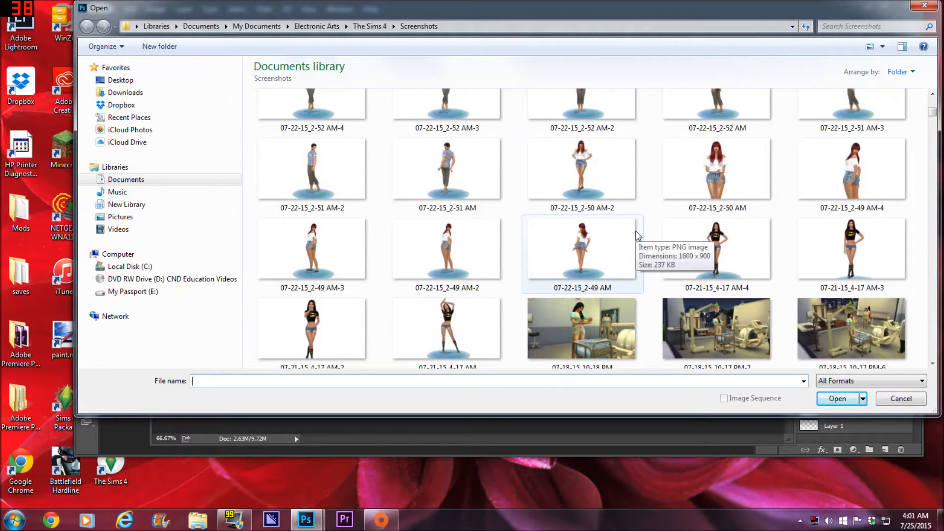
pyautogui.click(687, 180)
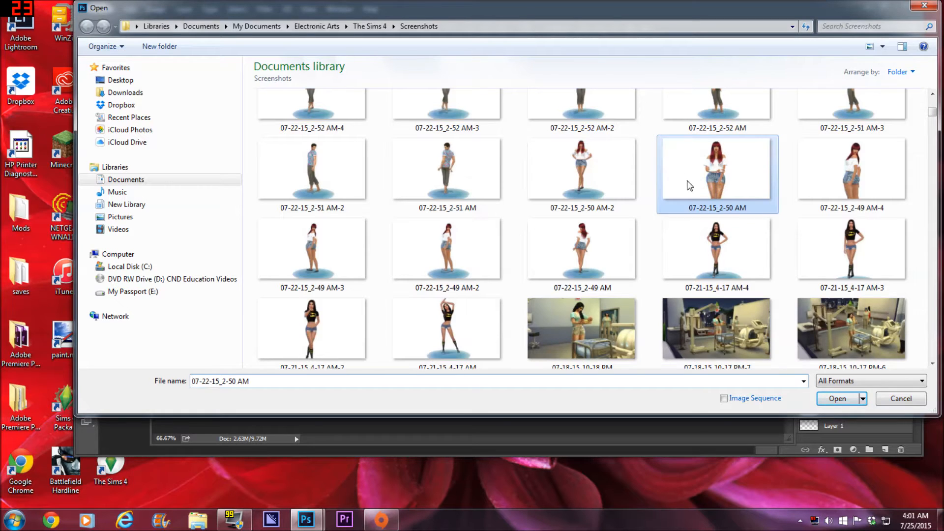
pyautogui.click(837, 398)
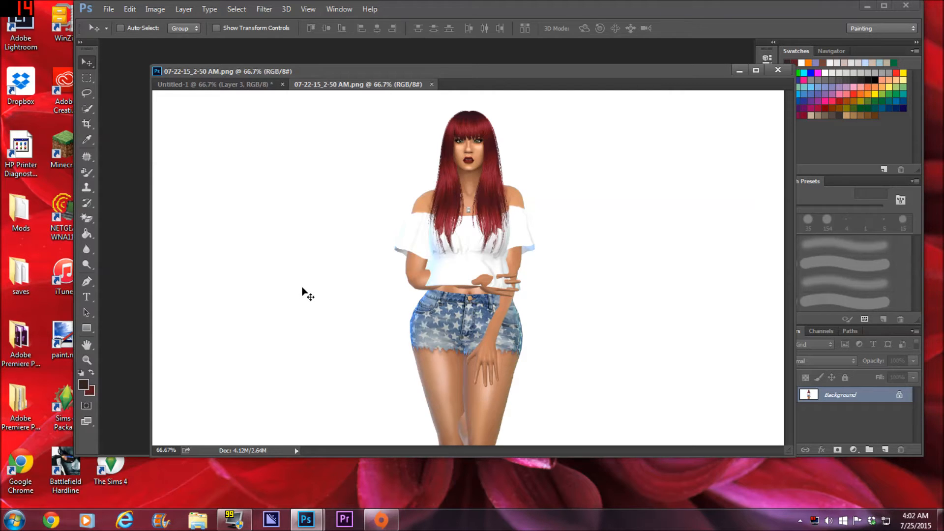
# Sample the denim blue of the female Sim's shorts as the foreground colour and activate the Brush tool.
pyautogui.click(86, 126)
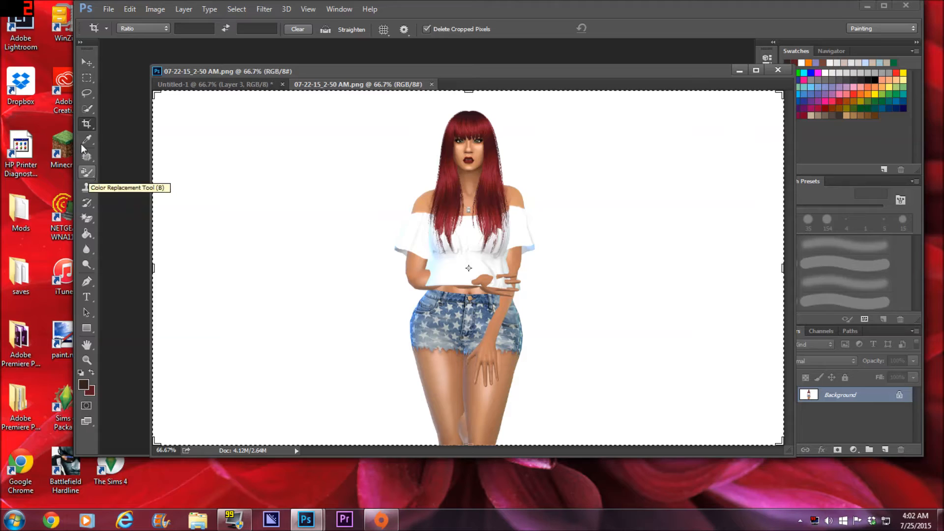
pyautogui.click(88, 173)
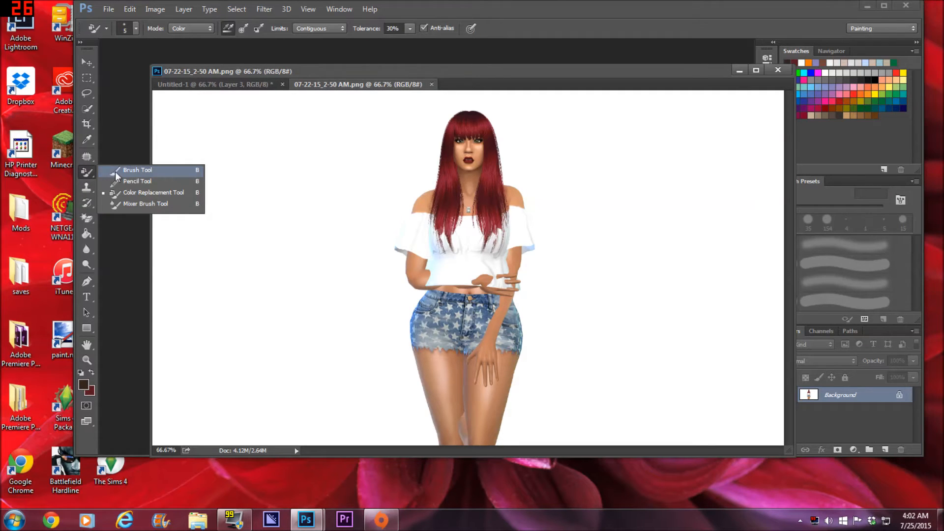
pyautogui.click(137, 170)
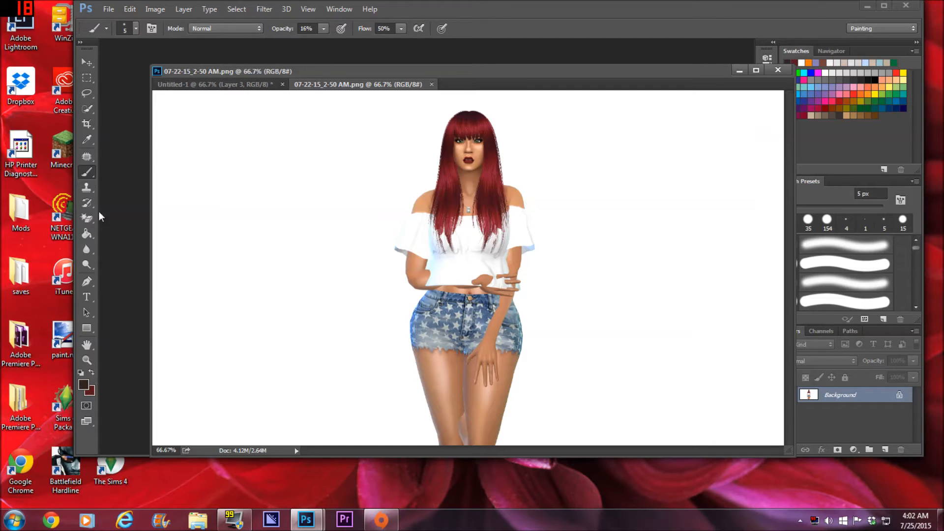
pyautogui.click(87, 139)
pyautogui.keyDown('alt'); pyautogui.click(458, 320); pyautogui.keyUp('alt')
pyautogui.click(91, 373)
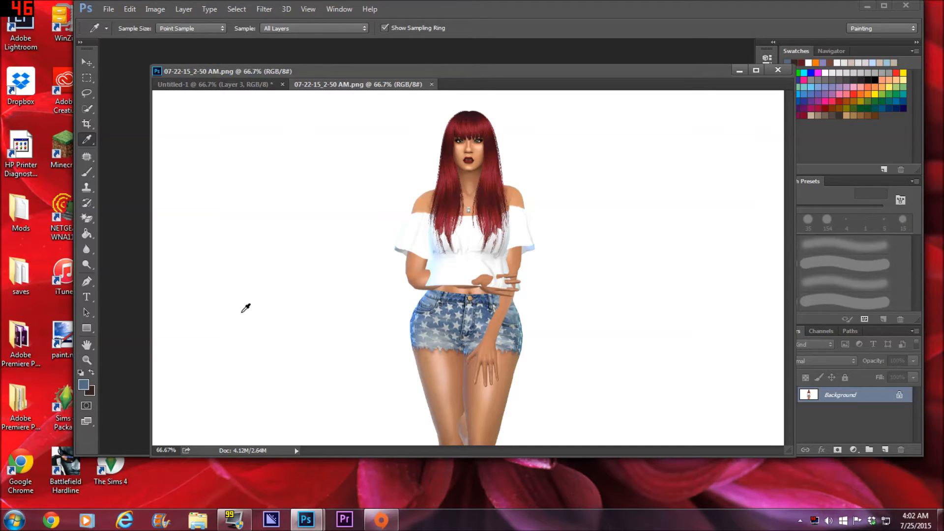
pyautogui.click(87, 173)
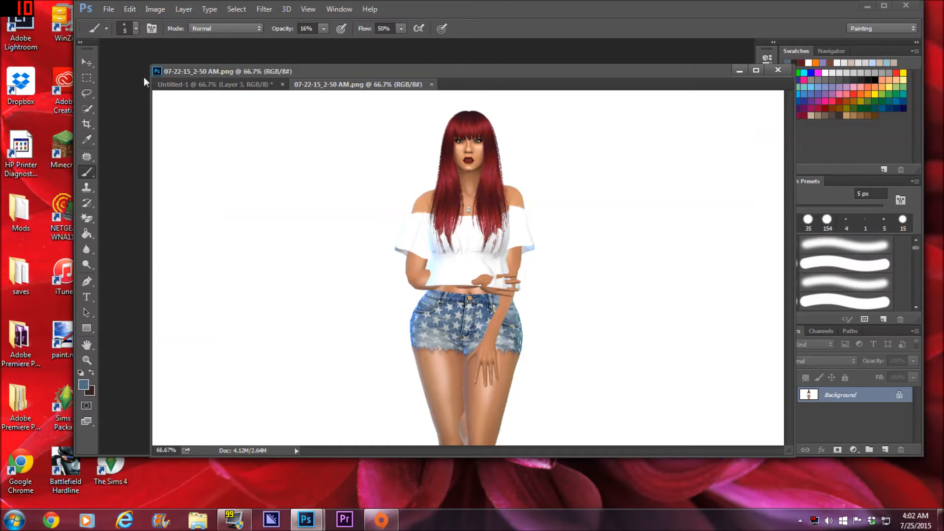
# Set the brush size to 2 px and its opacity to 100%.
pyautogui.click(136, 30)
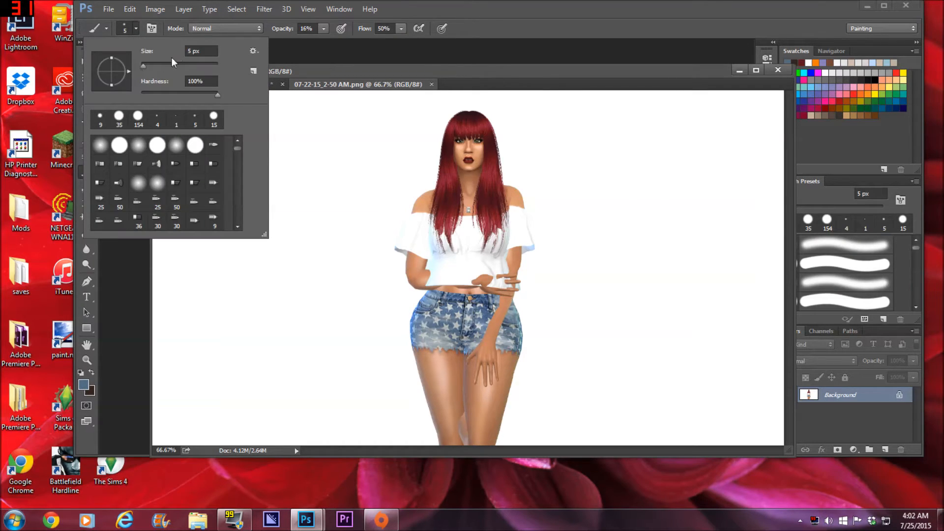
pyautogui.doubleClick(189, 51)
pyautogui.write('2')
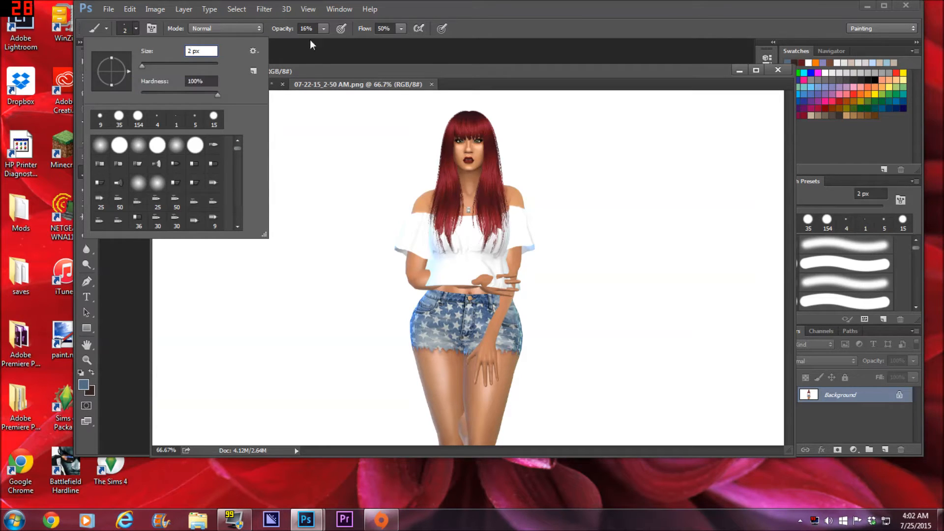
pyautogui.click(324, 30)
pyautogui.moveTo(325, 45); pyautogui.dragTo(383, 54)
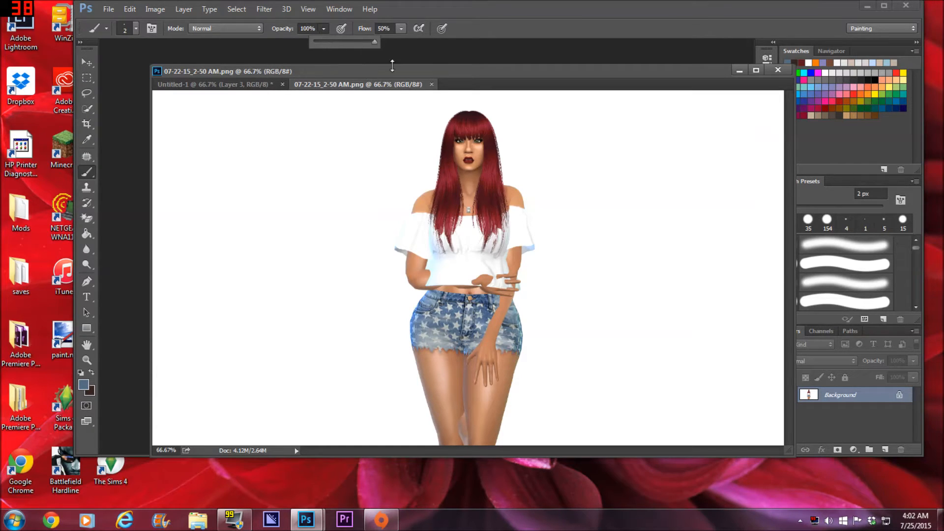
pyautogui.click(399, 66)
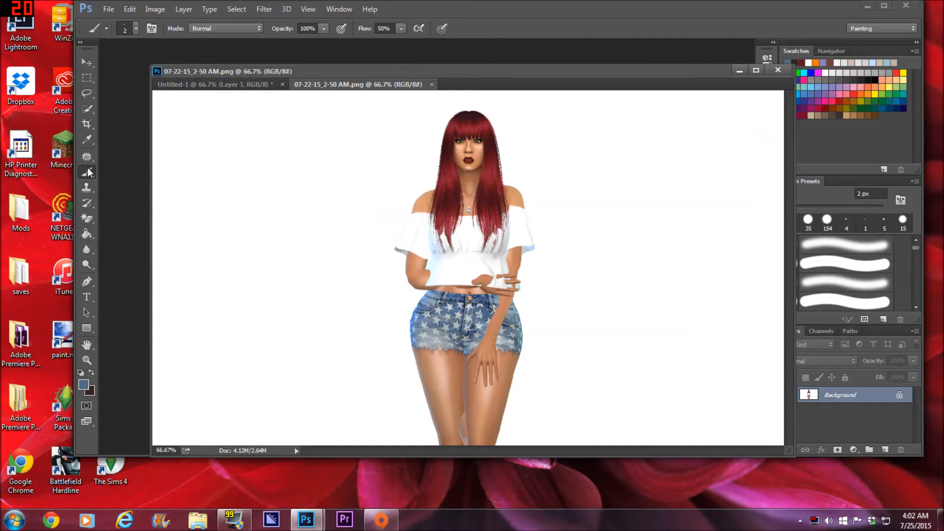
# Trace the outer edge of the white sleeve on the image's left side with the blue brush, from the shoulder to the cuff.
pyautogui.click(87, 359)
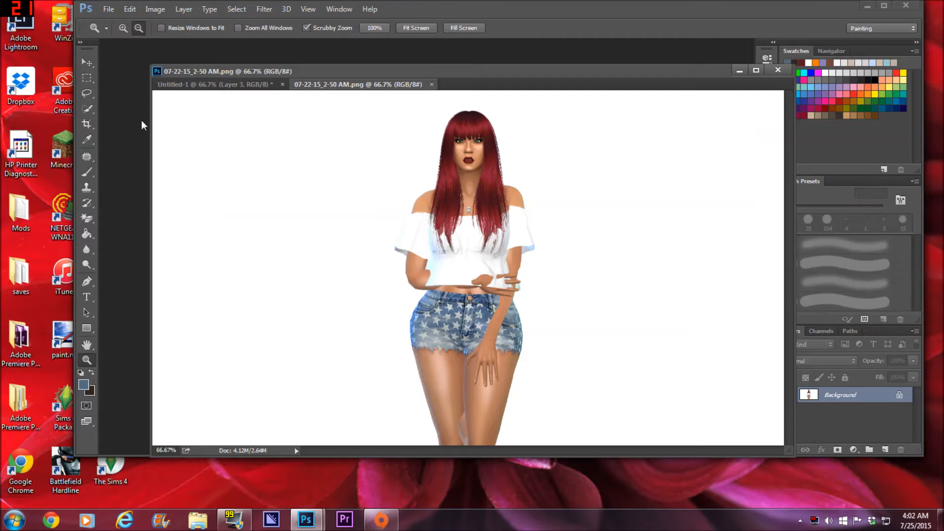
pyautogui.click(123, 28)
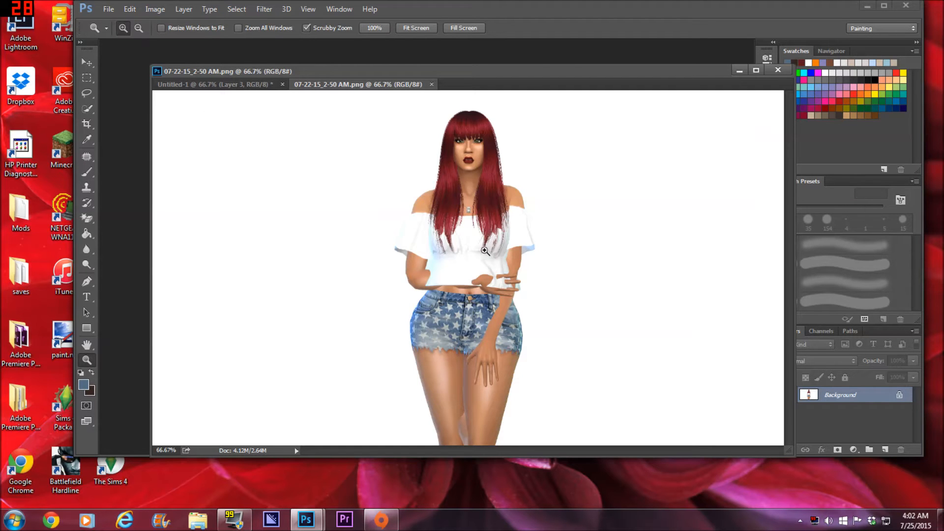
pyautogui.click(485, 251)
pyautogui.click(443, 254)
pyautogui.click(393, 256)
pyautogui.click(347, 258)
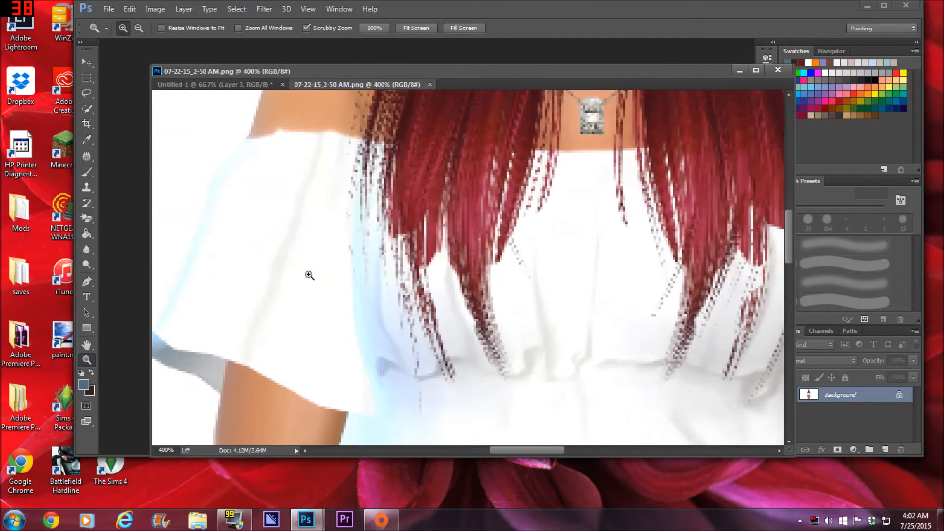
pyautogui.click(93, 169)
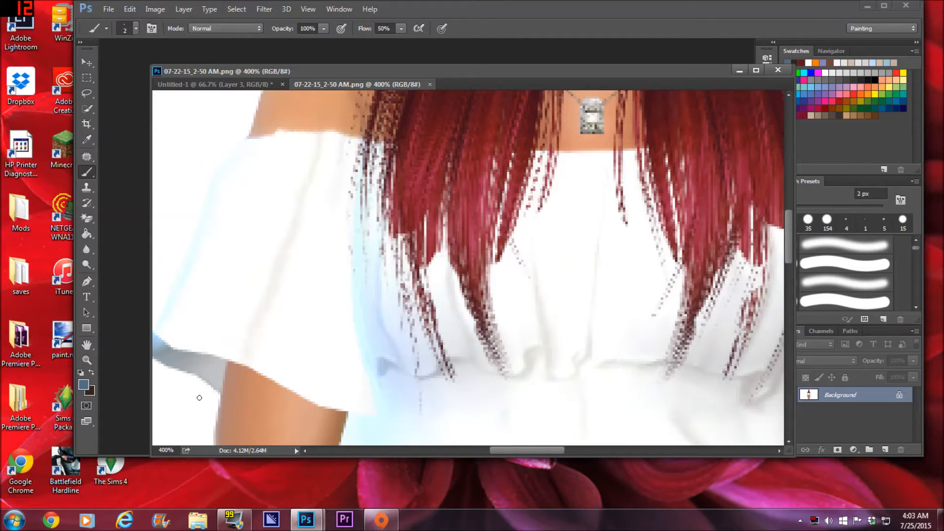
pyautogui.moveTo(544, 452); pyautogui.dragTo(530, 452)
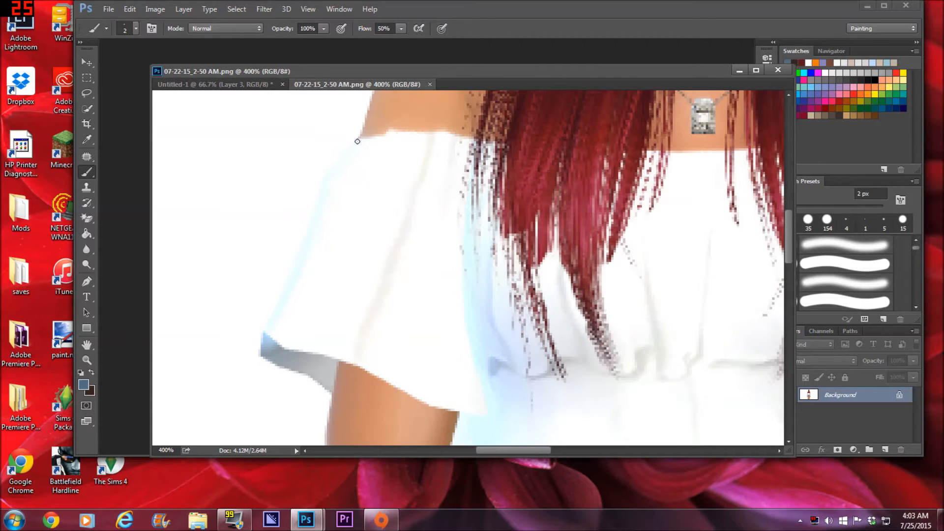
pyautogui.moveTo(349, 151); pyautogui.dragTo(262, 339)
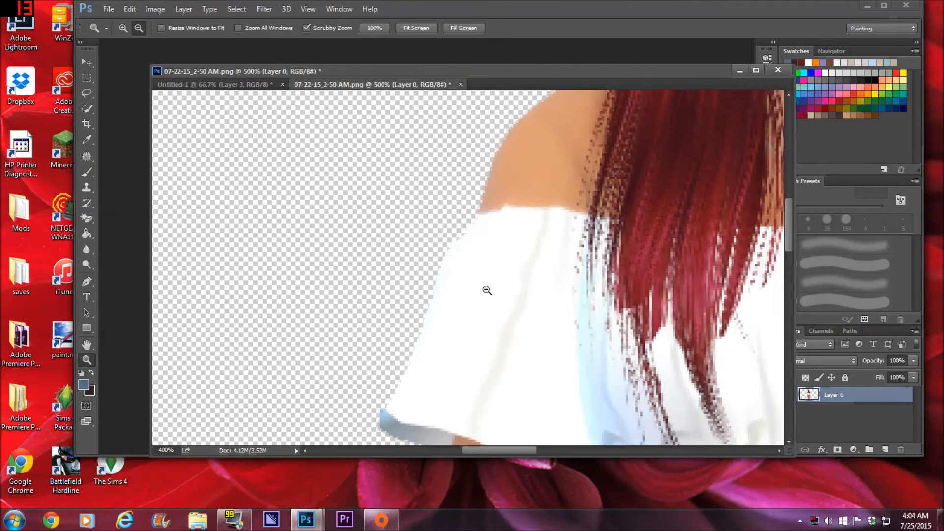
# Float the screenshot's window and copy the cut-out female Sim into the lower-left part of the Untitled-1 canvas with the Move tool.
pyautogui.hotkey('ctrl', '0')
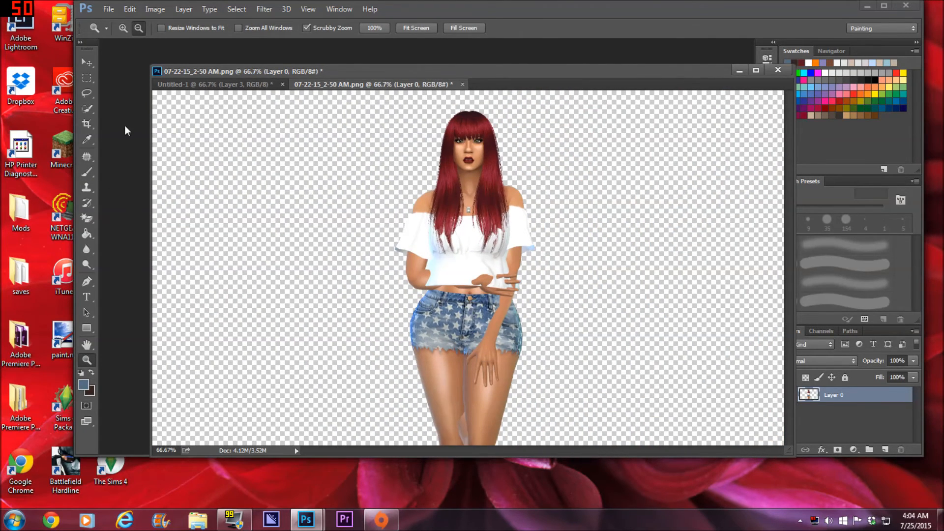
pyautogui.click(86, 62)
pyautogui.moveTo(366, 91); pyautogui.dragTo(489, 139)
pyautogui.click(340, 242)
pyautogui.moveTo(340, 242); pyautogui.dragTo(270, 271)
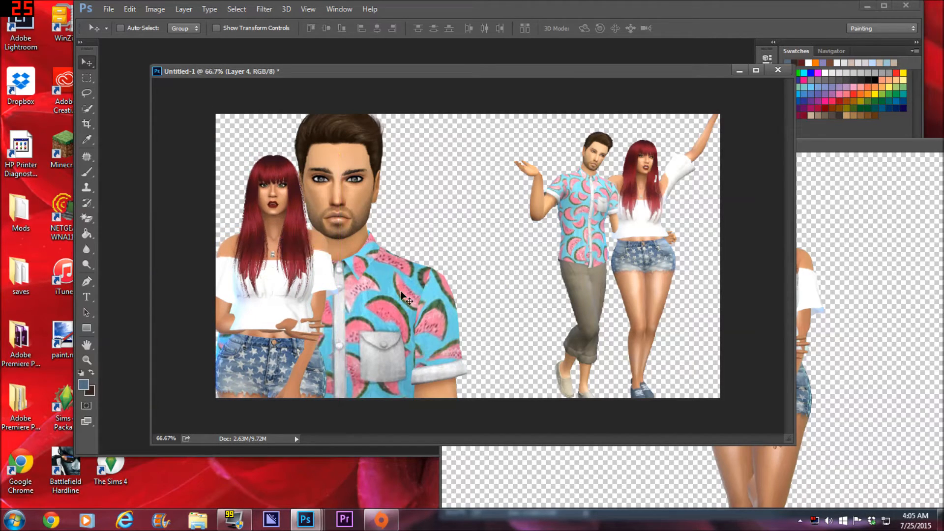
# Close 07-22-15_2-50 AM.png without saving its changes.
pyautogui.click(891, 148)
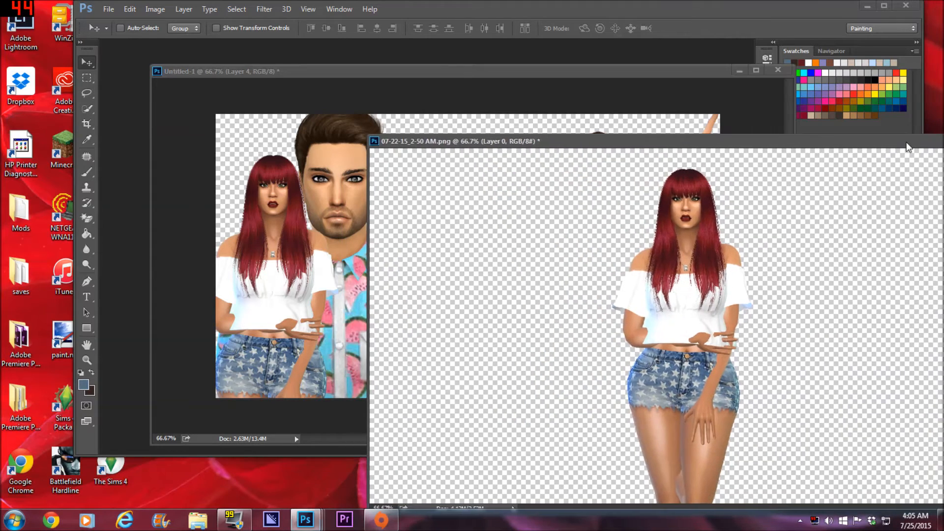
pyautogui.moveTo(906, 143); pyautogui.dragTo(706, 142)
pyautogui.click(794, 139)
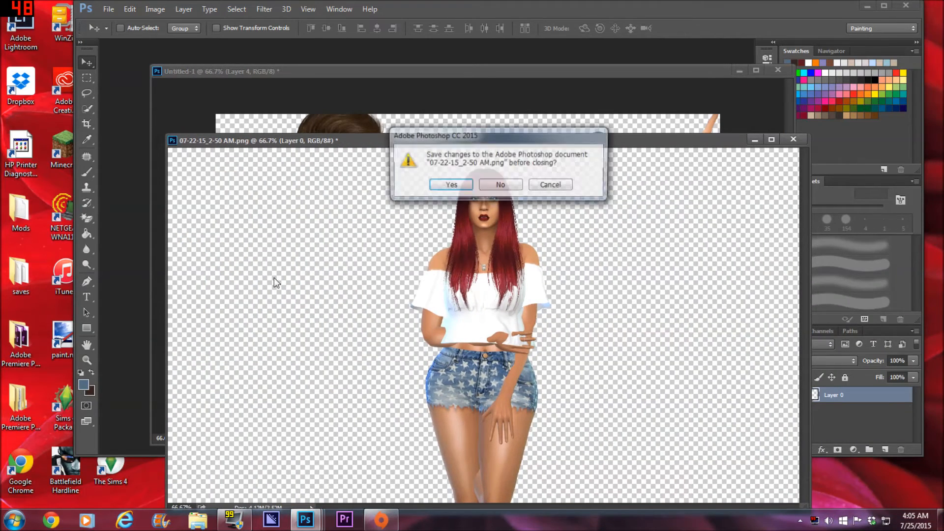
pyautogui.click(492, 185)
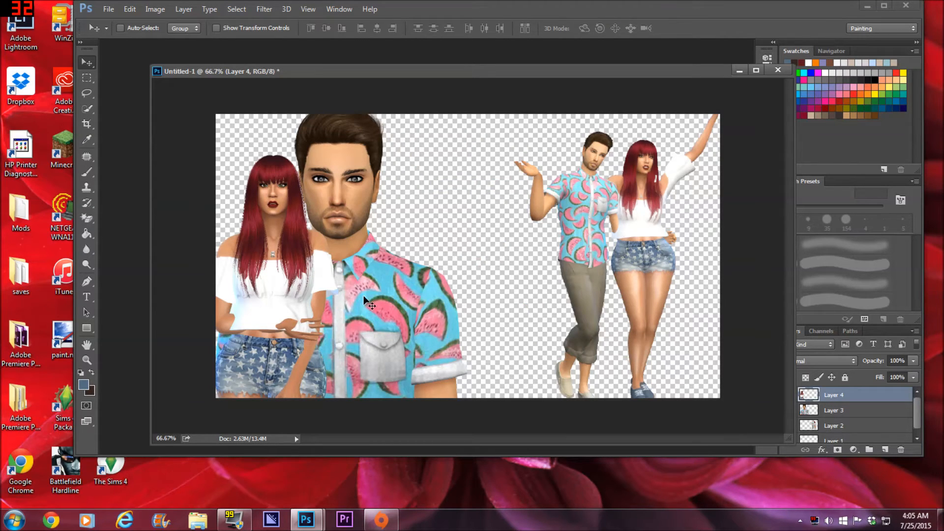
# Free-transform the male Sim portrait on Layer 3 to about 90.5% scale with a 0.19° rotation, shifting it slightly up and right.
pyautogui.click(808, 412)
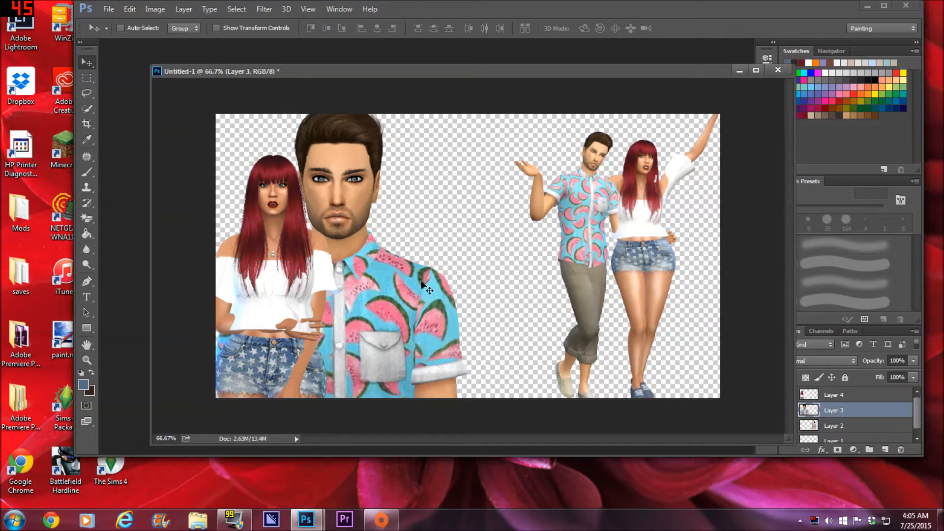
pyautogui.press('ctrl')
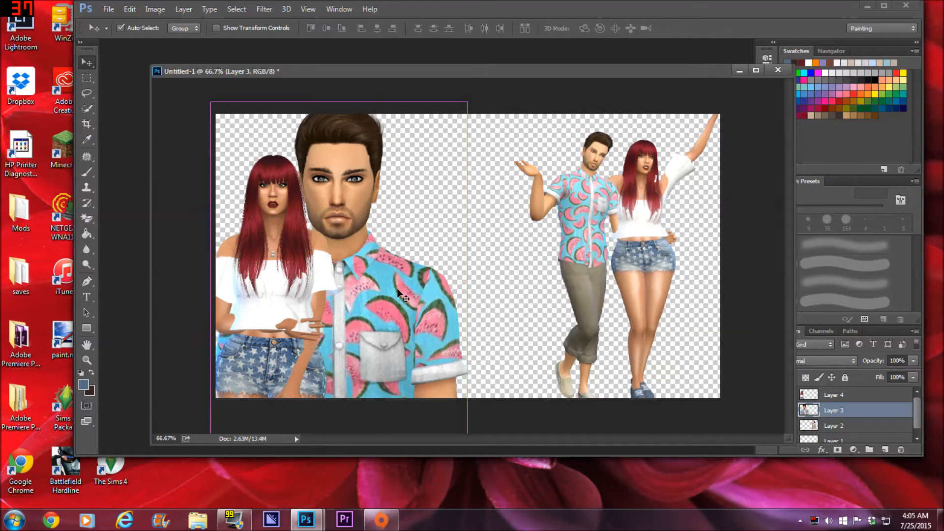
pyautogui.hotkey('ctrl', 't')
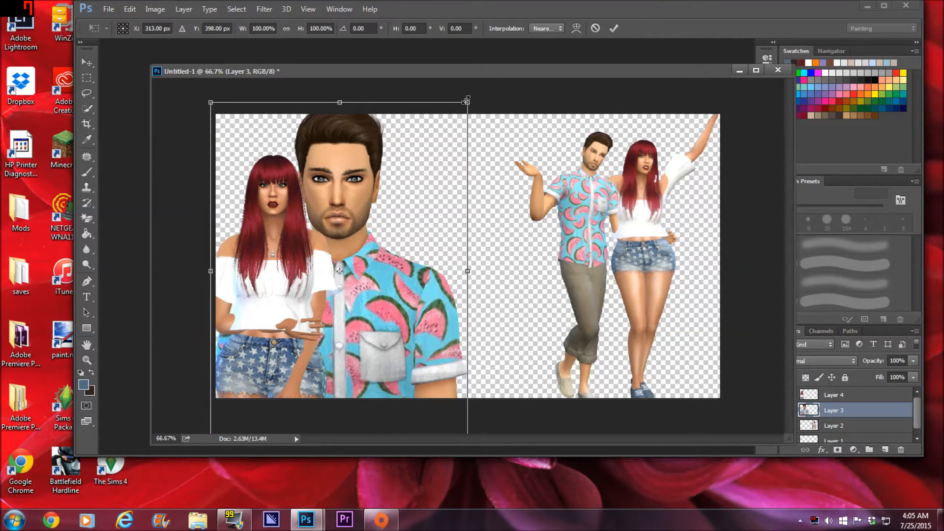
pyautogui.moveTo(467, 104); pyautogui.dragTo(443, 132)
pyautogui.moveTo(389, 311); pyautogui.dragTo(410, 292)
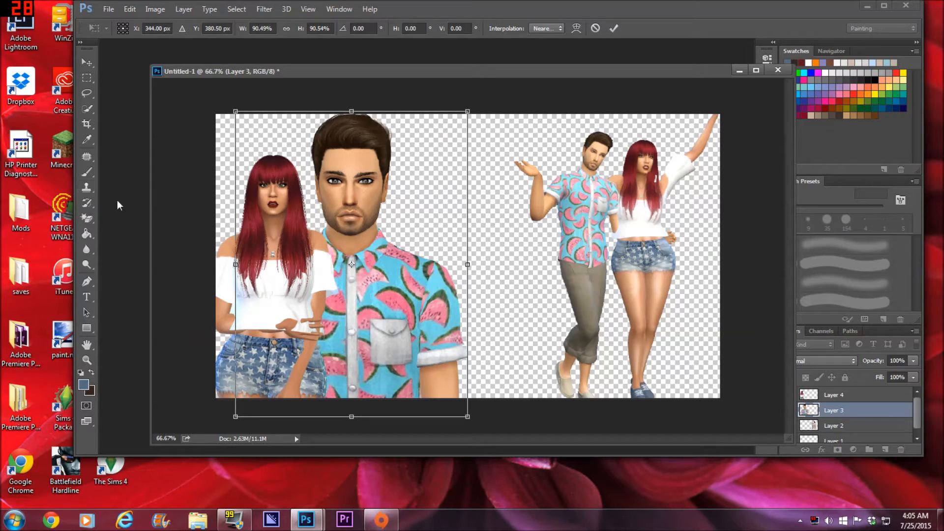
pyautogui.moveTo(599, 271); pyautogui.dragTo(601, 273)
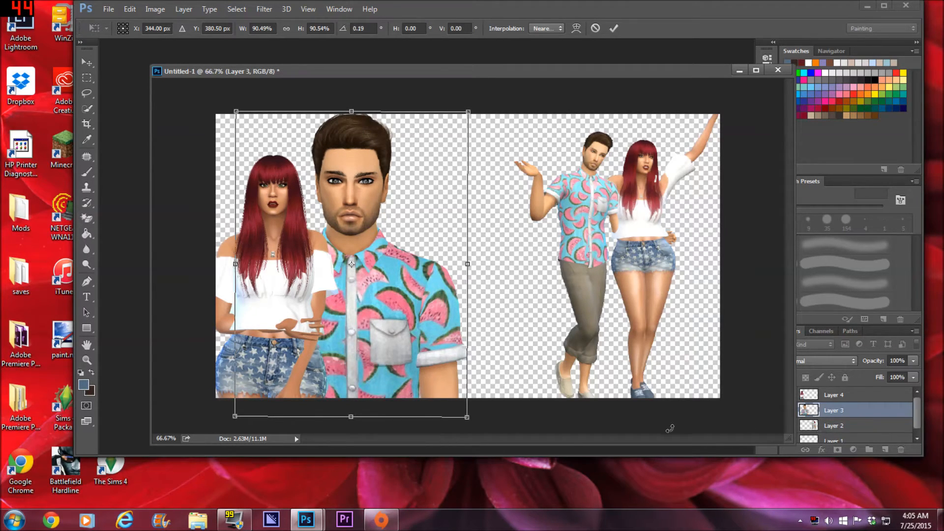
pyautogui.press('Return')
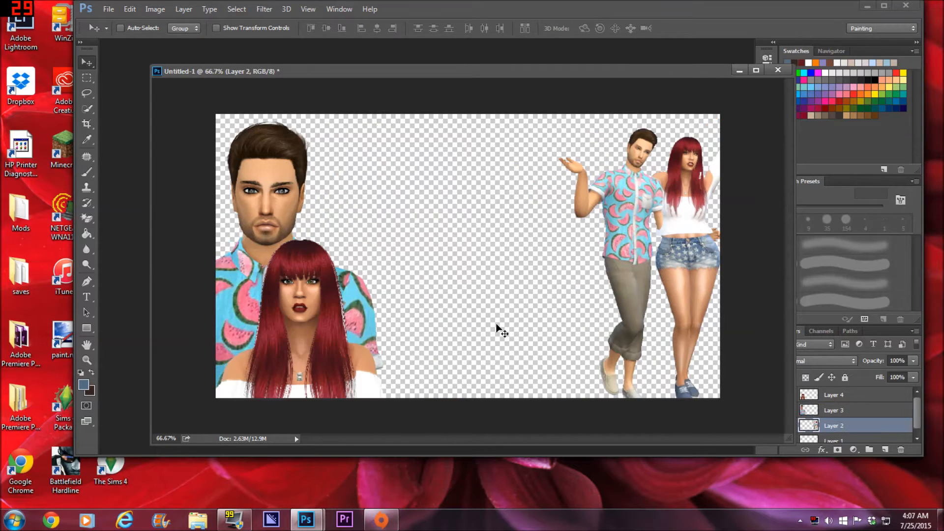
# Add a gradient fill layer above Layer 2 with Normal mode and 100% opacity.
pyautogui.click(183, 9)
pyautogui.moveTo(272, 153)
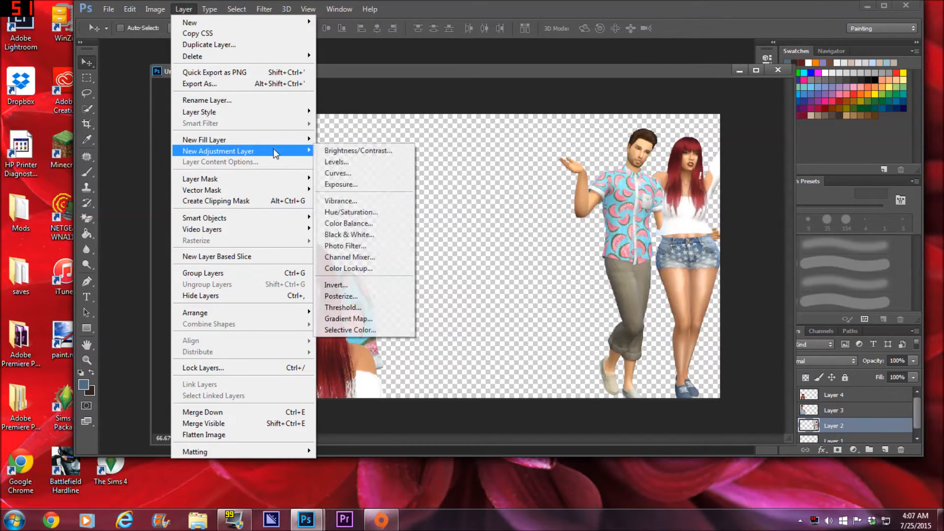
pyautogui.moveTo(308, 145)
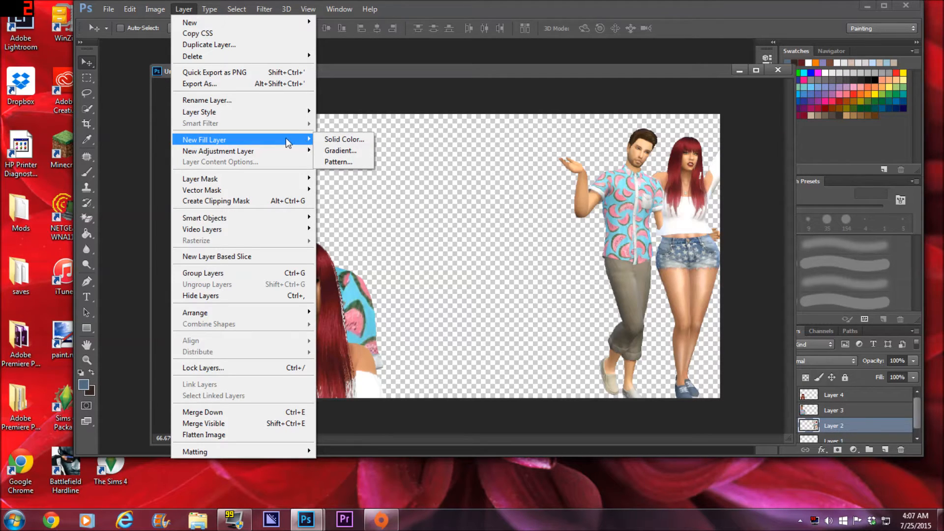
pyautogui.click(350, 152)
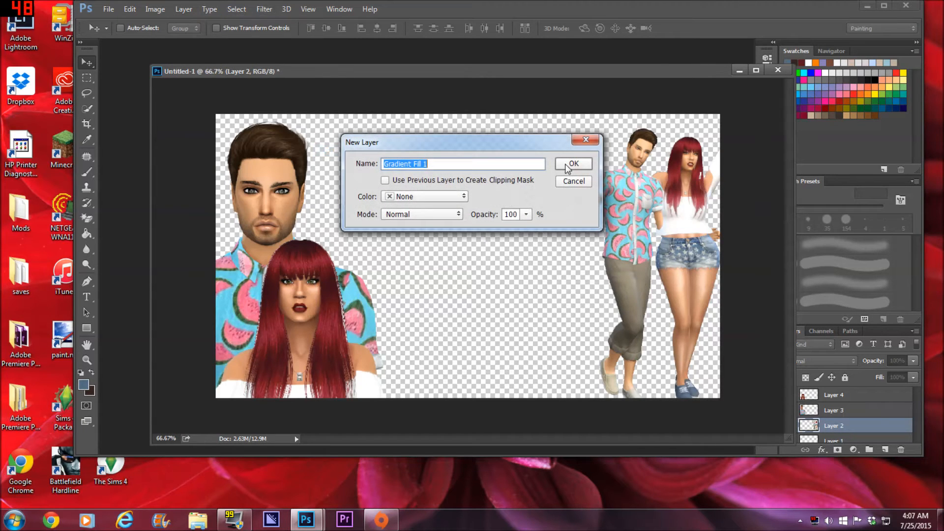
pyautogui.click(566, 168)
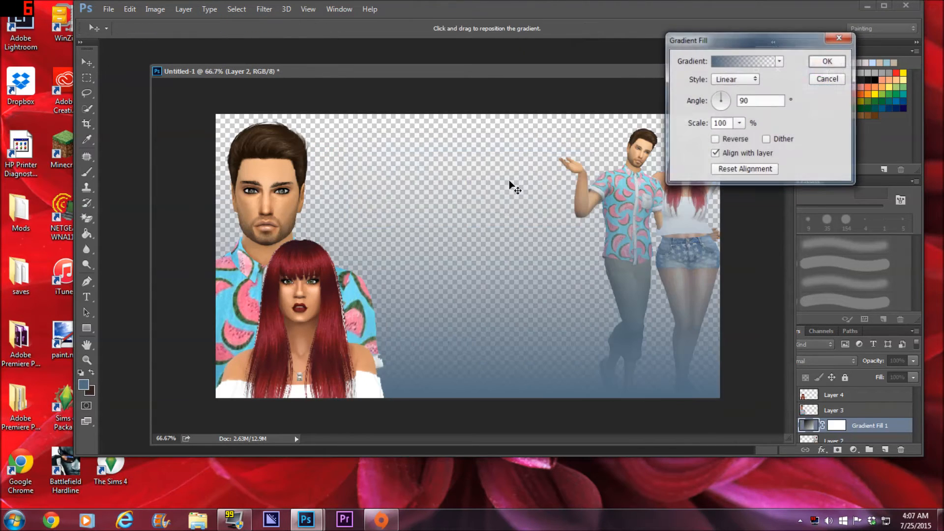
# Try the purple-to-olive, magenta-to-lime, yellow-green and cyan-to-lime gradient presets on the fill layer.
pyautogui.click(779, 63)
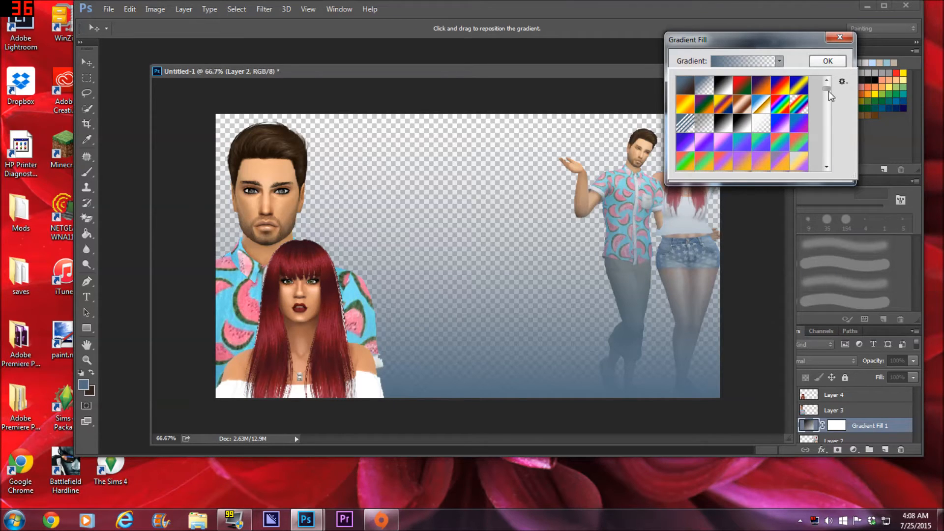
pyautogui.moveTo(830, 97); pyautogui.dragTo(826, 123)
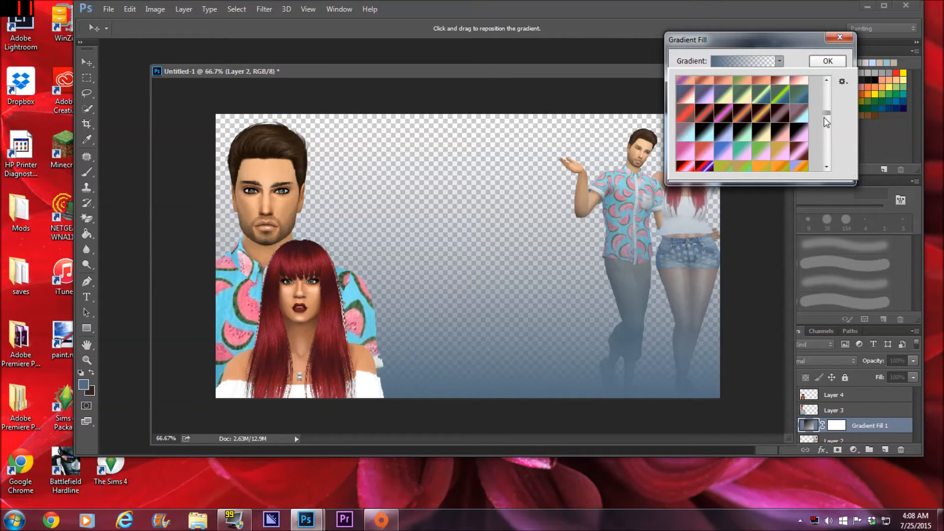
pyautogui.moveTo(824, 118); pyautogui.dragTo(811, 120)
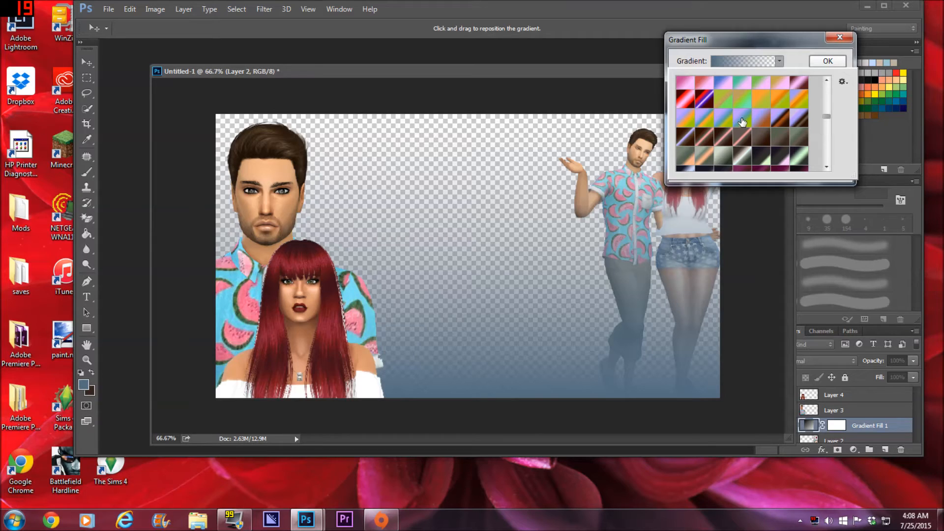
pyautogui.click(742, 122)
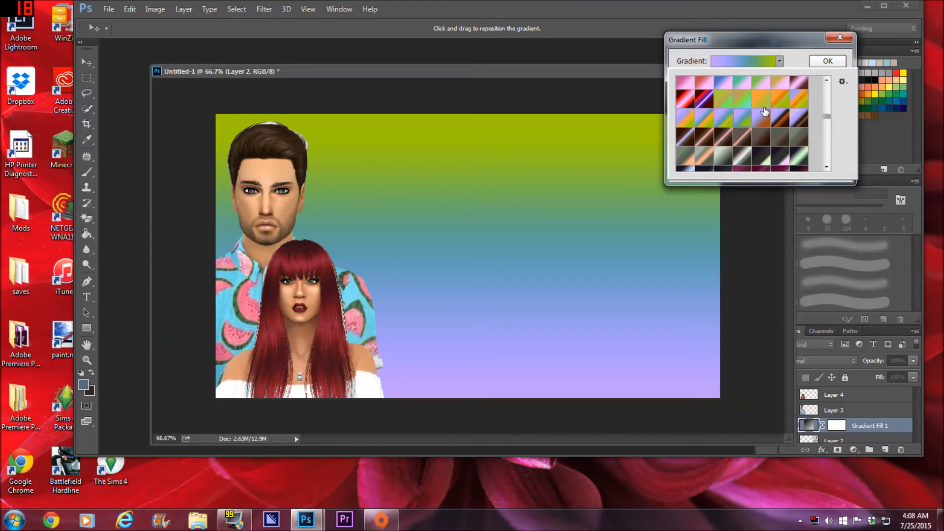
pyautogui.scroll(-5, 747, 138)
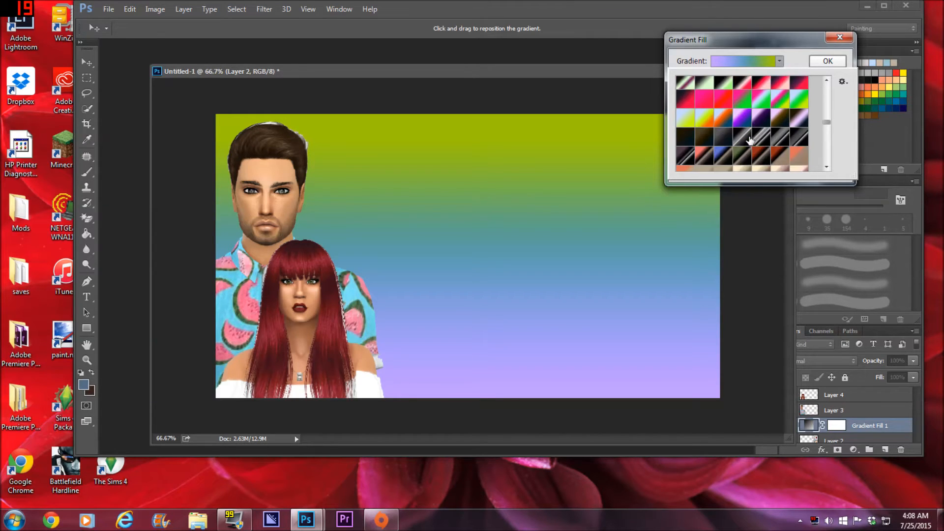
pyautogui.scroll(-4, 749, 141)
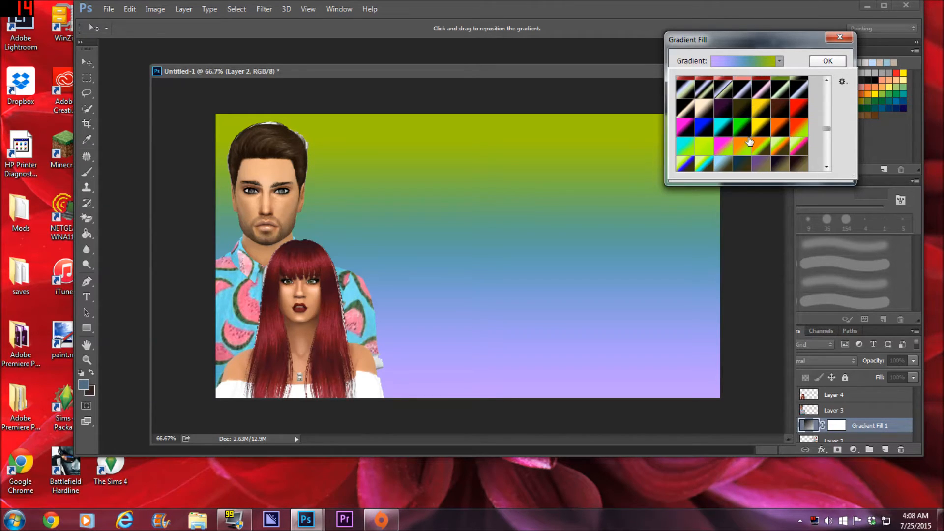
pyautogui.scroll(-1, 750, 141)
pyautogui.click(724, 142)
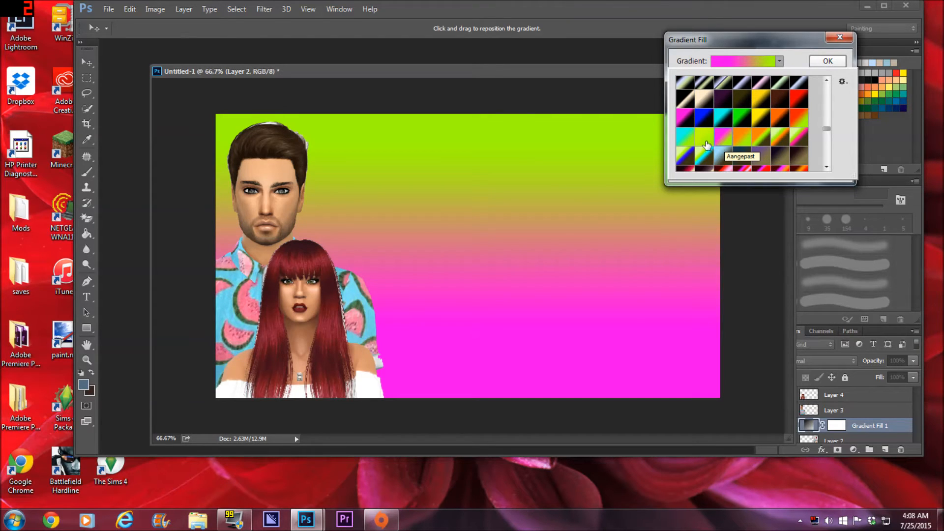
pyautogui.click(705, 145)
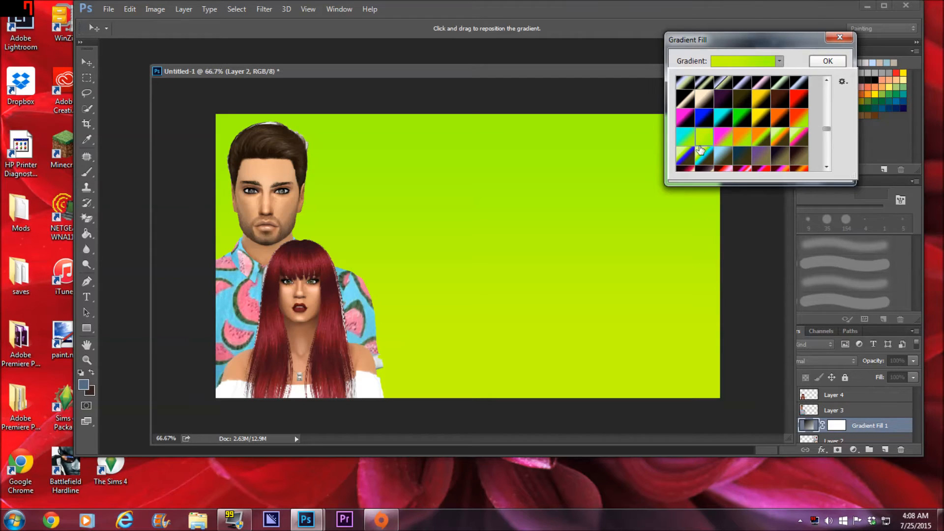
pyautogui.click(685, 140)
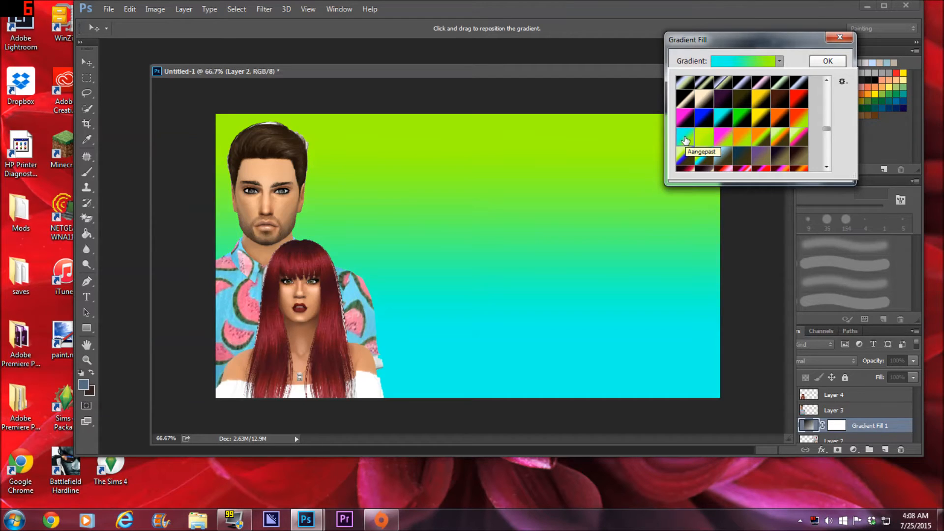
# Try the orange-to-pink, blue-to-green and blue-to-magenta gradient presets on the fill layer.
pyautogui.scroll(-4, 718, 151)
pyautogui.scroll(-2, 721, 152)
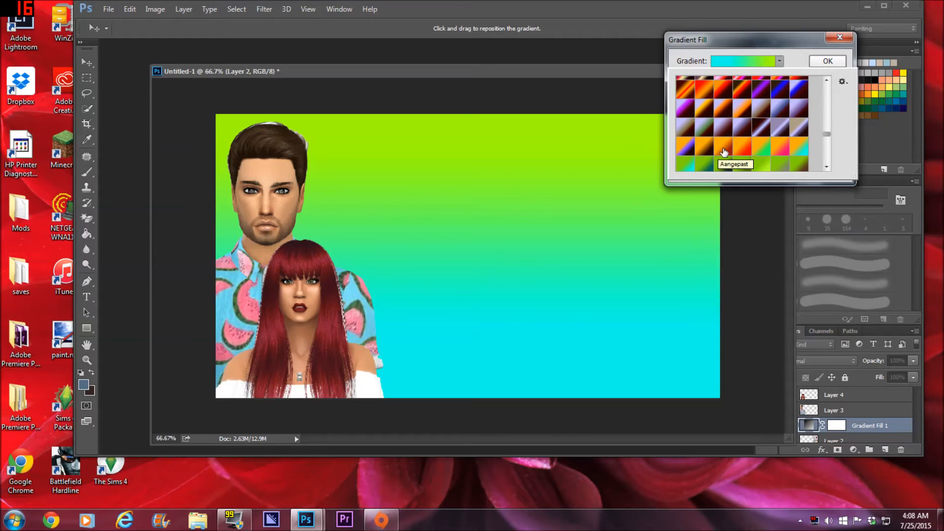
pyautogui.click(780, 149)
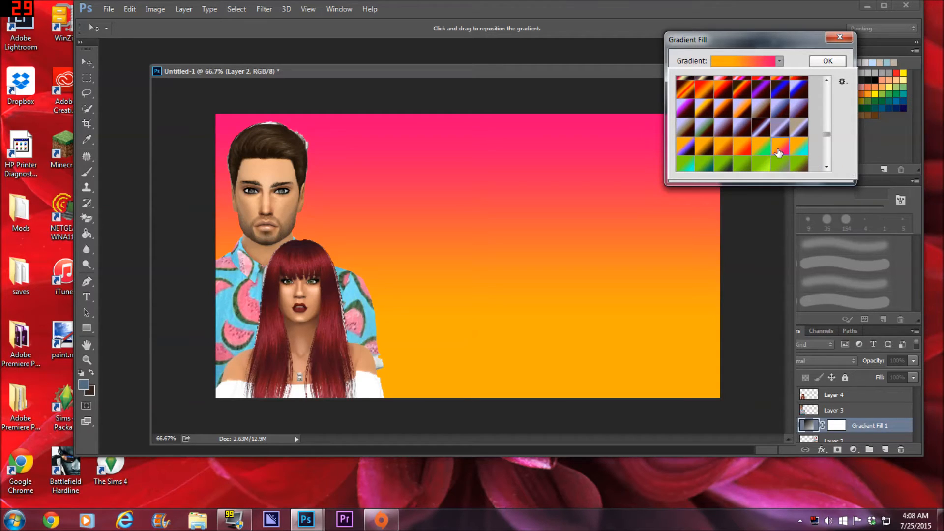
pyautogui.scroll(-3, 707, 160)
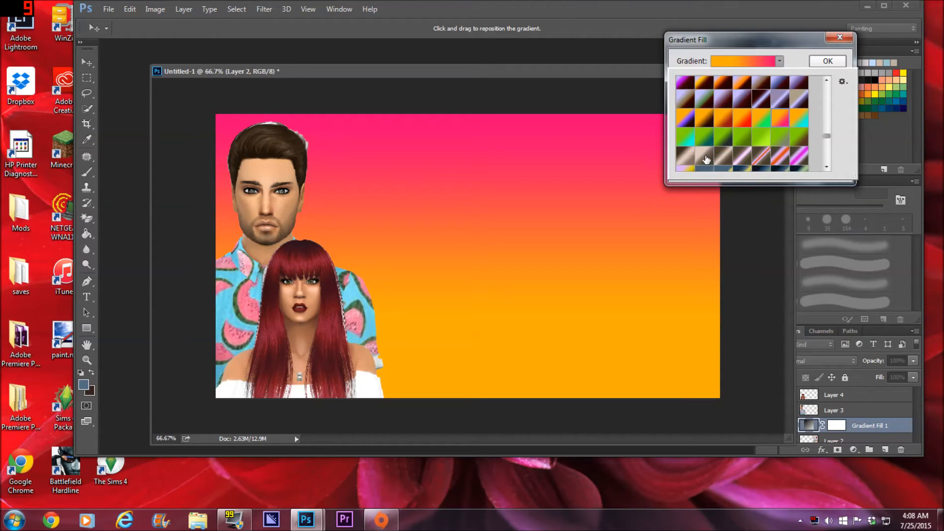
pyautogui.scroll(-6, 706, 160)
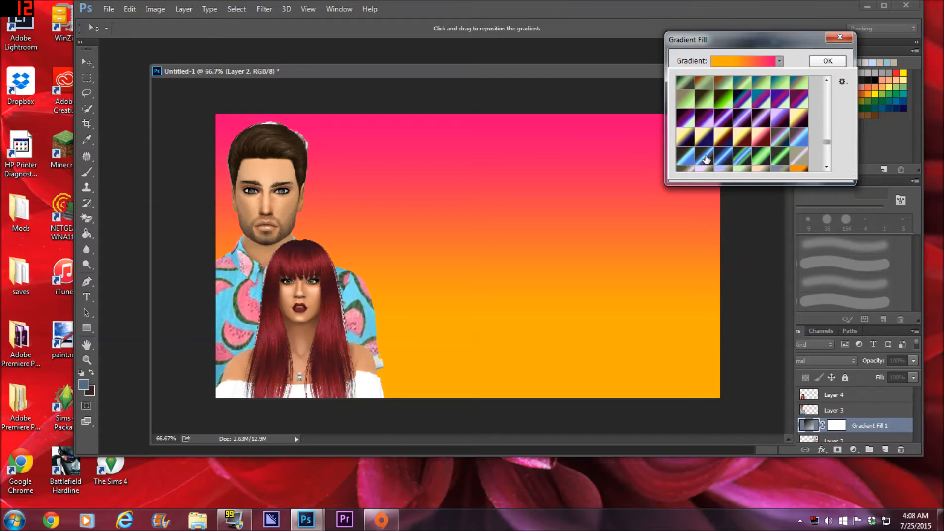
pyautogui.scroll(-6, 706, 160)
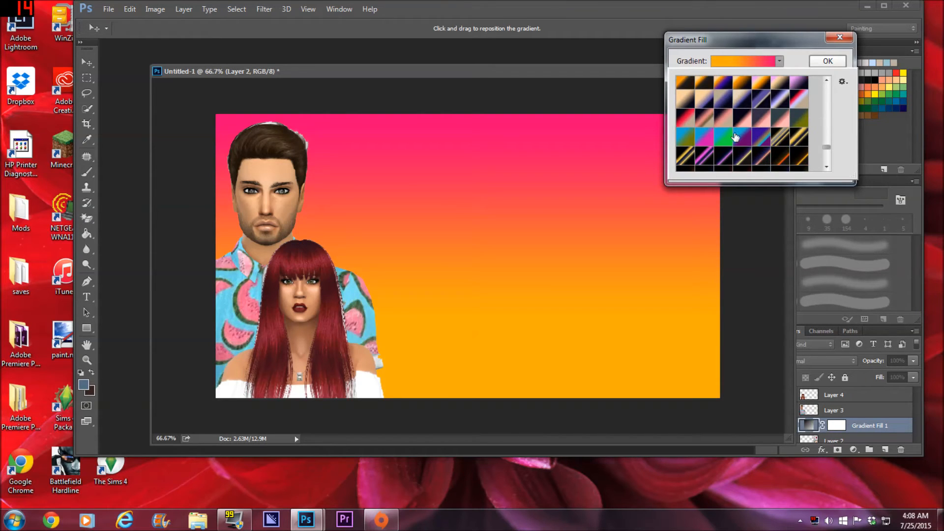
pyautogui.click(736, 137)
pyautogui.click(720, 143)
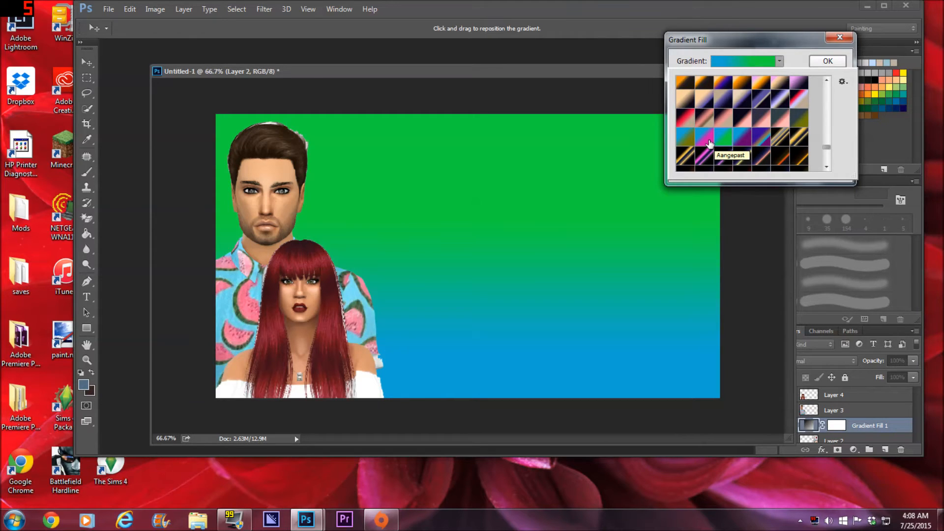
pyautogui.click(702, 144)
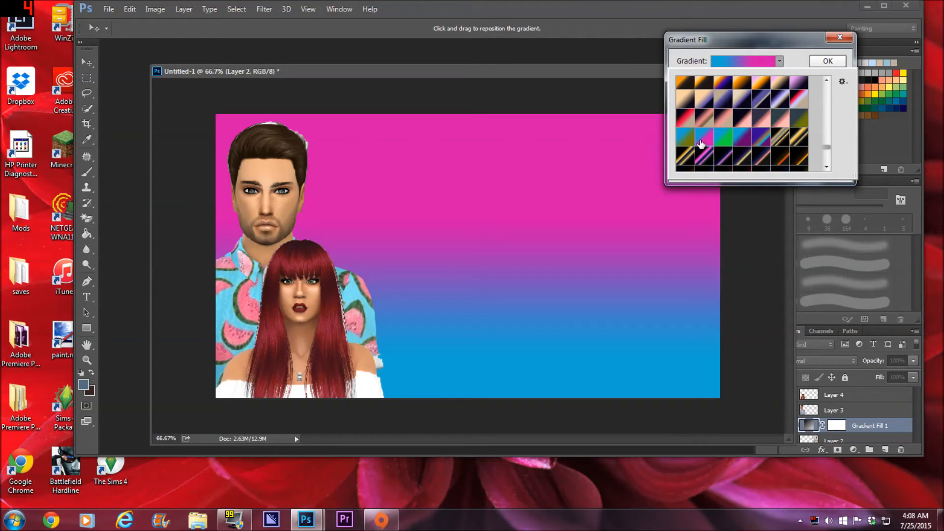
# Apply the navy-to-teal gradient preset to the fill and order the layers so the fill sits behind all the Sims.
pyautogui.scroll(-8, 752, 137)
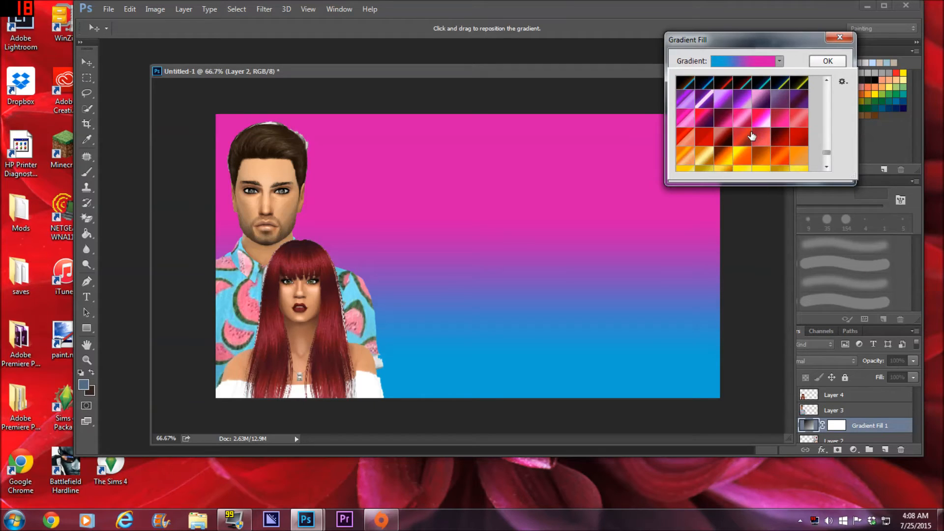
pyautogui.scroll(-2, 752, 136)
pyautogui.click(759, 149)
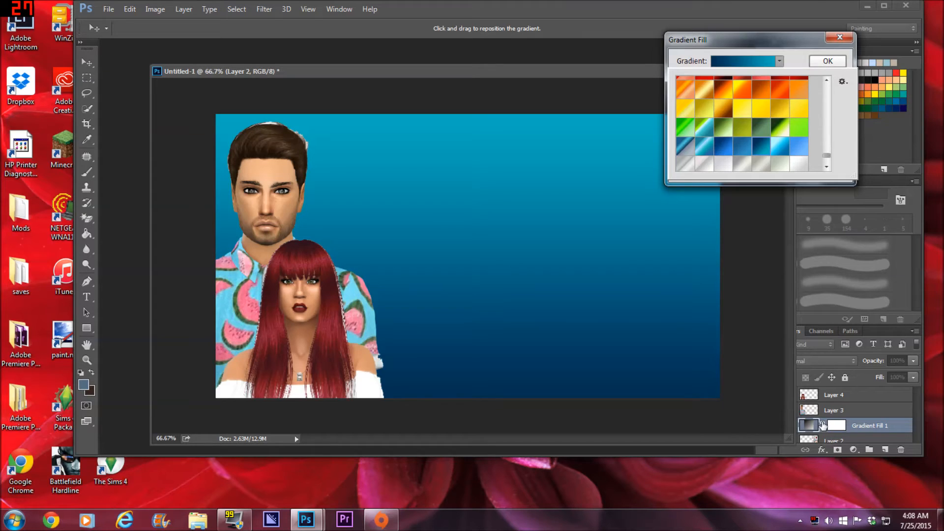
pyautogui.click(822, 430)
pyautogui.click(834, 61)
pyautogui.moveTo(823, 410); pyautogui.dragTo(820, 429)
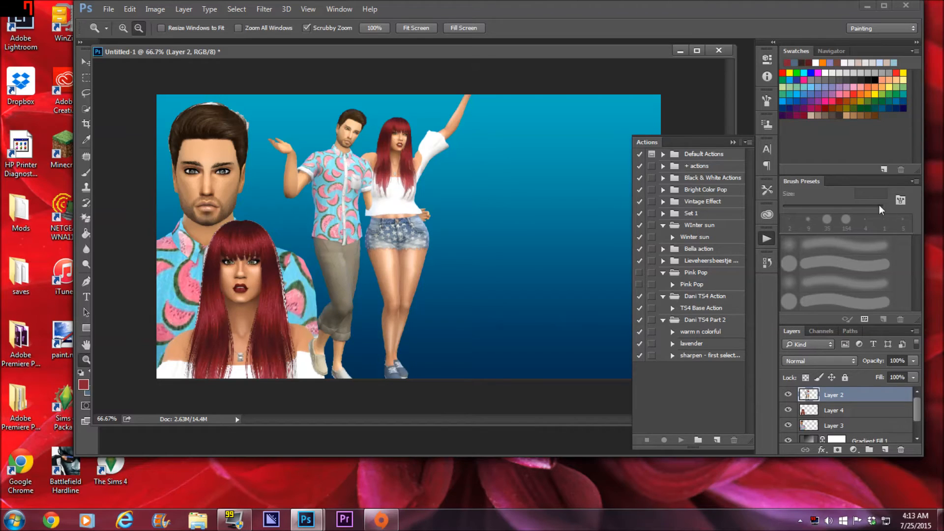
# Add a 2 px white Stroke layer style positioned outside to the full-body couple on Layer 2.
pyautogui.click(733, 142)
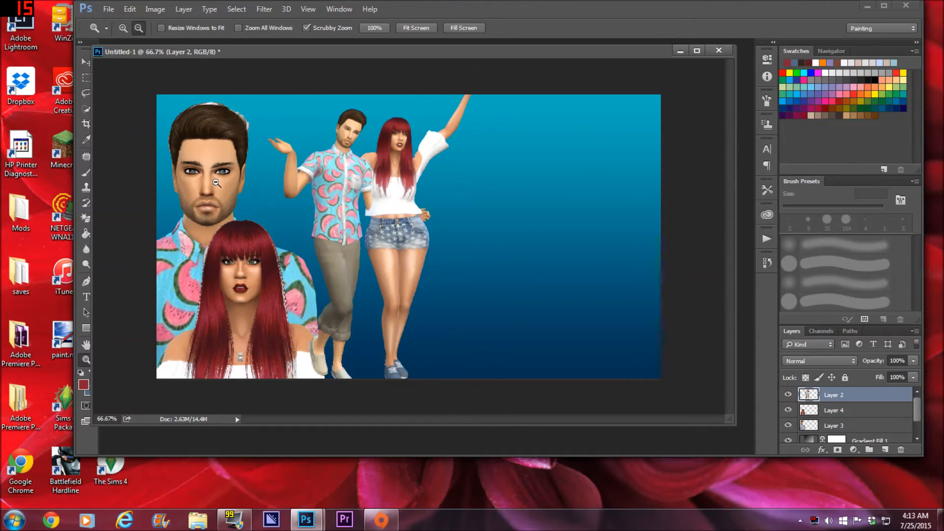
pyautogui.click(184, 9)
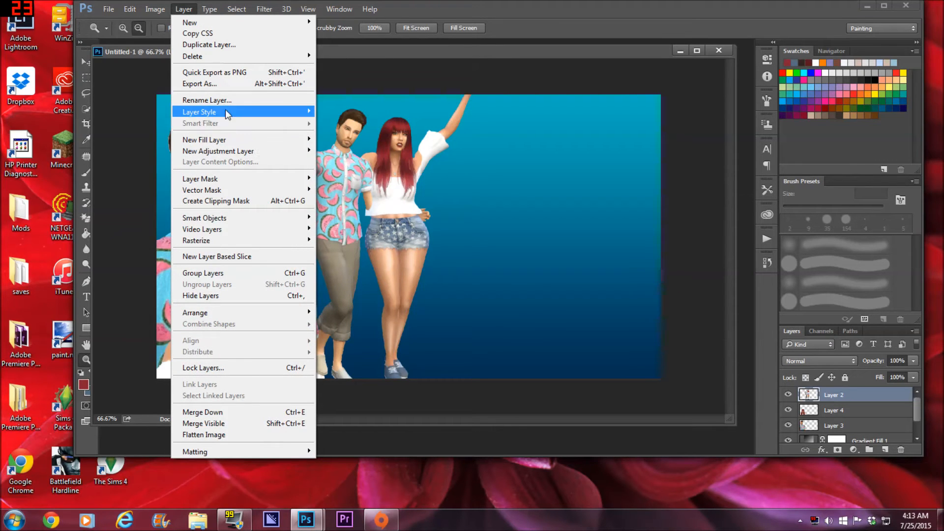
pyautogui.moveTo(296, 113)
pyautogui.click(358, 143)
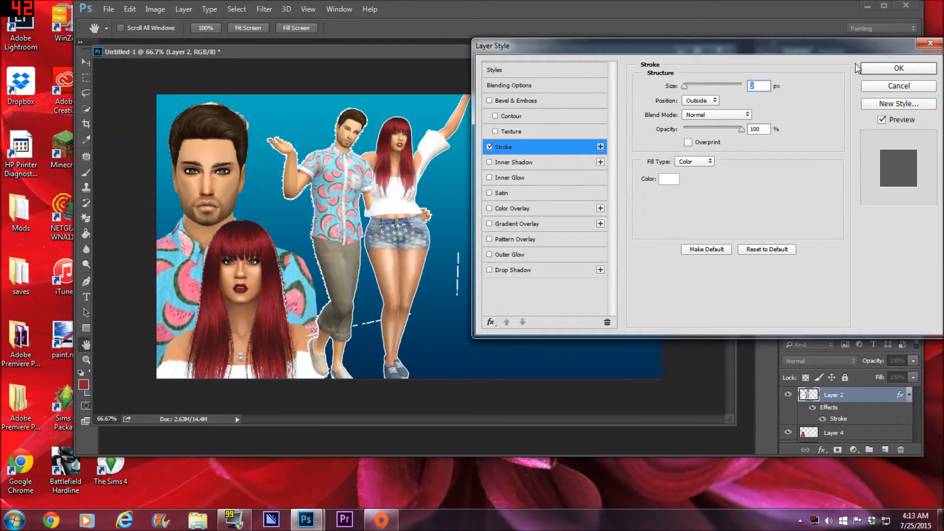
pyautogui.click(870, 69)
pyautogui.press('z')
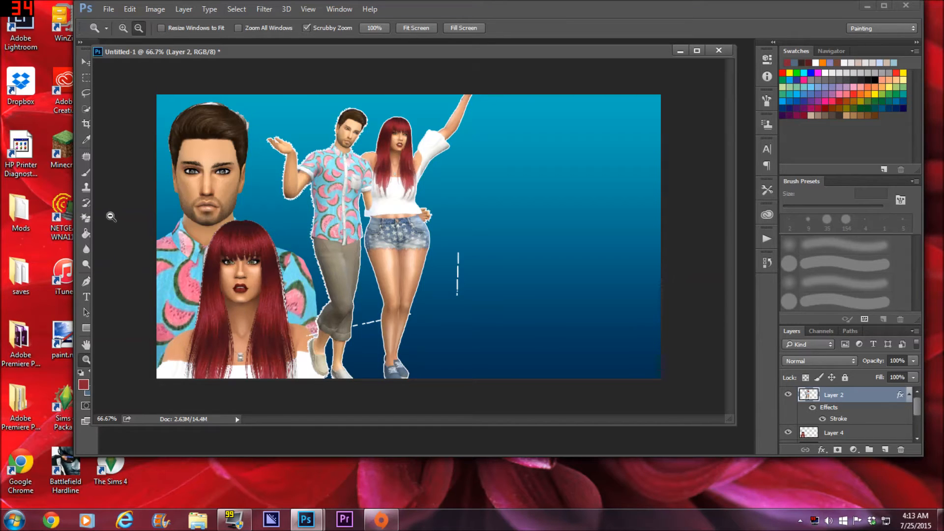
# Erase the stray vertical dashed line beside the full-body female Sim using a 77 px Eraser at 100% hardness.
pyautogui.click(87, 224)
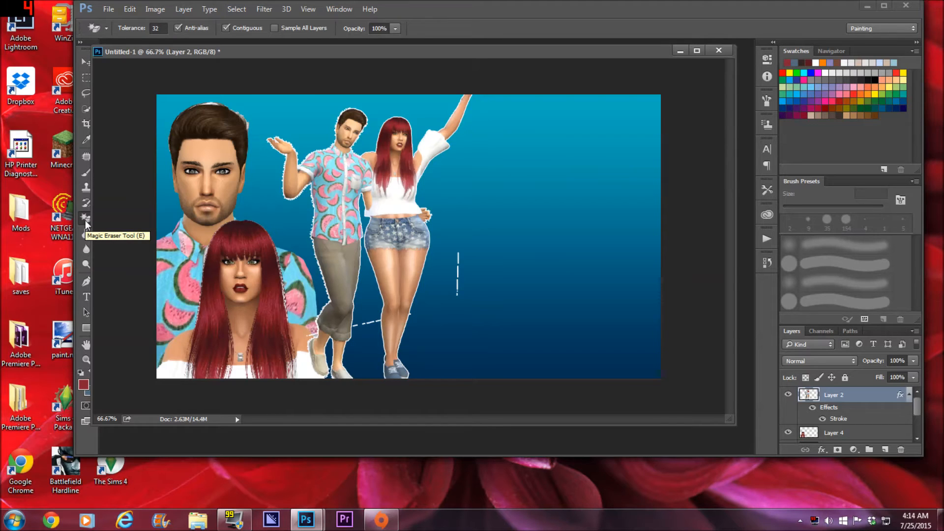
pyautogui.rightClick(86, 224)
pyautogui.click(120, 215)
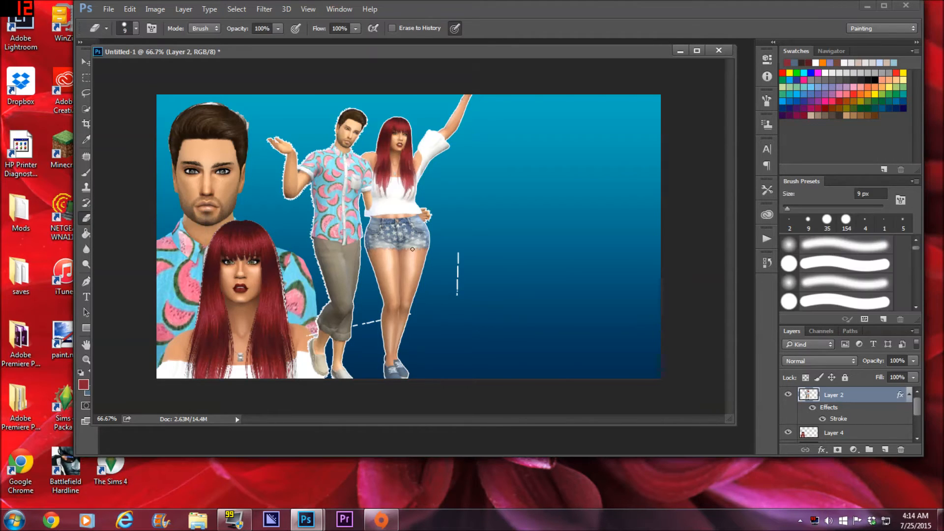
pyautogui.click(136, 29)
pyautogui.moveTo(147, 66); pyautogui.dragTo(170, 66)
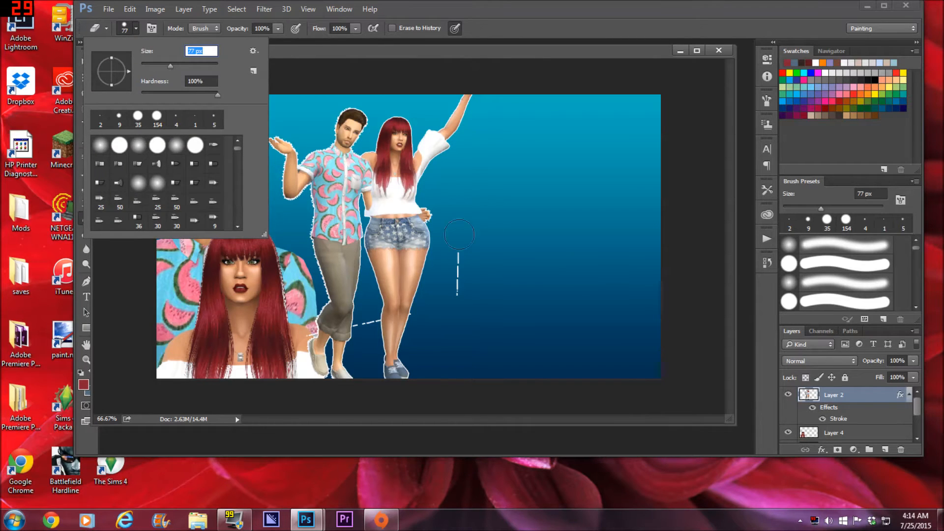
pyautogui.click(467, 244)
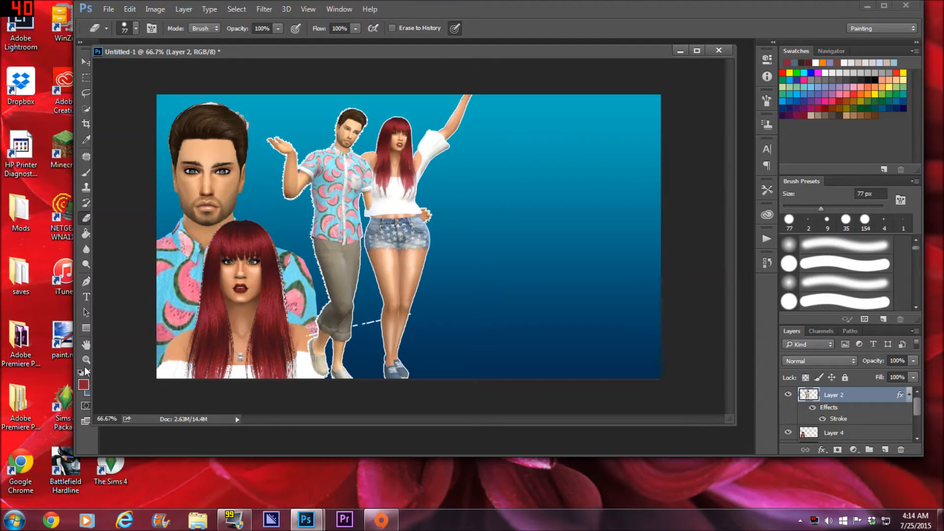
# Remove the stray specks along the full-body male Sim's shoulder and sleeve on Layer 2 with the Magic Eraser at tolerance 32.
pyautogui.click(846, 220)
pyautogui.scroll(5, 339, 132)
pyautogui.click(373, 96)
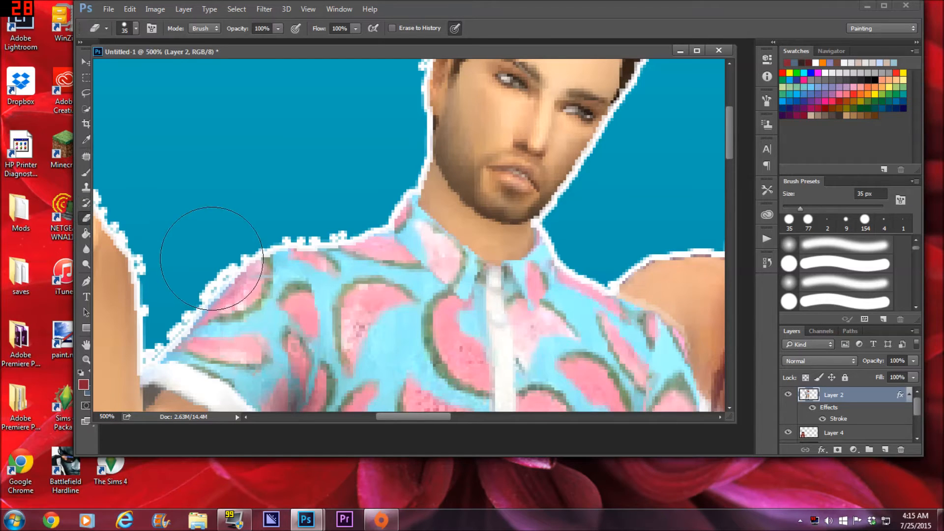
pyautogui.click(87, 220)
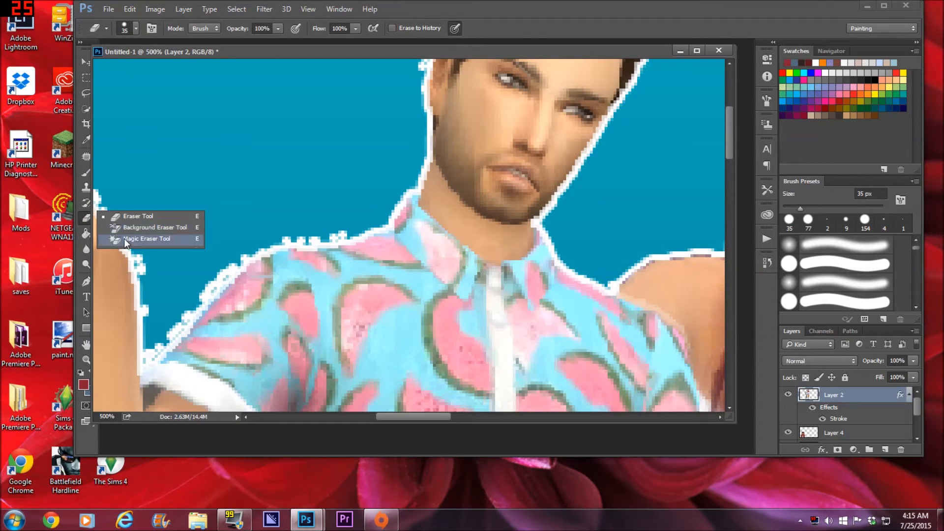
pyautogui.click(138, 239)
pyautogui.click(227, 277)
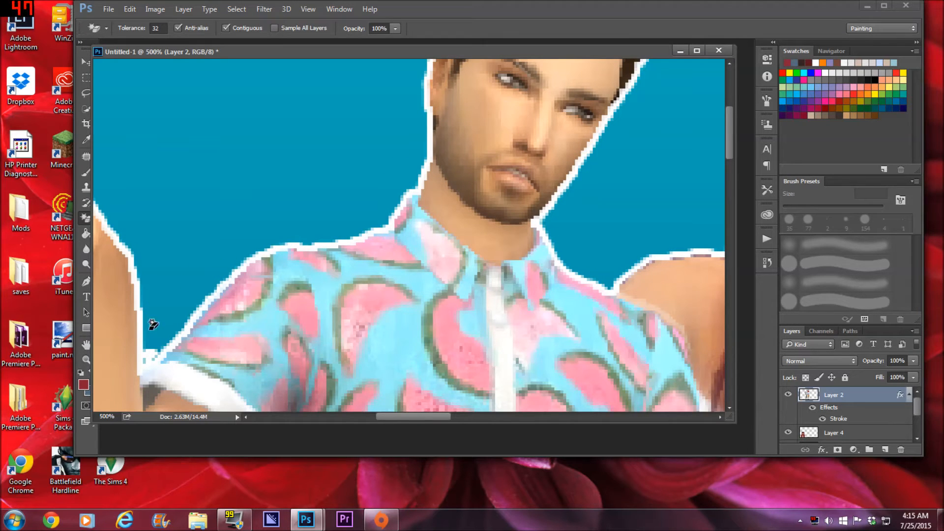
pyautogui.click(150, 355)
pyautogui.moveTo(729, 122); pyautogui.dragTo(718, 147)
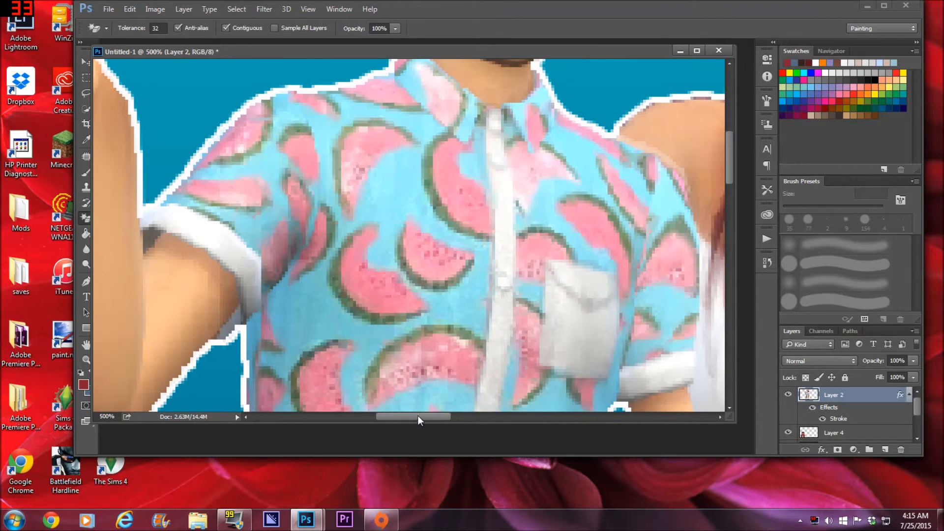
# Add a white Outer Glow layer style with 100% opacity and 15 px size to the full-body couple on Layer 2.
pyautogui.moveTo(418, 419); pyautogui.dragTo(392, 418)
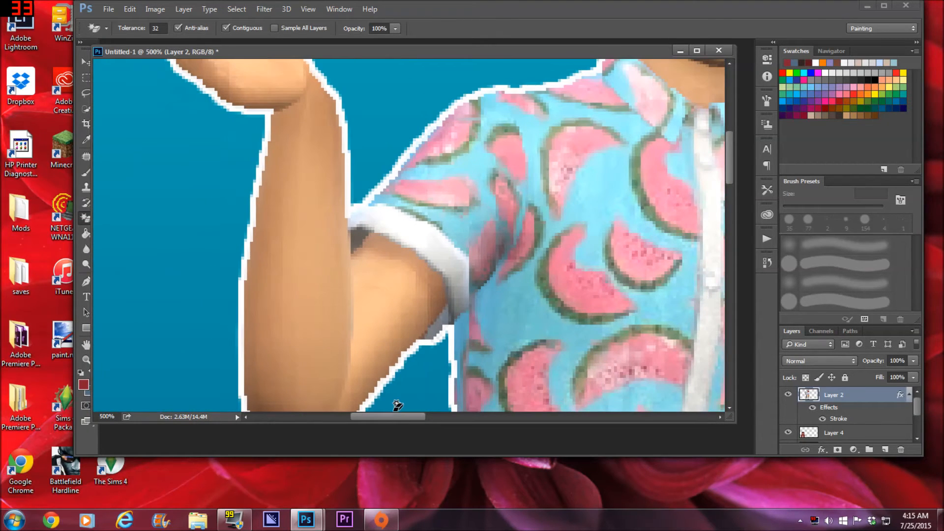
pyautogui.click(86, 359)
pyautogui.click(138, 28)
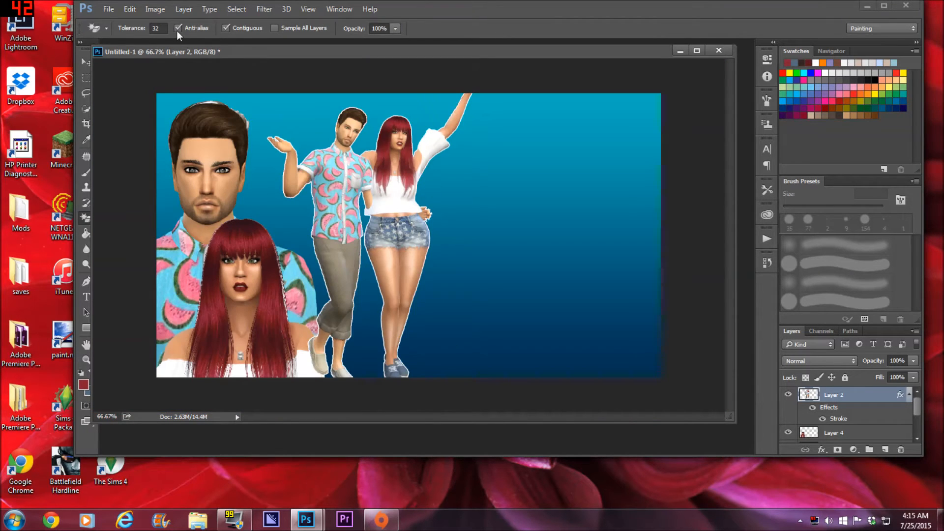
pyautogui.click(185, 9)
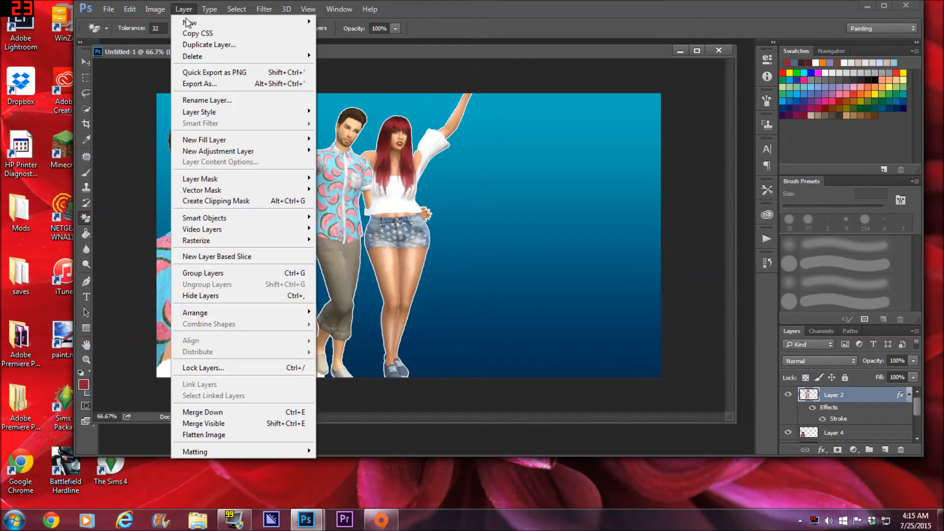
pyautogui.moveTo(219, 116)
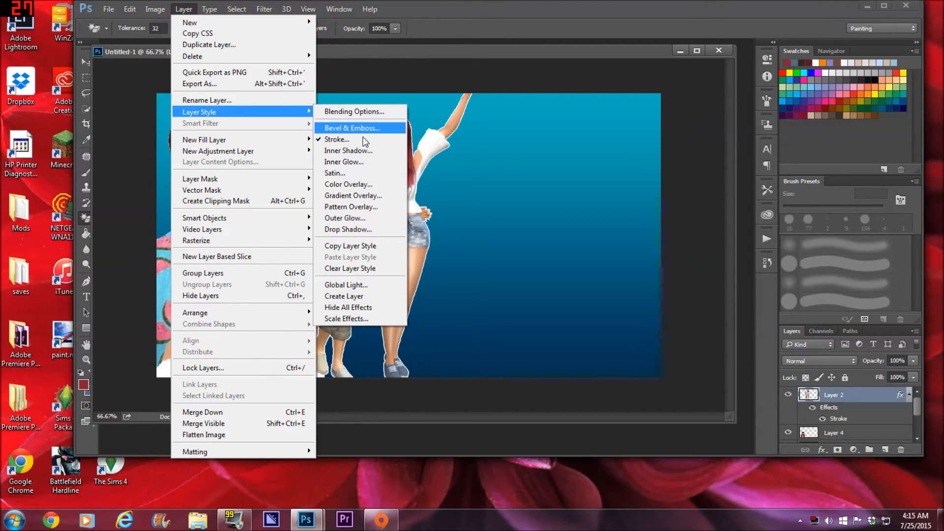
pyautogui.click(344, 218)
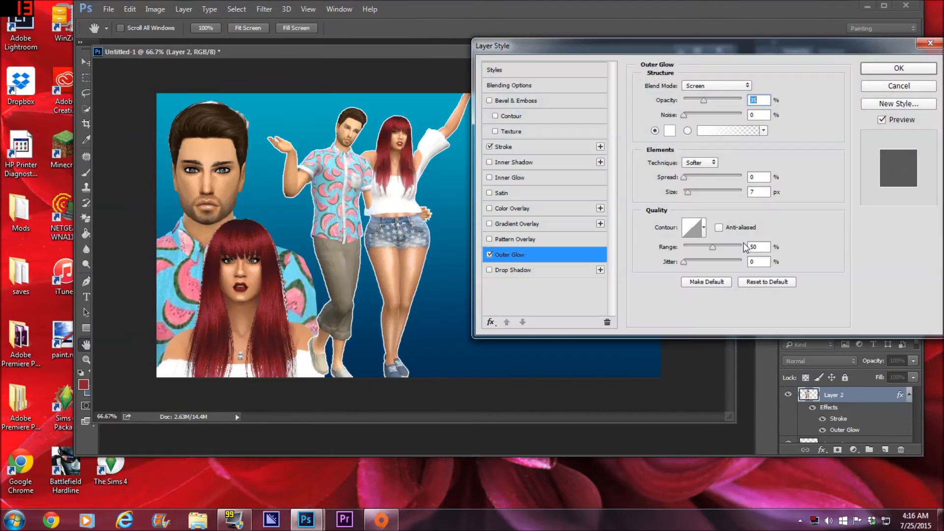
pyautogui.moveTo(704, 100); pyautogui.dragTo(741, 100)
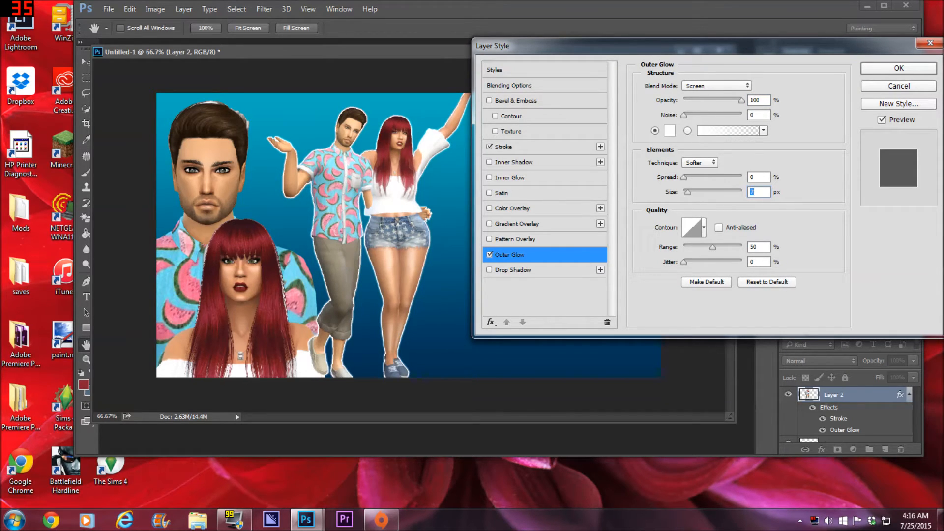
pyautogui.write('15')
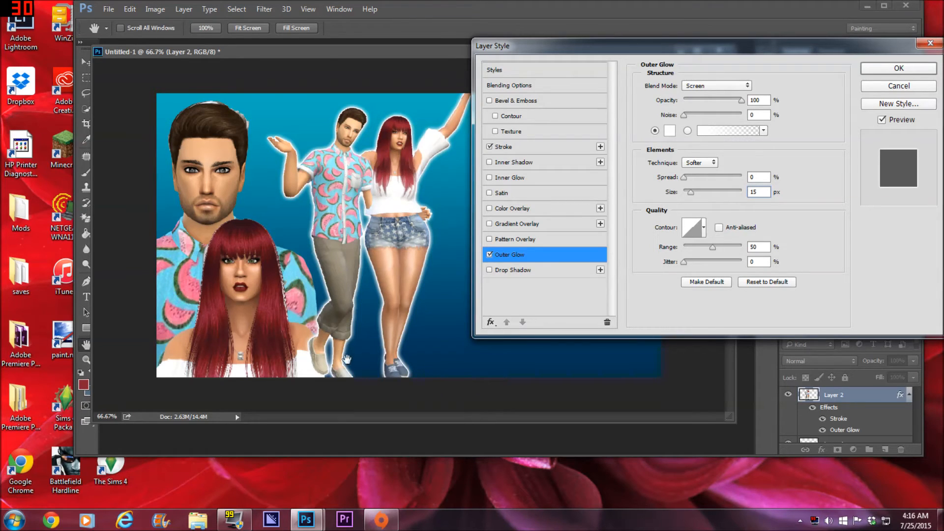
pyautogui.click(879, 71)
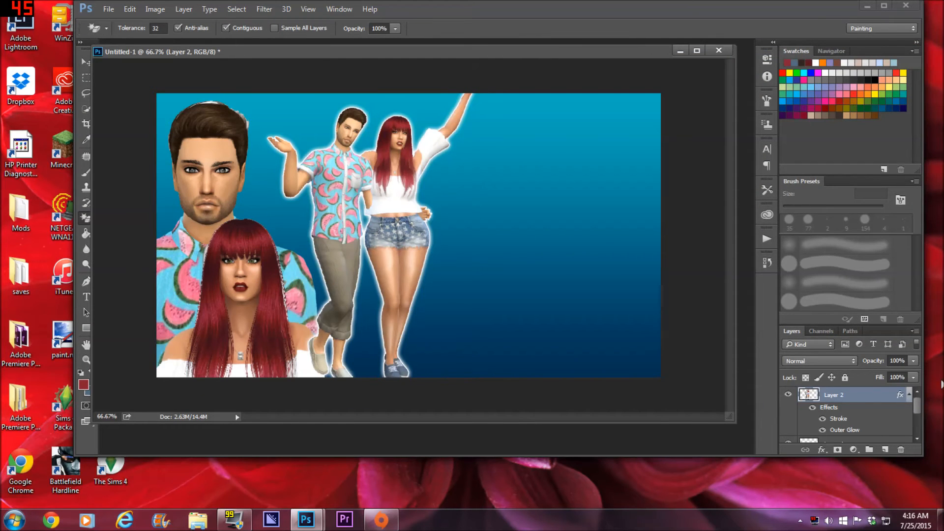
# Copy the Stroke and Outer Glow layer style from Layer 2 onto the two portrait Sims on Layer 4 and Layer 3.
pyautogui.rightClick(843, 396)
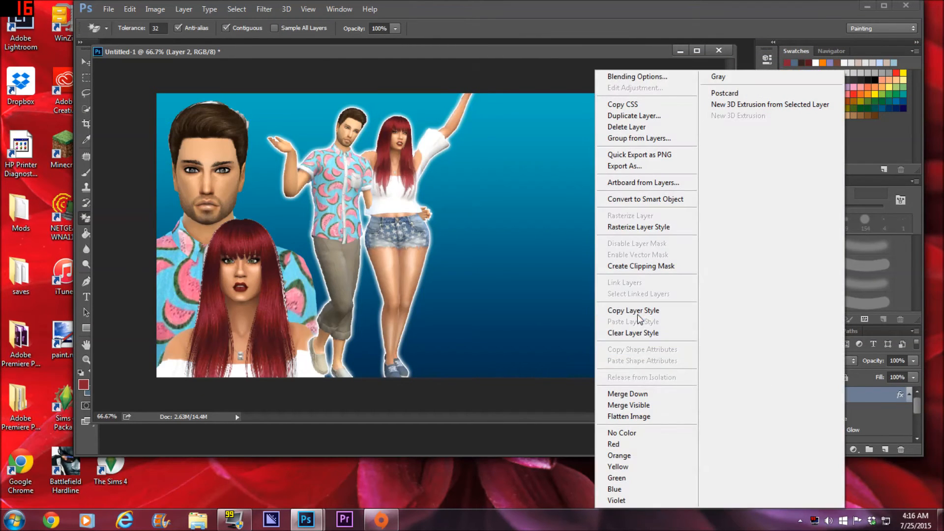
pyautogui.click(641, 309)
pyautogui.moveTo(915, 411); pyautogui.dragTo(903, 423)
pyautogui.rightClick(841, 417)
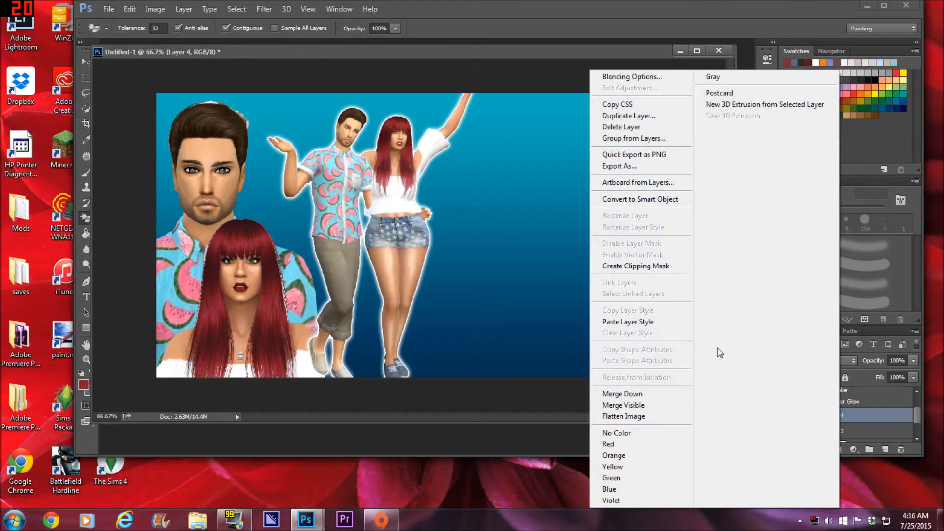
pyautogui.click(648, 326)
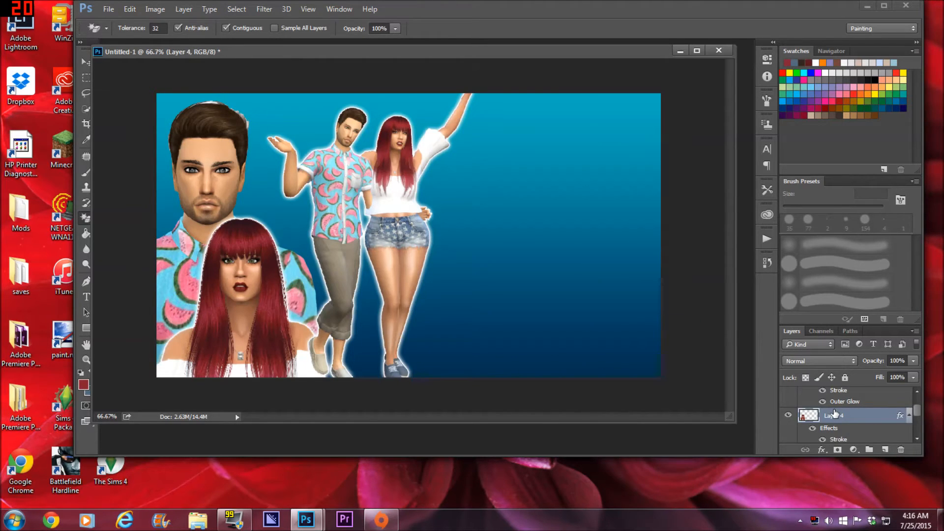
pyautogui.moveTo(917, 420); pyautogui.dragTo(916, 433)
pyautogui.rightClick(843, 416)
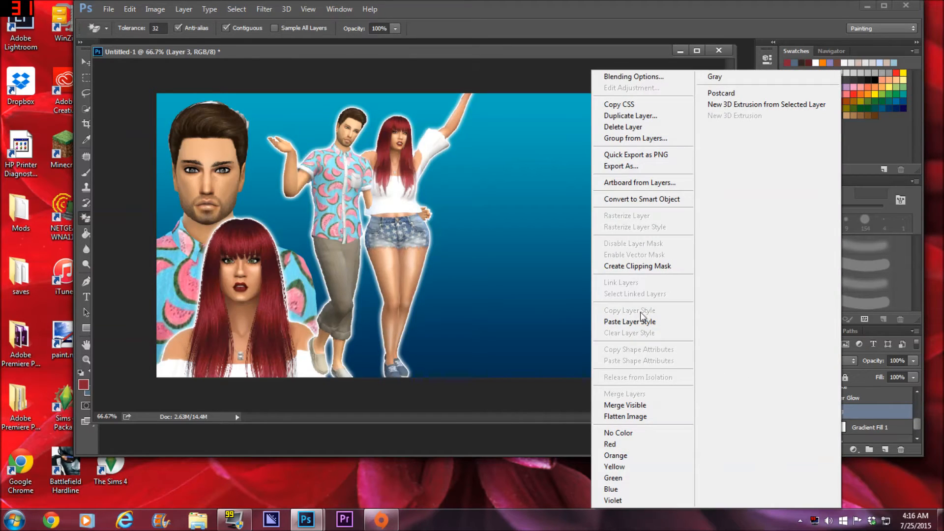
pyautogui.click(632, 322)
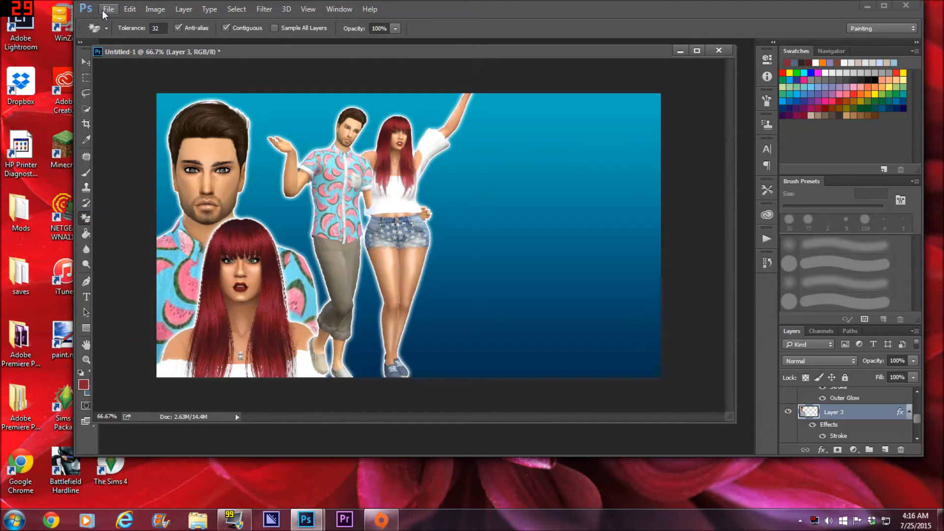
# Add the dark red text "Besties" beside the full-body couple in Smoothie Shoppe Regular at 30 pt.
pyautogui.click(86, 297)
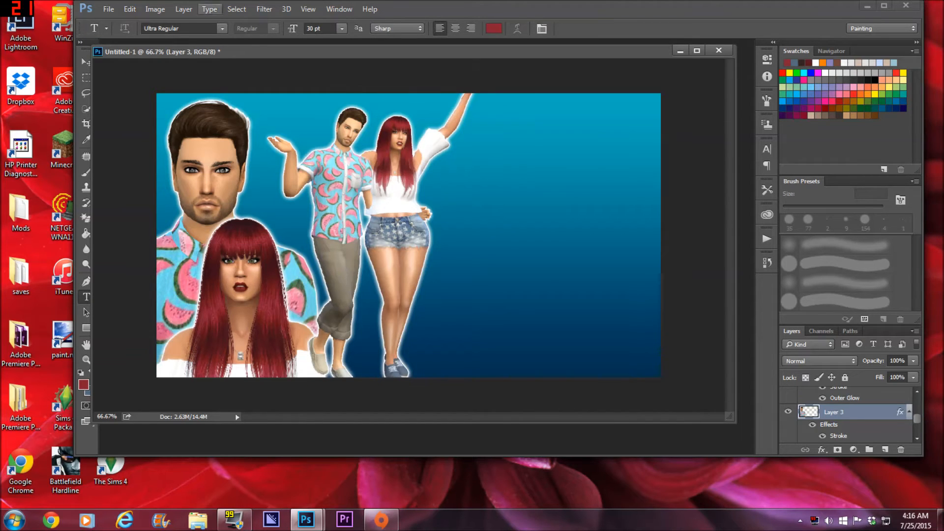
pyautogui.click(220, 29)
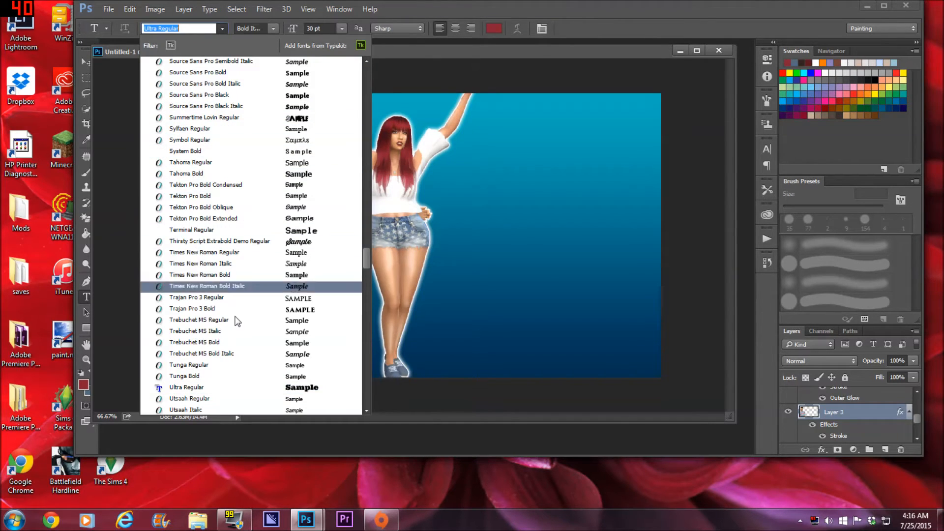
pyautogui.moveTo(364, 257); pyautogui.dragTo(366, 233)
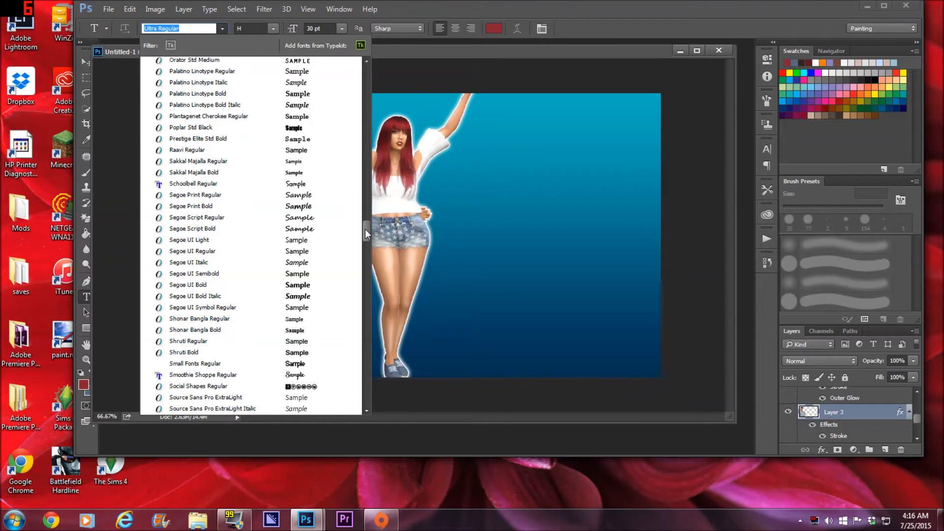
pyautogui.click(309, 375)
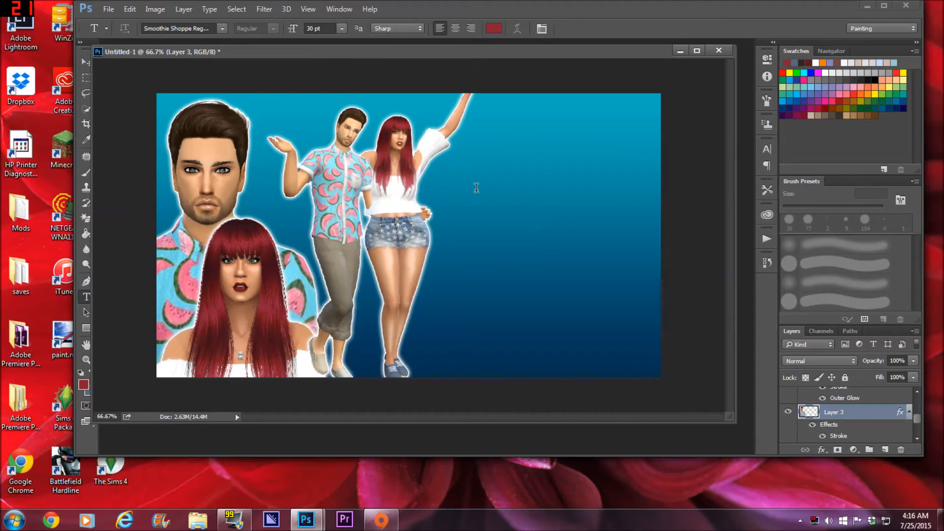
pyautogui.click(476, 190)
pyautogui.write('B')
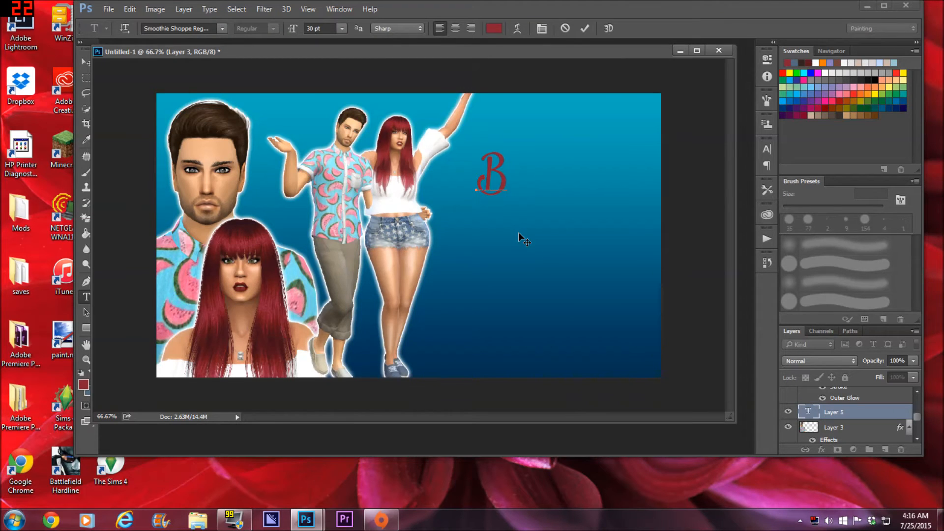
pyautogui.write('esties')
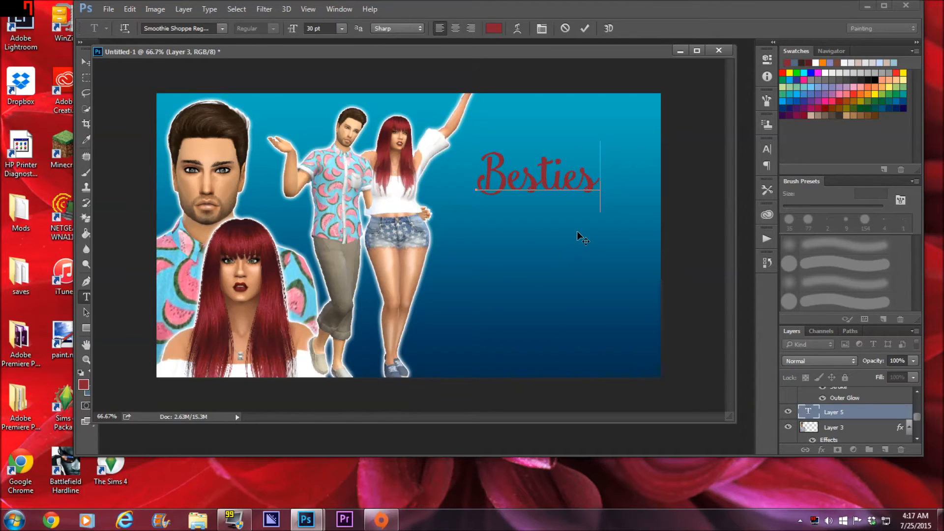
# Open the The_Sims_4_Logo image from the png folder in the Pictures library.
pyautogui.click(107, 9)
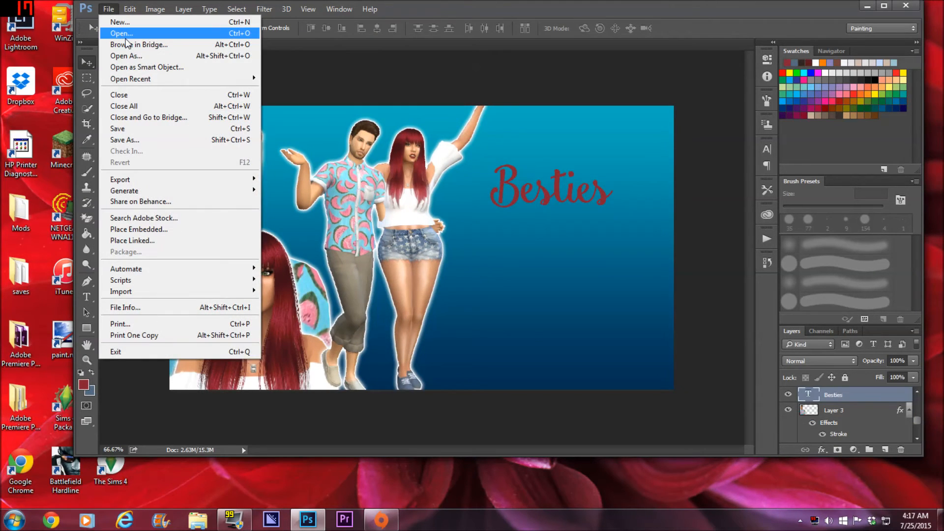
pyautogui.click(126, 38)
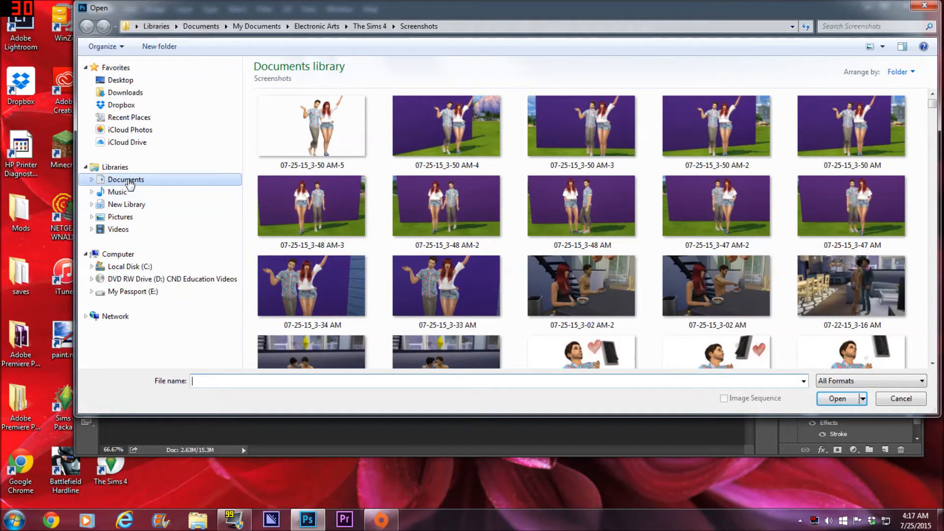
pyautogui.click(125, 218)
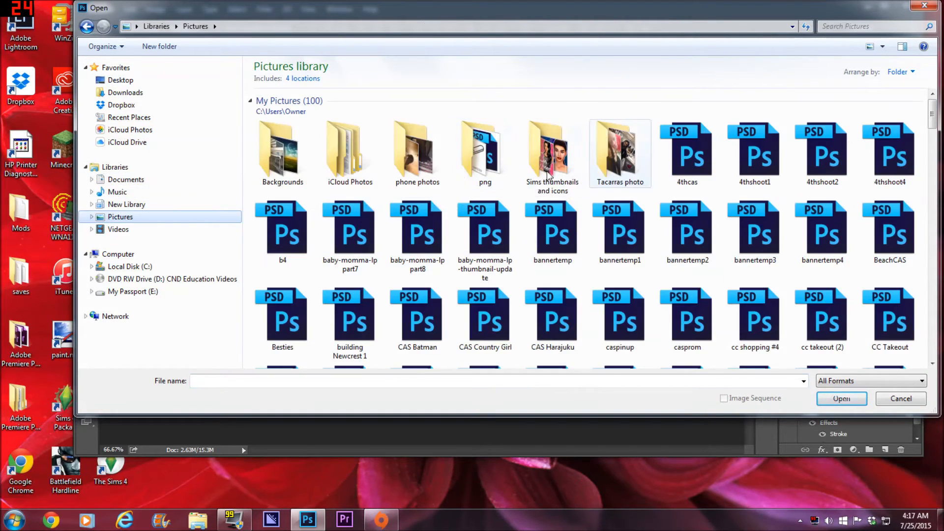
pyautogui.doubleClick(473, 160)
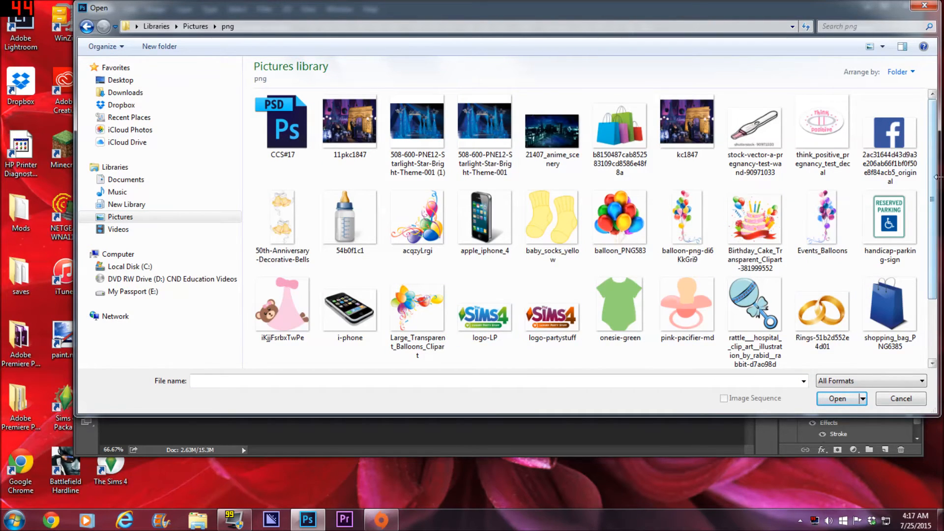
pyautogui.scroll(-3, 938, 182)
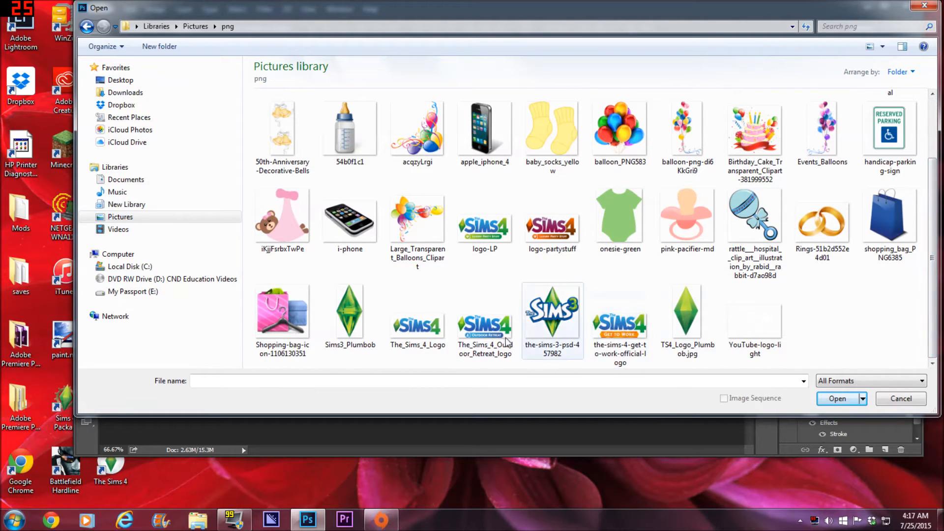
pyautogui.click(422, 338)
pyautogui.click(853, 400)
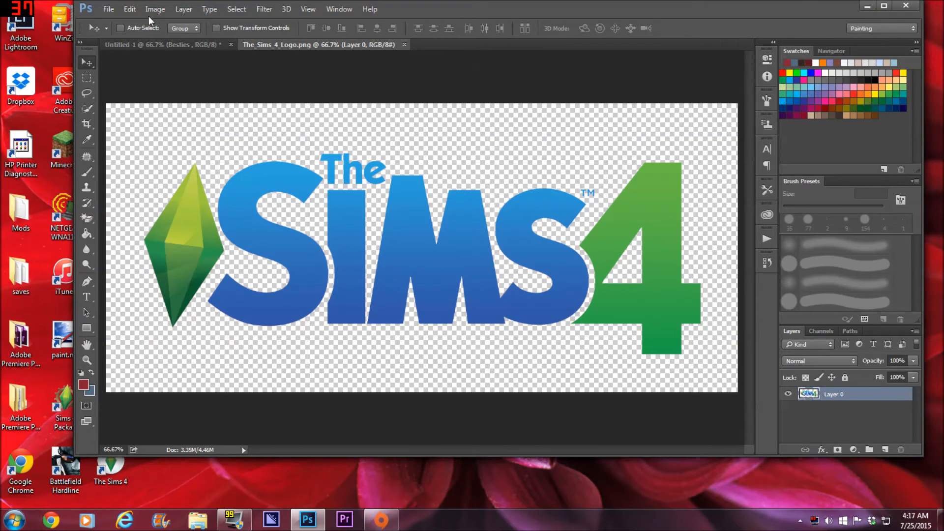
# Copy the Sims 4 logo into the Untitled-1 document as a new layer and close the logo file.
pyautogui.moveTo(324, 46); pyautogui.dragTo(576, 160)
pyautogui.moveTo(698, 352); pyautogui.dragTo(442, 241)
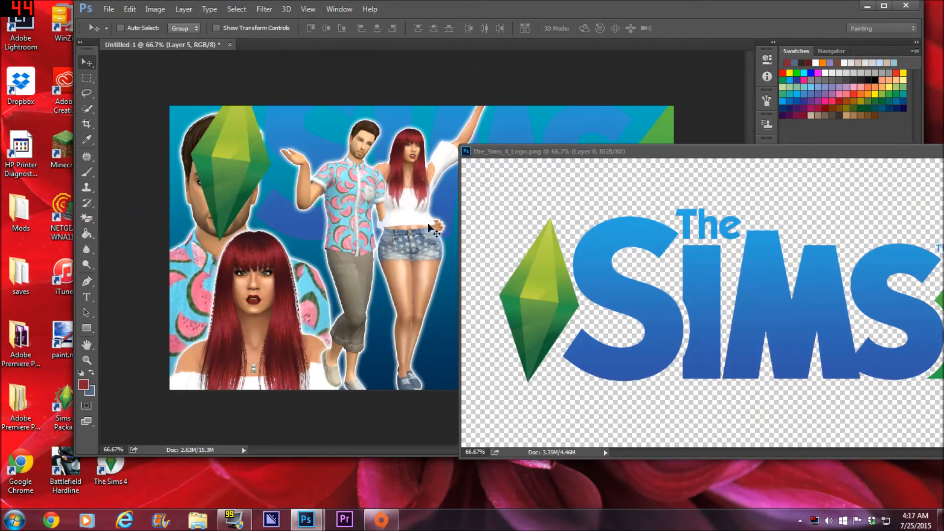
pyautogui.moveTo(865, 152); pyautogui.dragTo(644, 156)
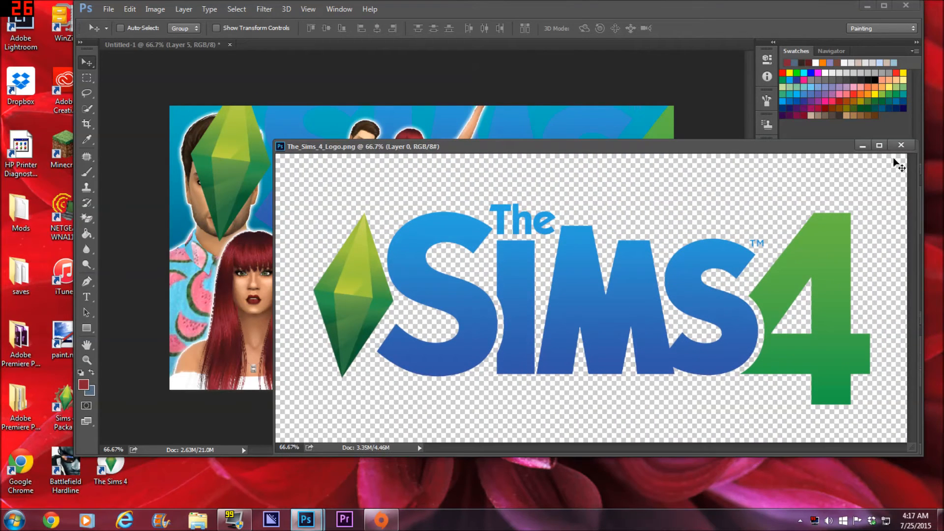
pyautogui.click(901, 151)
# Scale the Sims 4 logo to about 37.7% and place it beside the full-body couple at about X 993, Y 221 px.
pyautogui.moveTo(506, 186); pyautogui.dragTo(497, 251)
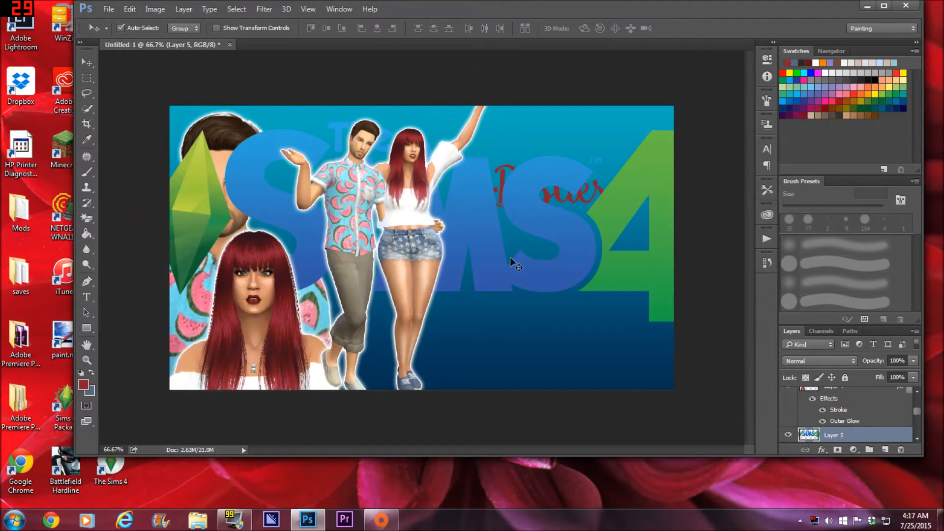
pyautogui.hotkey('ctrl', 't')
pyautogui.moveTo(709, 119); pyautogui.dragTo(361, 246)
pyautogui.moveTo(309, 271); pyautogui.dragTo(605, 191)
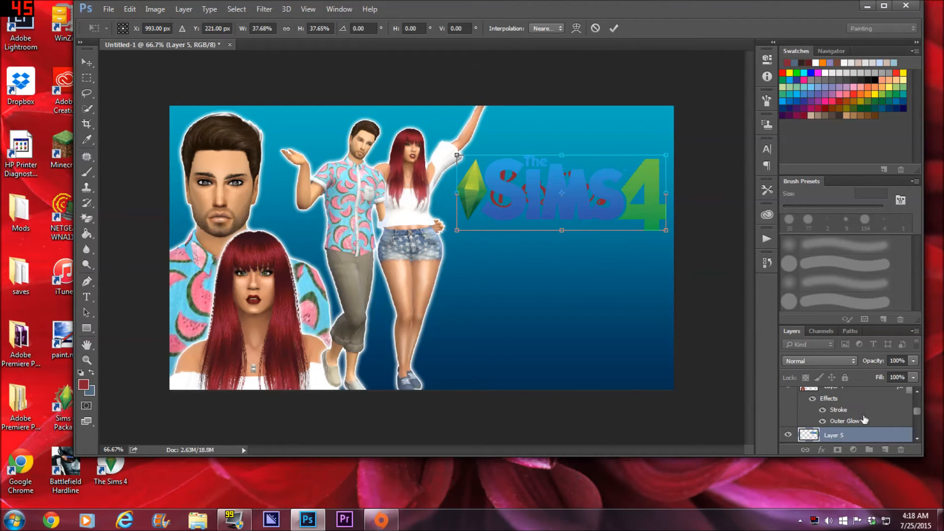
pyautogui.click(917, 391)
pyautogui.click(916, 391)
pyautogui.moveTo(916, 402); pyautogui.dragTo(916, 421)
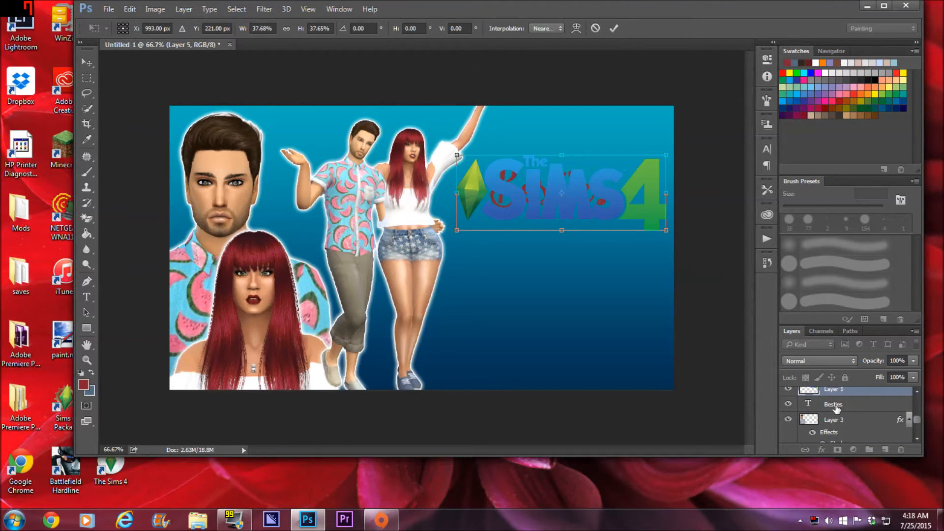
pyautogui.press('Return')
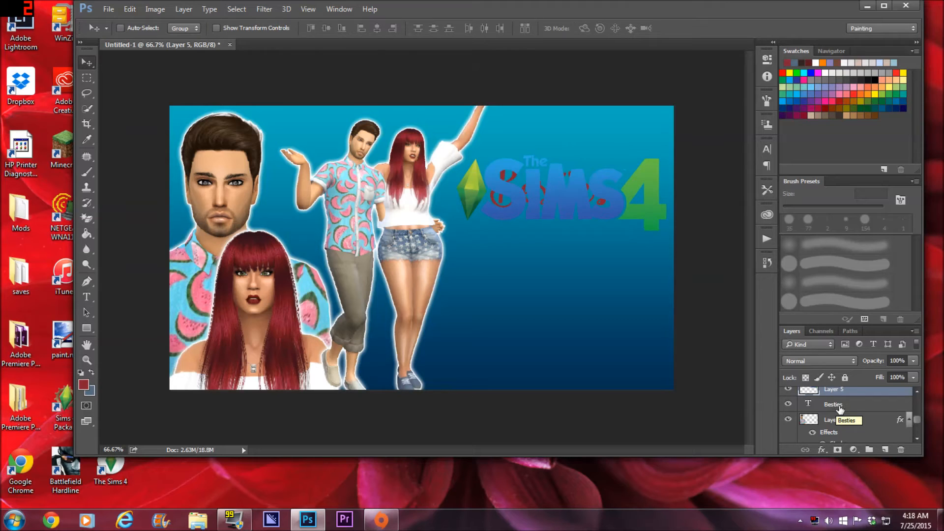
# Move the "Besties" text down so it sits centred below the Sims 4 logo with a small gap.
pyautogui.click(839, 406)
pyautogui.moveTo(590, 211); pyautogui.dragTo(615, 259)
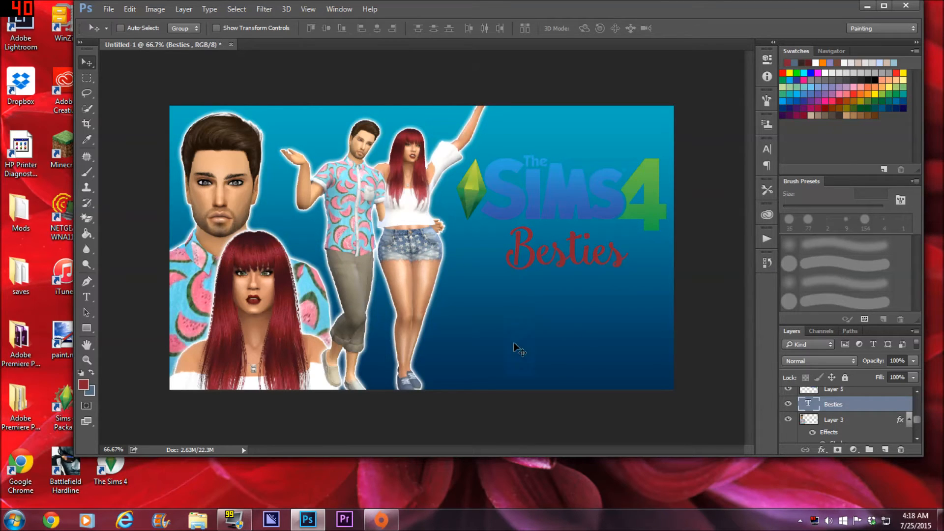
pyautogui.moveTo(568, 274); pyautogui.dragTo(569, 292)
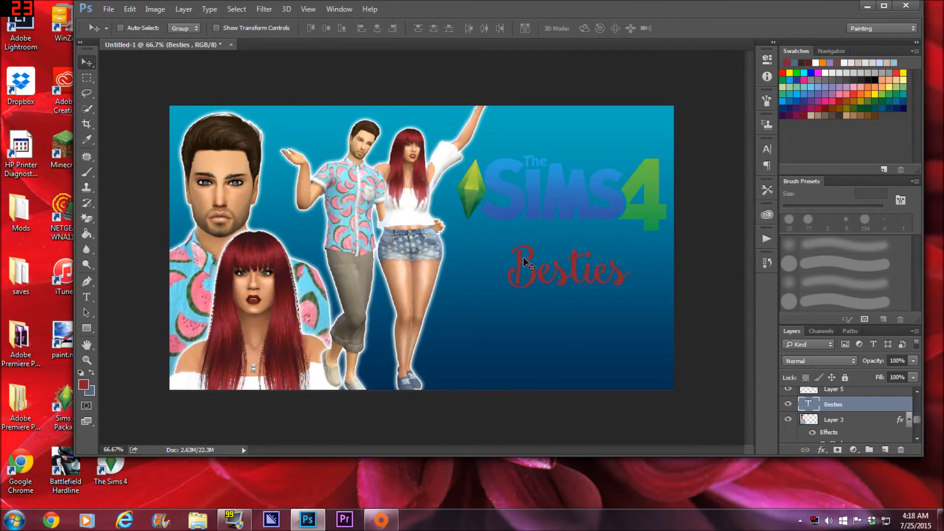
# Enlarge the "Besties" text to 48 pt and reposition it centred just below the Sims 4 logo.
pyautogui.click(87, 296)
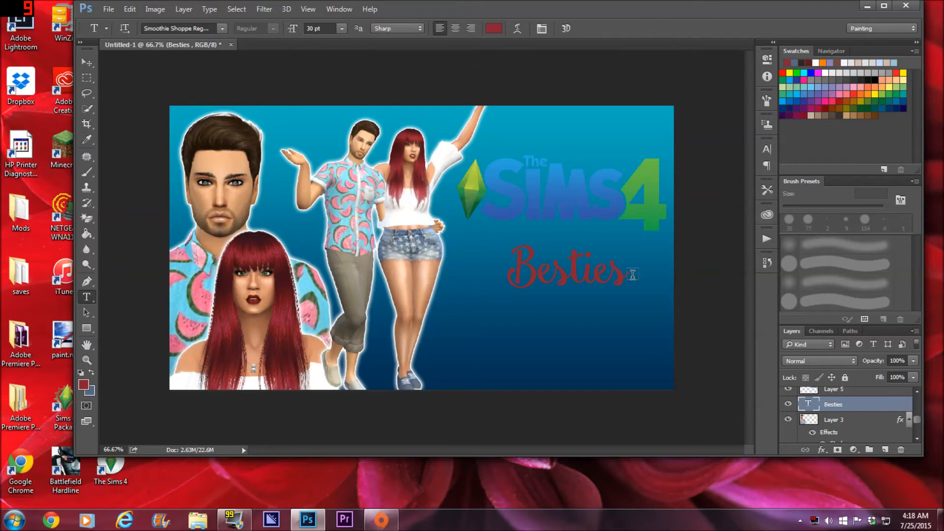
pyautogui.click(618, 278)
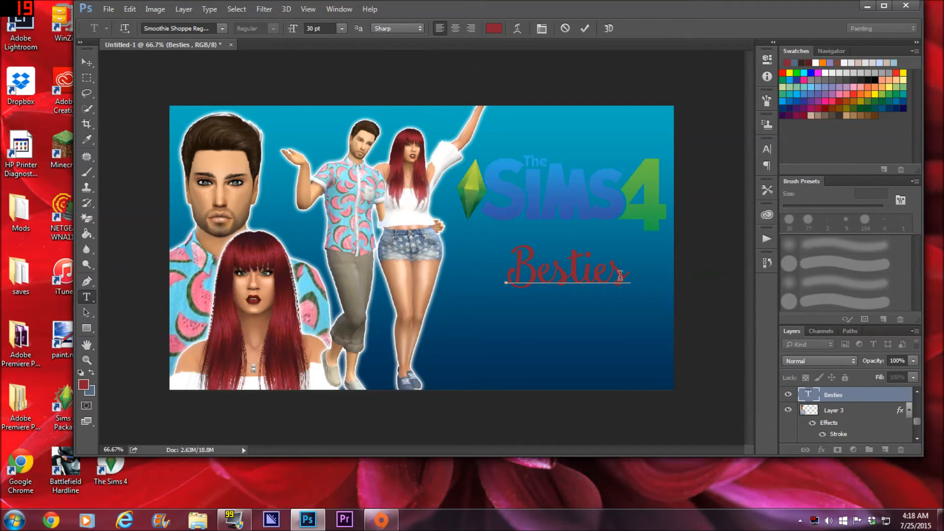
pyautogui.moveTo(623, 275); pyautogui.dragTo(507, 275)
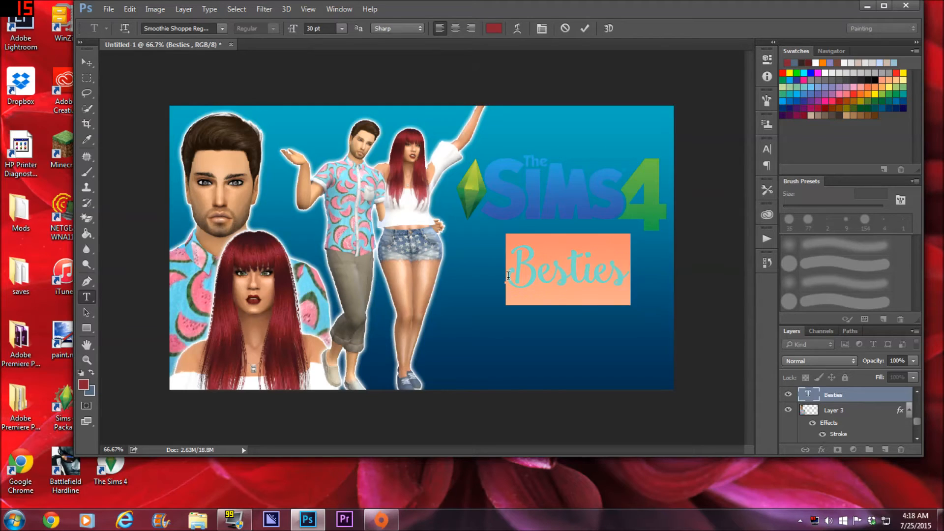
pyautogui.click(342, 30)
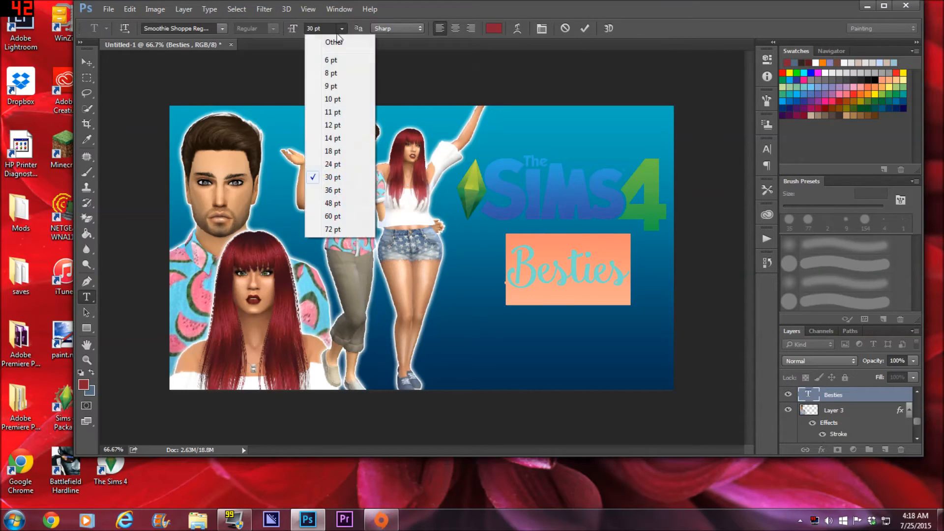
pyautogui.click(333, 216)
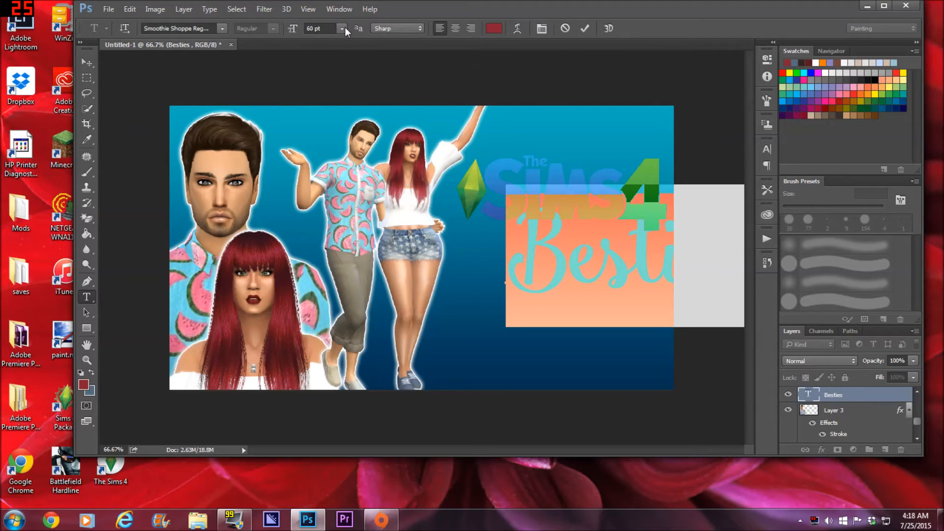
pyautogui.click(343, 29)
pyautogui.click(339, 202)
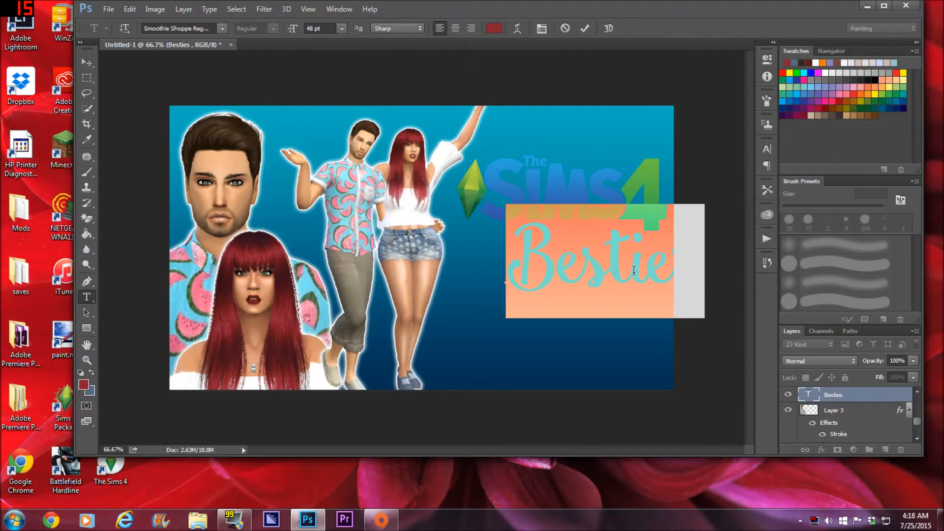
pyautogui.click(87, 63)
pyautogui.moveTo(594, 270); pyautogui.dragTo(547, 277)
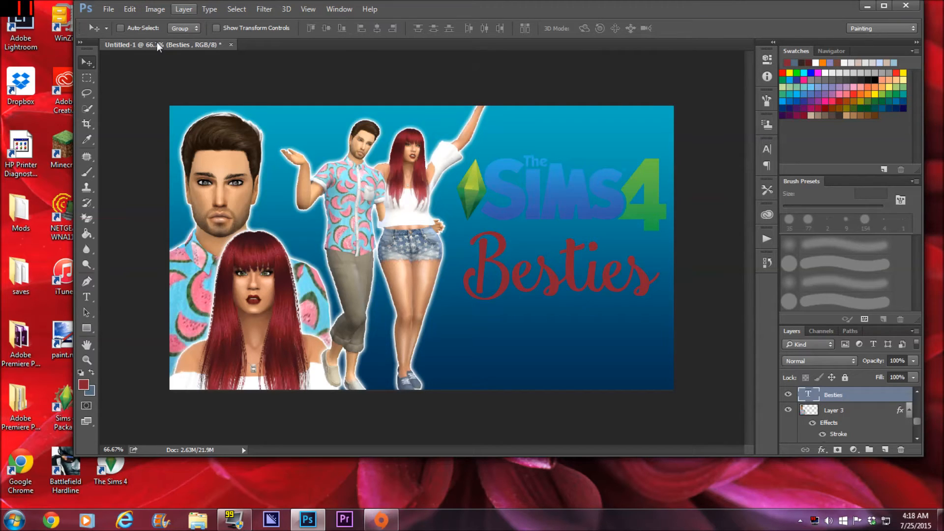
# Add a separate text layer reading "Part 1" at 48 pt and place it directly below the "Besties" text.
pyautogui.click(87, 297)
pyautogui.click(515, 337)
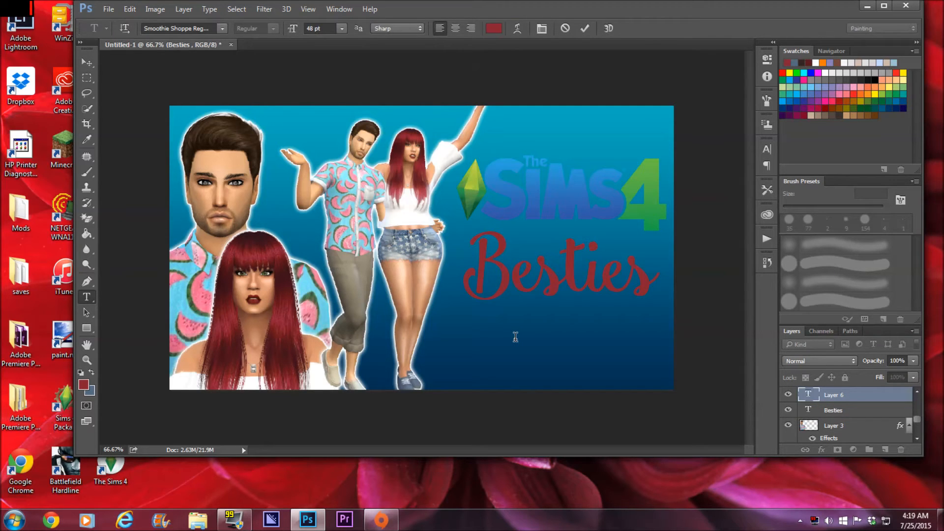
pyautogui.write('Pa')
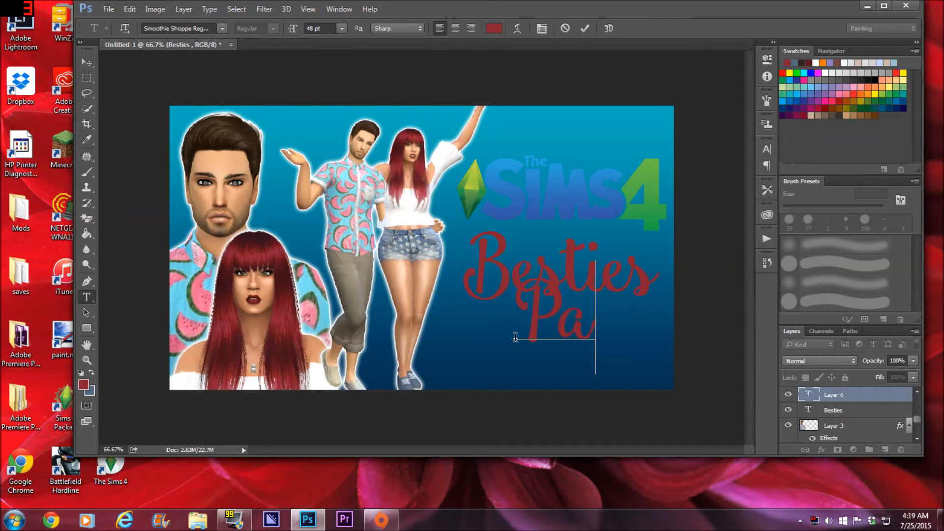
pyautogui.write('rty')
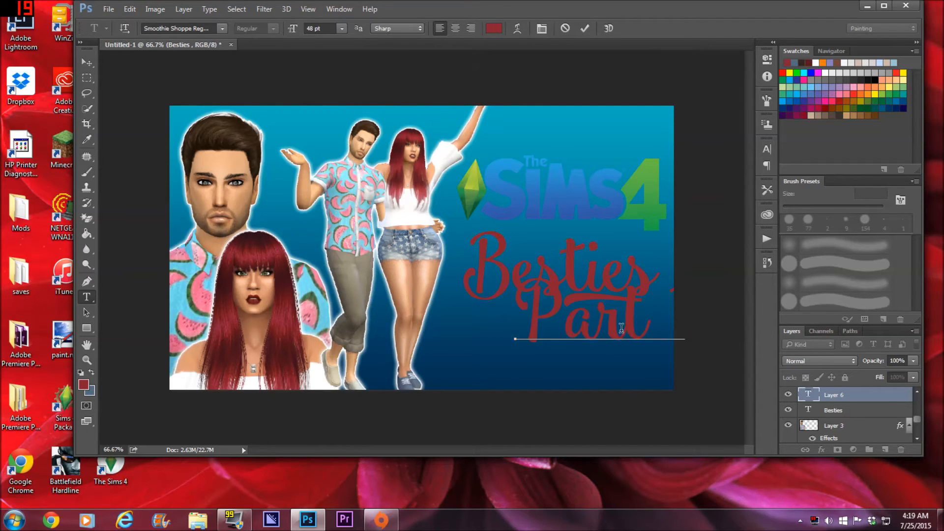
pyautogui.click(86, 62)
pyautogui.moveTo(589, 332); pyautogui.dragTo(546, 358)
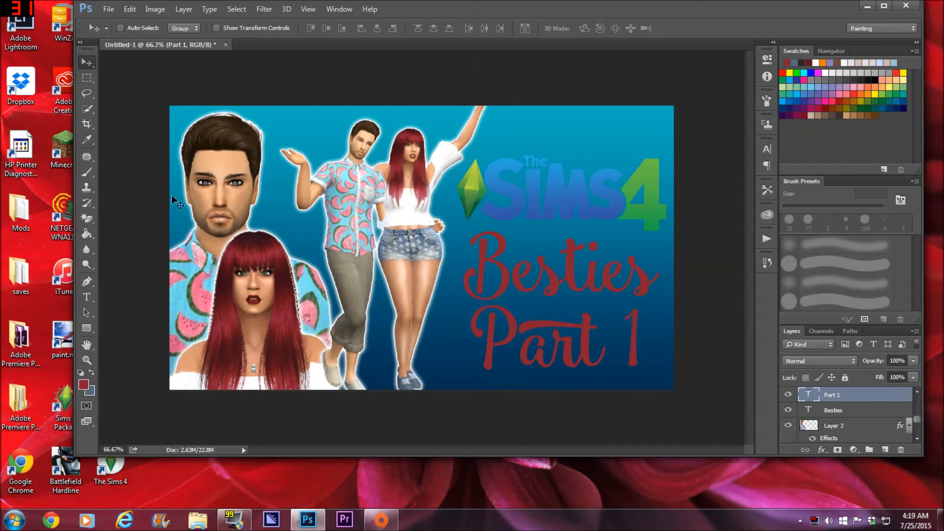
pyautogui.click(87, 297)
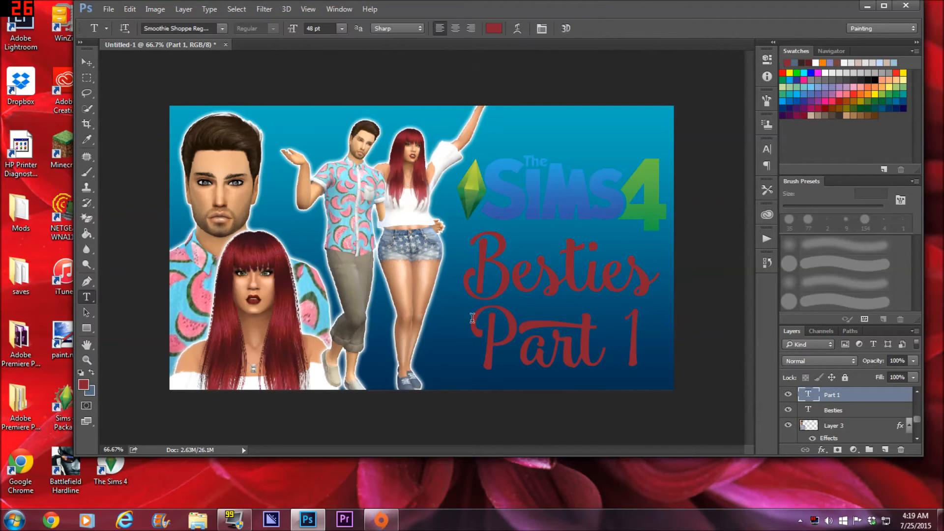
pyautogui.click(643, 339)
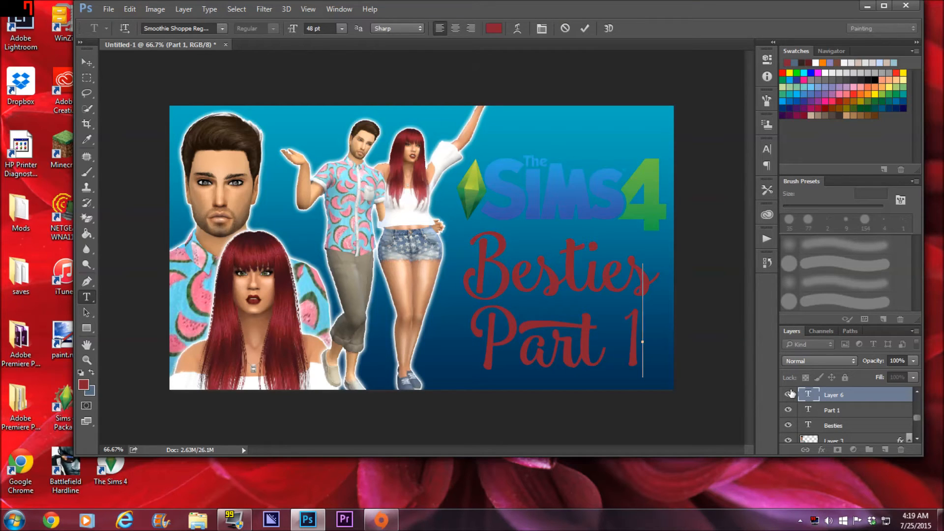
pyautogui.click(846, 402)
pyautogui.click(900, 449)
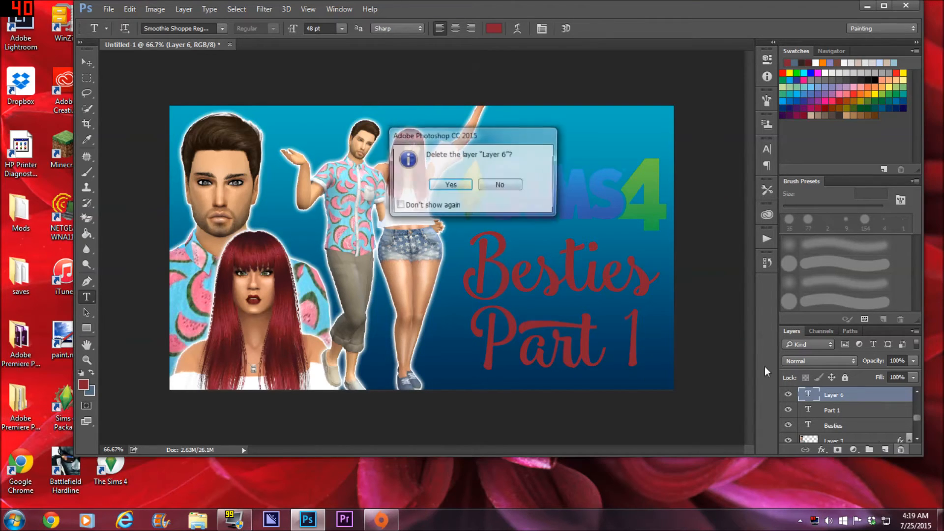
pyautogui.click(445, 186)
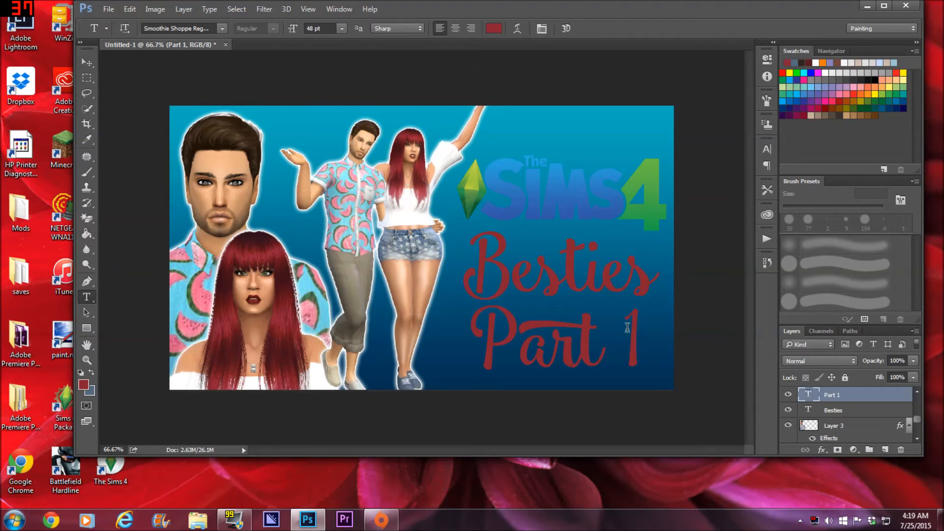
# Change the font of the whole "Part 1" text to Janda Manatee Solid.
pyautogui.moveTo(634, 338); pyautogui.dragTo(483, 341)
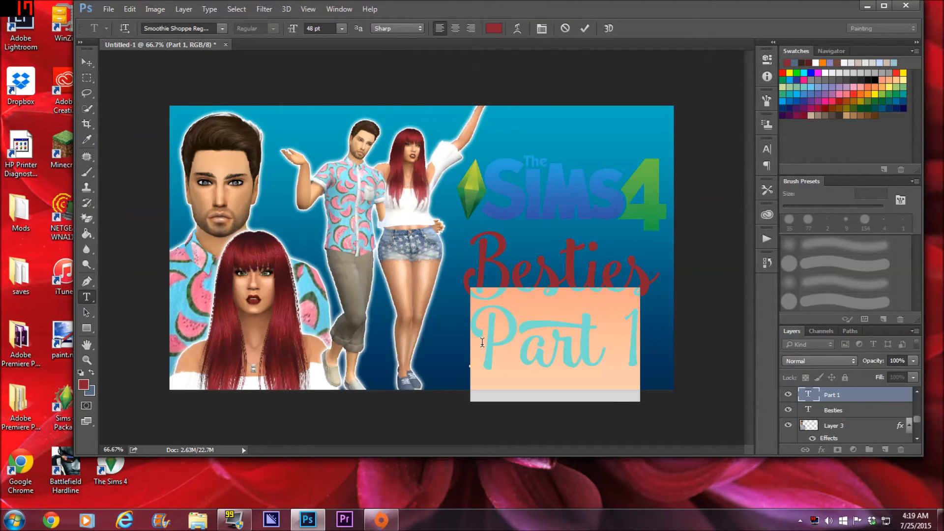
pyautogui.click(223, 28)
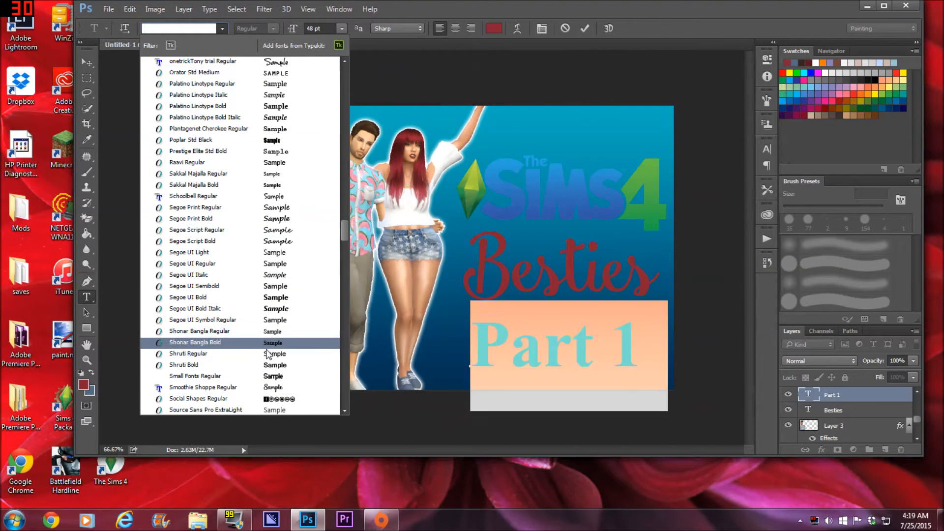
pyautogui.scroll(-10, 344, 246)
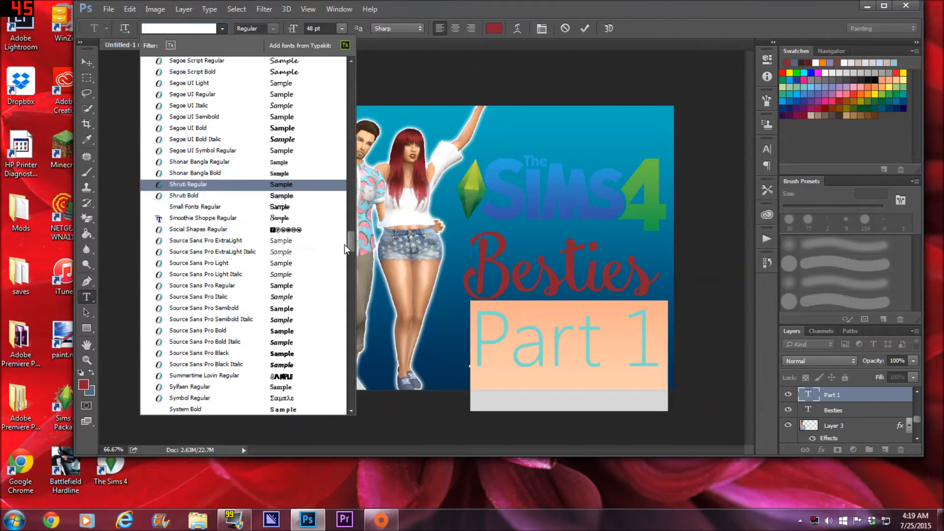
pyautogui.press('Down')
pyautogui.press('Down')
pyautogui.press('Down')
pyautogui.scroll(-2, 344, 262)
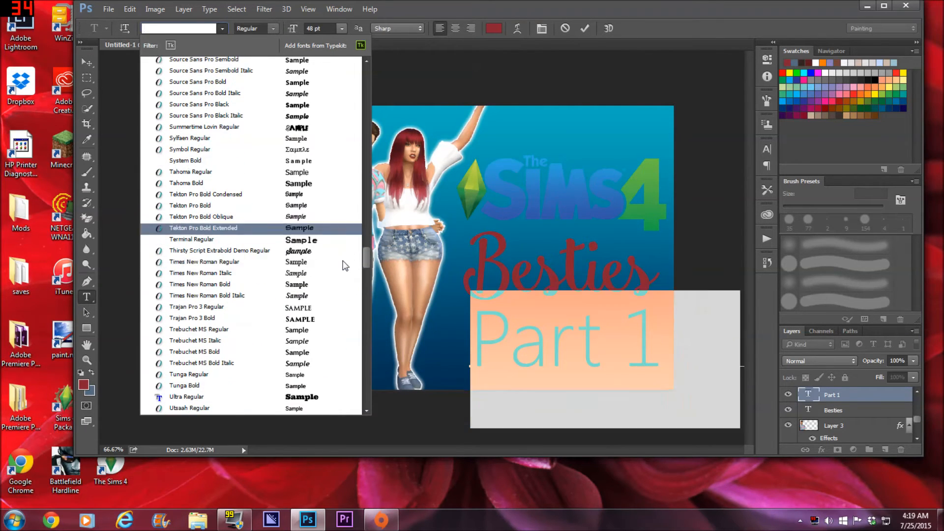
pyautogui.scroll(1, 342, 266)
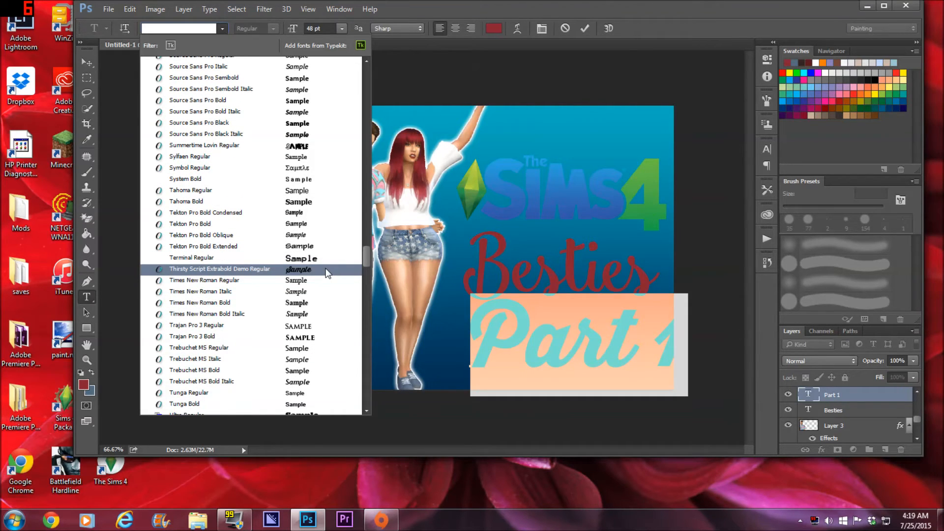
pyautogui.moveTo(366, 258); pyautogui.dragTo(367, 278)
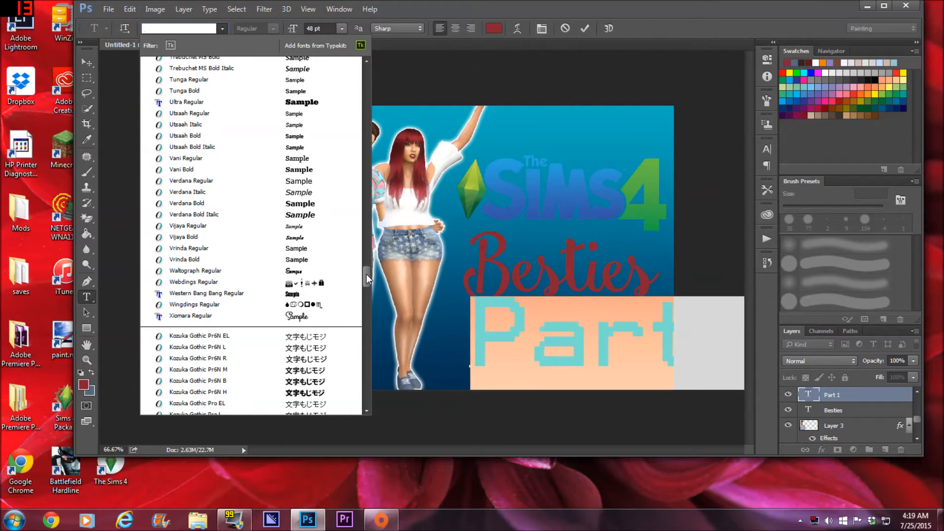
pyautogui.moveTo(368, 285); pyautogui.dragTo(368, 185)
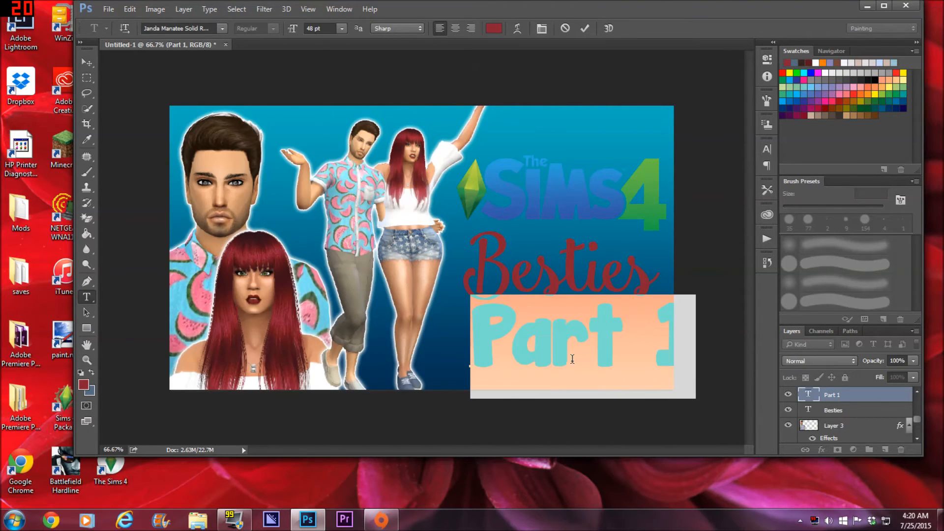
# Reduce the "Part 1" text to 24 pt and centre it below the "Besties" text.
pyautogui.click(343, 30)
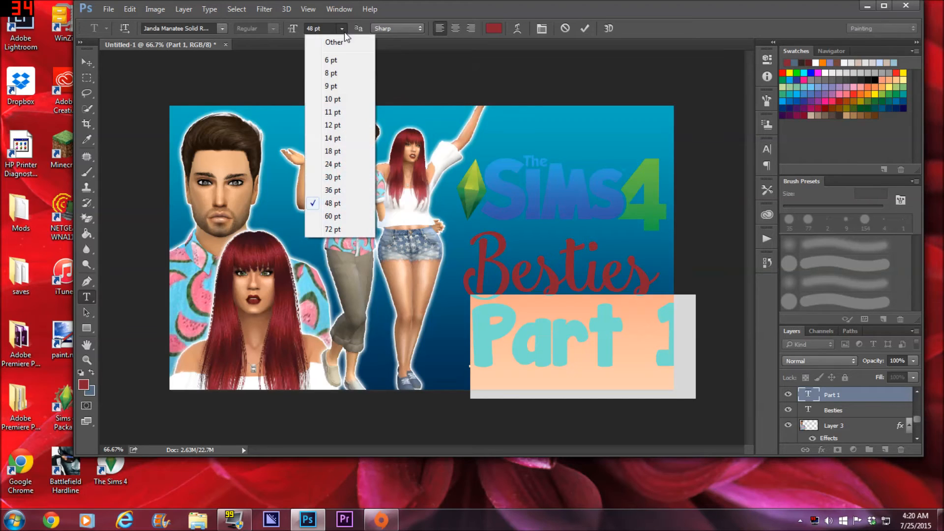
pyautogui.click(333, 178)
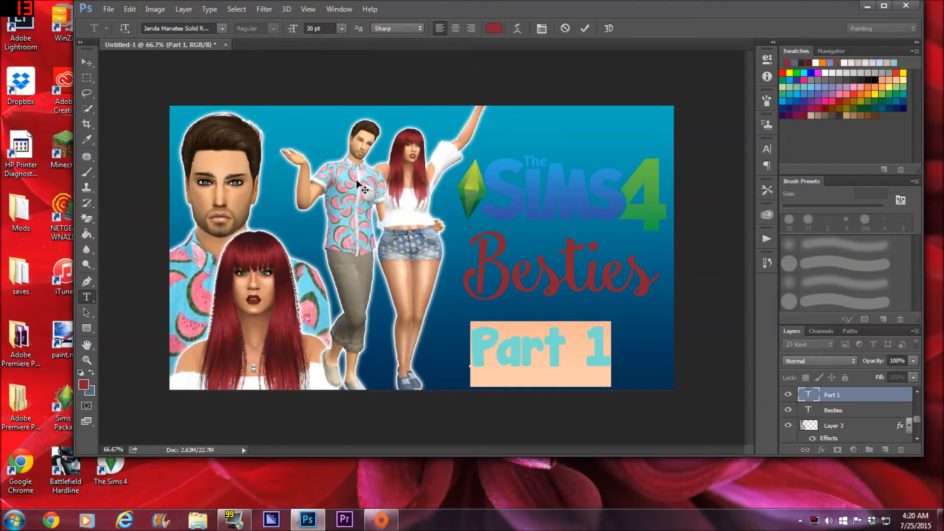
pyautogui.click(341, 31)
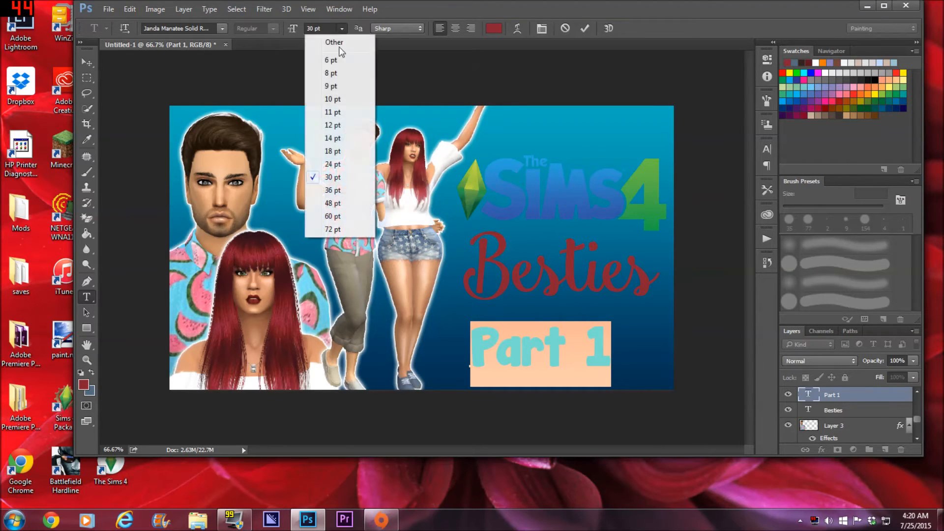
pyautogui.click(333, 164)
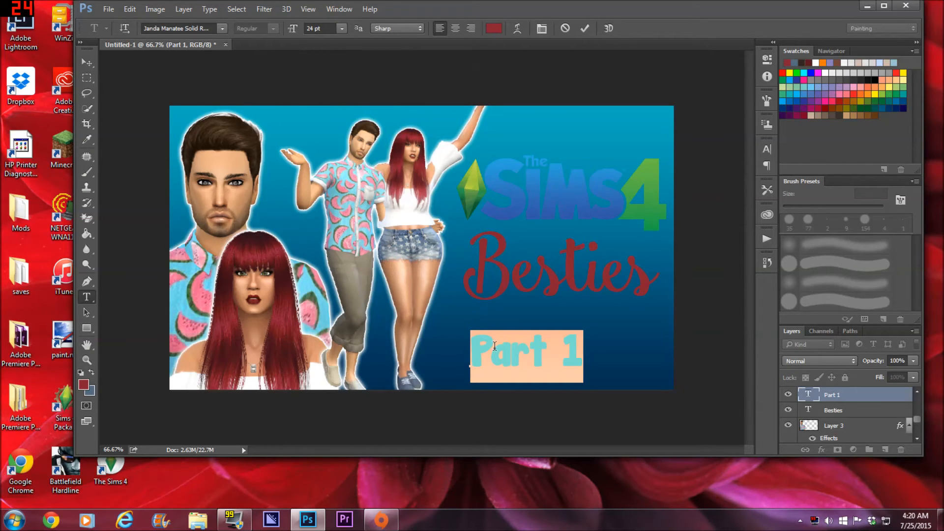
pyautogui.click(81, 62)
pyautogui.moveTo(525, 360); pyautogui.dragTo(560, 347)
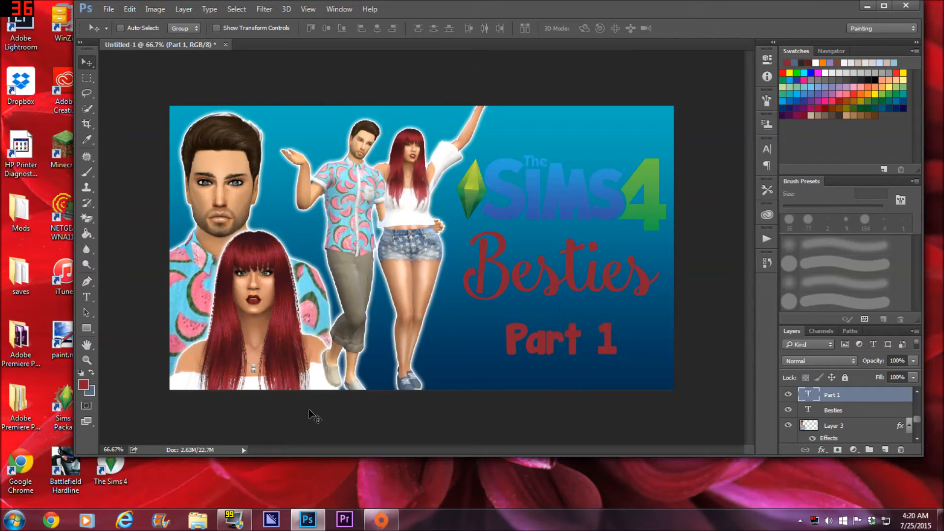
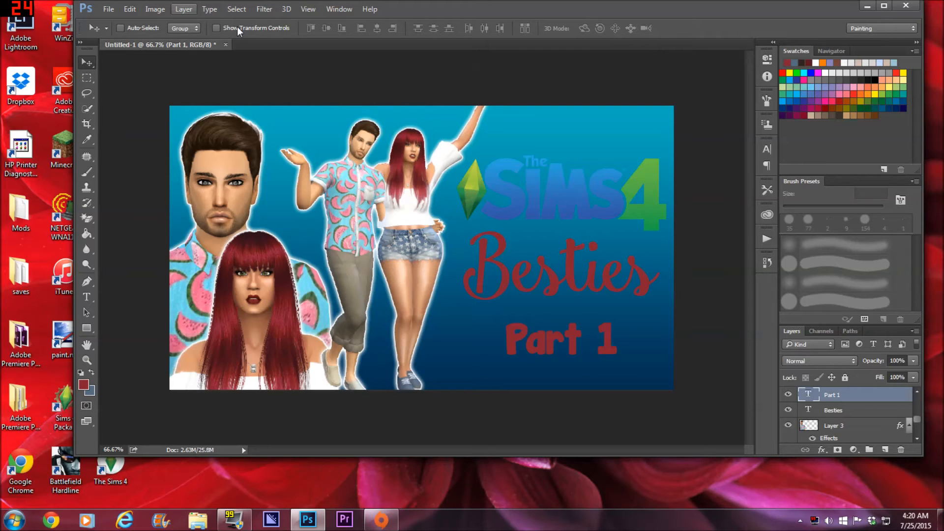
# Add a Color Overlay effect to the "Part 1" text layer.
pyautogui.click(184, 9)
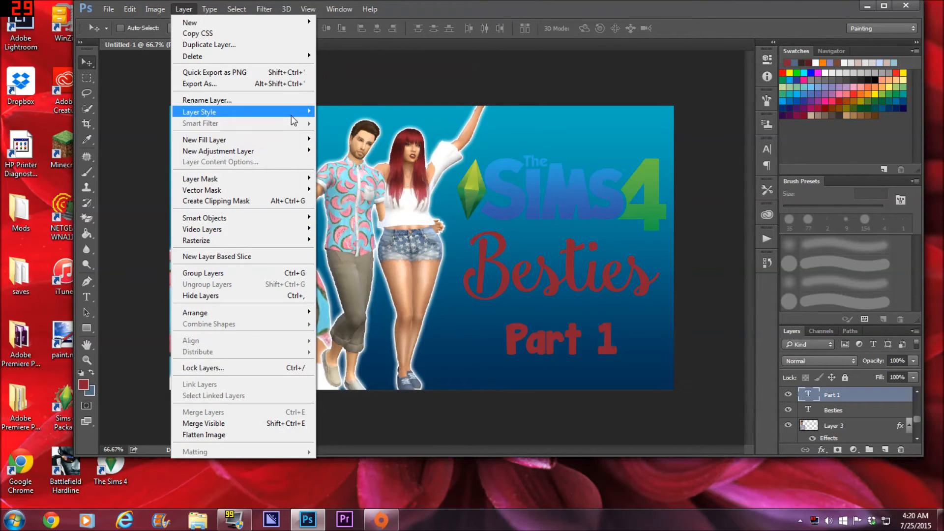
pyautogui.moveTo(291, 115)
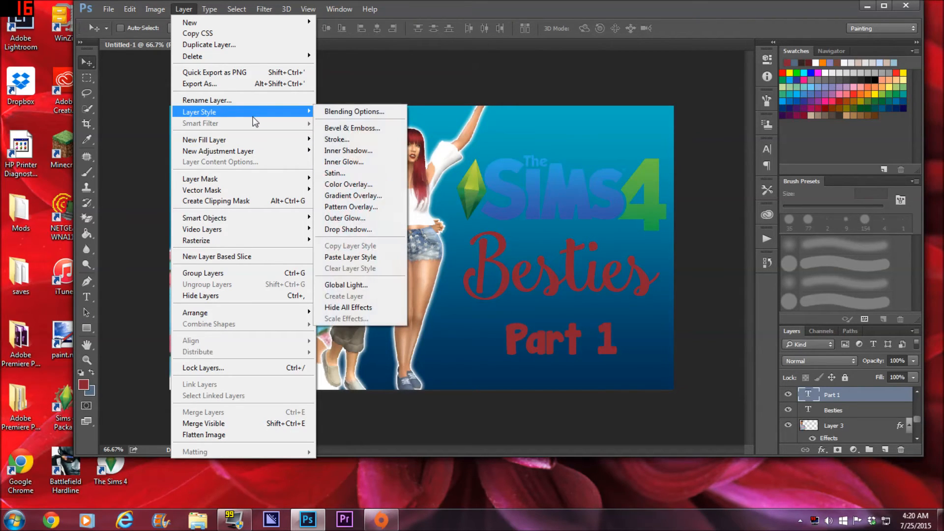
pyautogui.click(364, 190)
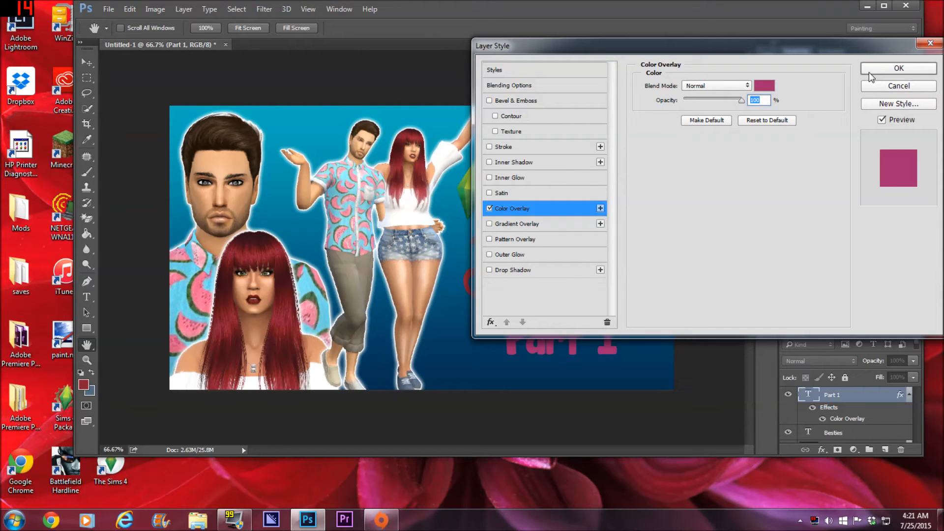
# Set the overlay colour to green #379c47, starting from a green sampled from the watermelon shirt and making it more vivid.
pyautogui.click(764, 85)
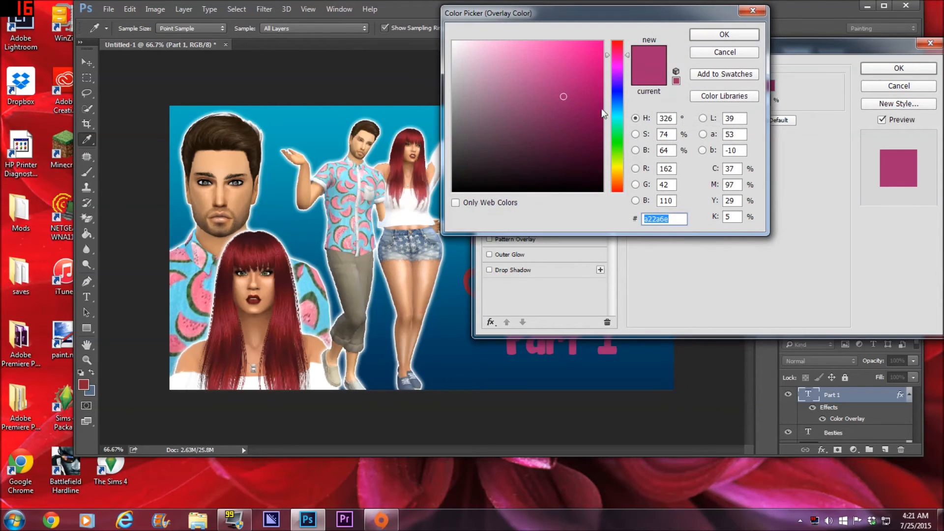
pyautogui.click(343, 222)
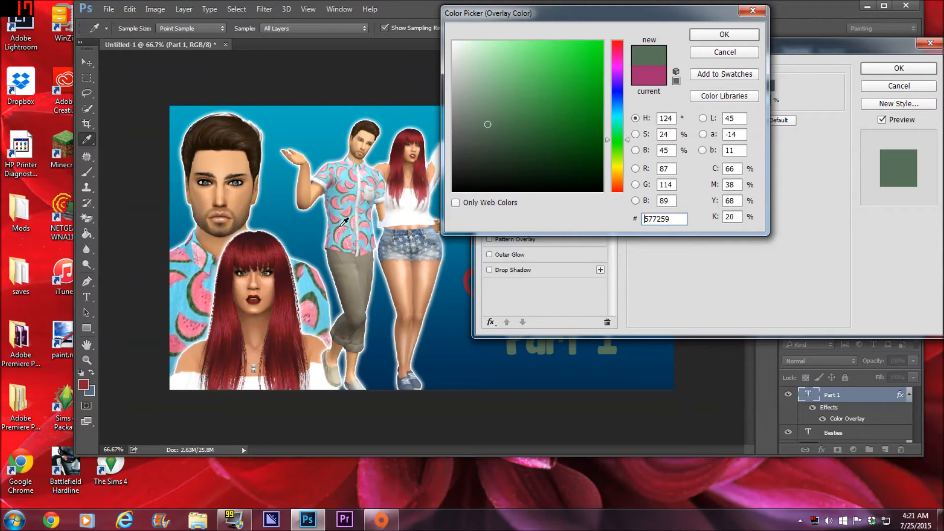
pyautogui.click(316, 292)
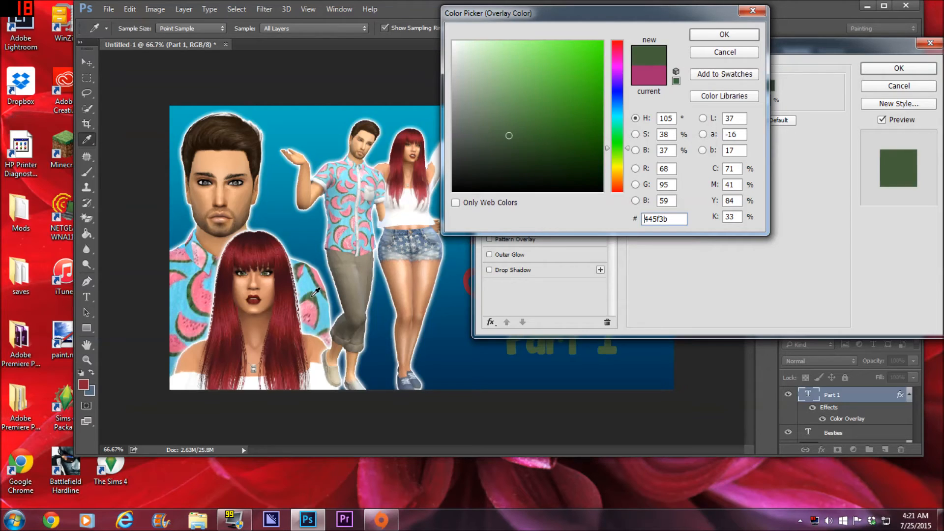
pyautogui.click(319, 291)
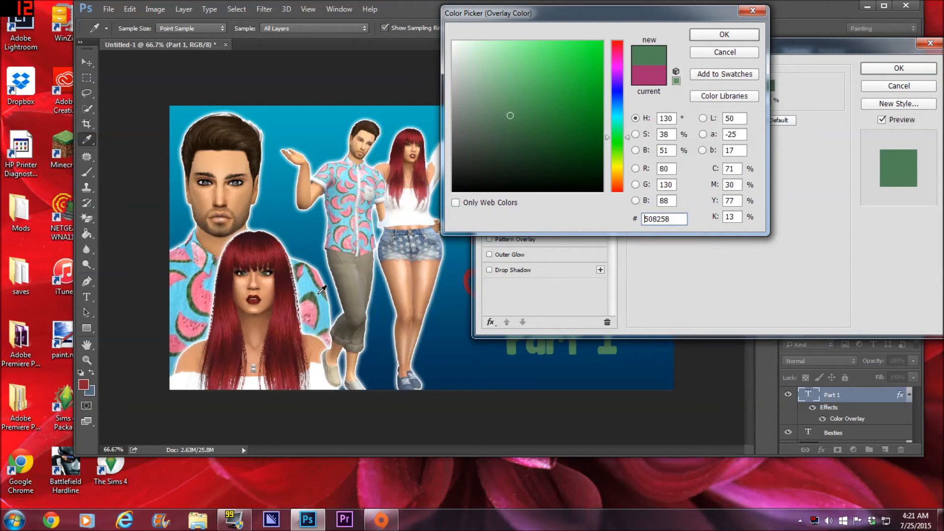
pyautogui.moveTo(511, 116)
pyautogui.mouseDown()
pyautogui.moveTo(534, 114)
pyautogui.moveTo(522, 99)
pyautogui.moveTo(516, 105)
pyautogui.moveTo(532, 114)
pyautogui.moveTo(554, 108)
pyautogui.moveTo(550, 99)
pyautogui.mouseUp()
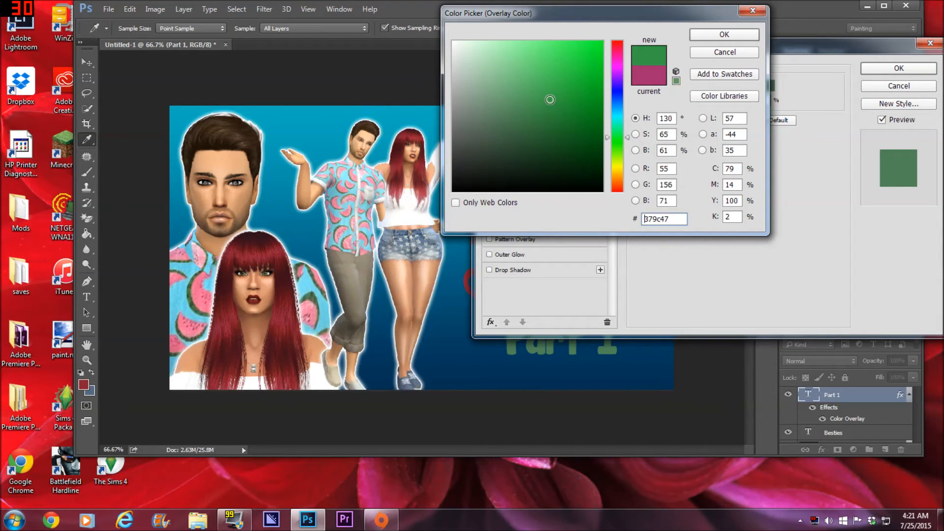
pyautogui.click(730, 37)
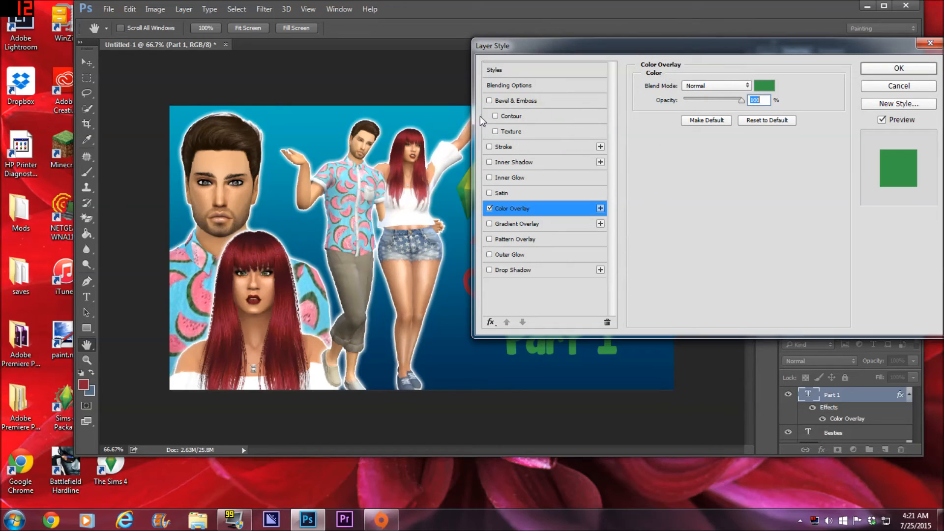
# Set the "Part 1" overlay colour to green #1da44a, sampled from the base of the 4 in the Sims 4 logo.
pyautogui.moveTo(692, 48); pyautogui.dragTo(528, 408)
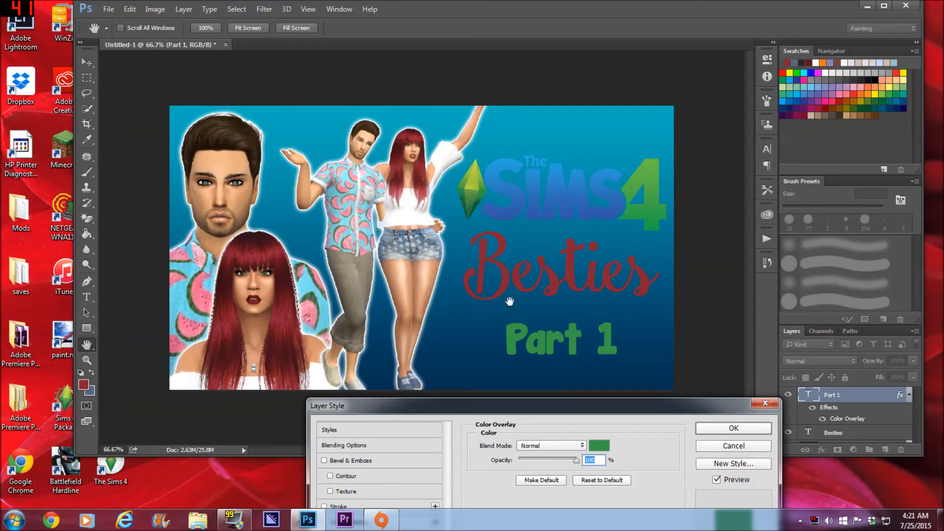
pyautogui.click(597, 447)
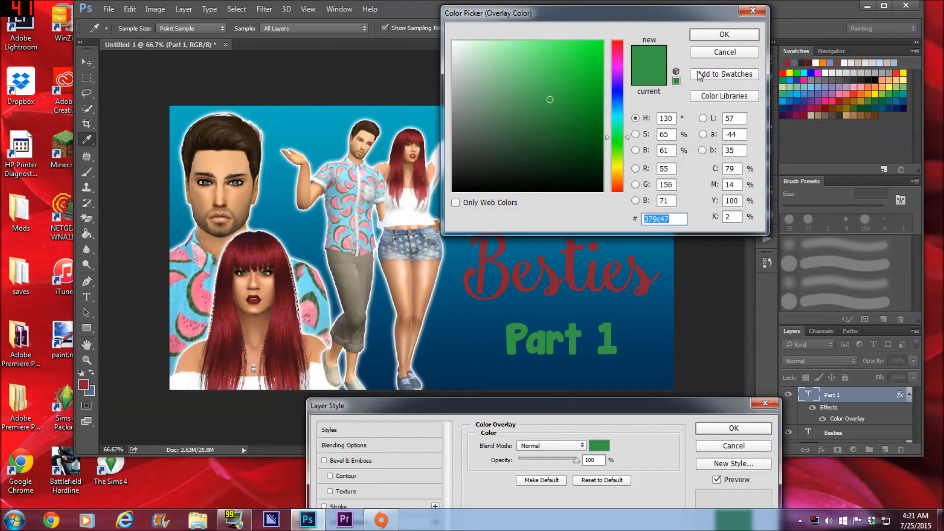
pyautogui.moveTo(707, 15); pyautogui.dragTo(425, 23)
pyautogui.click(643, 174)
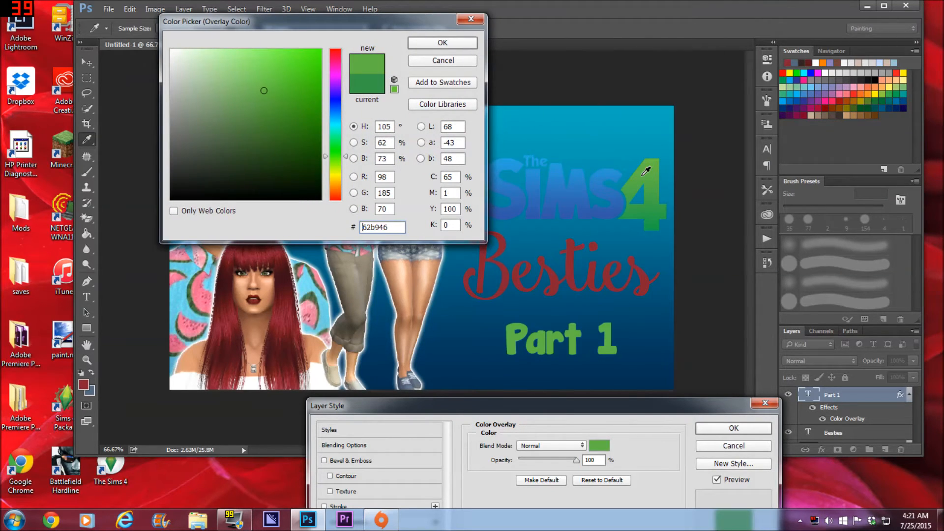
pyautogui.click(655, 224)
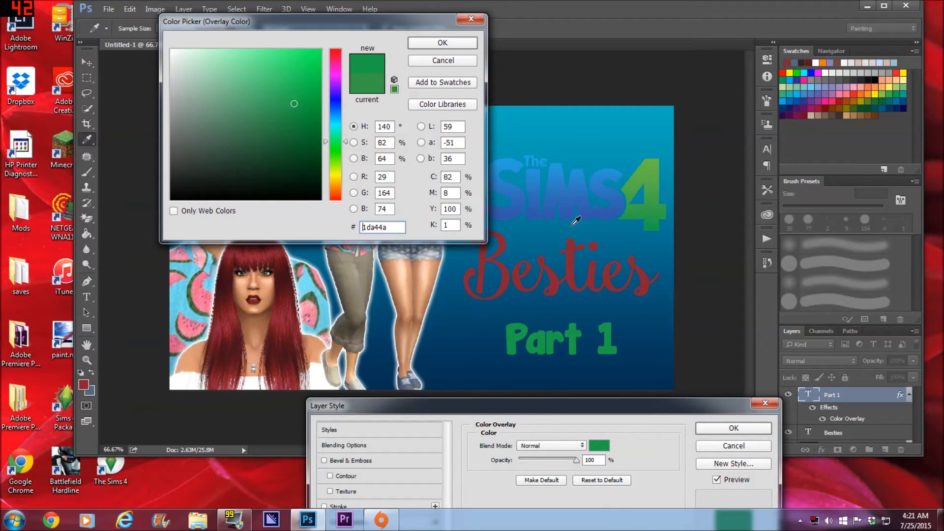
pyautogui.click(442, 44)
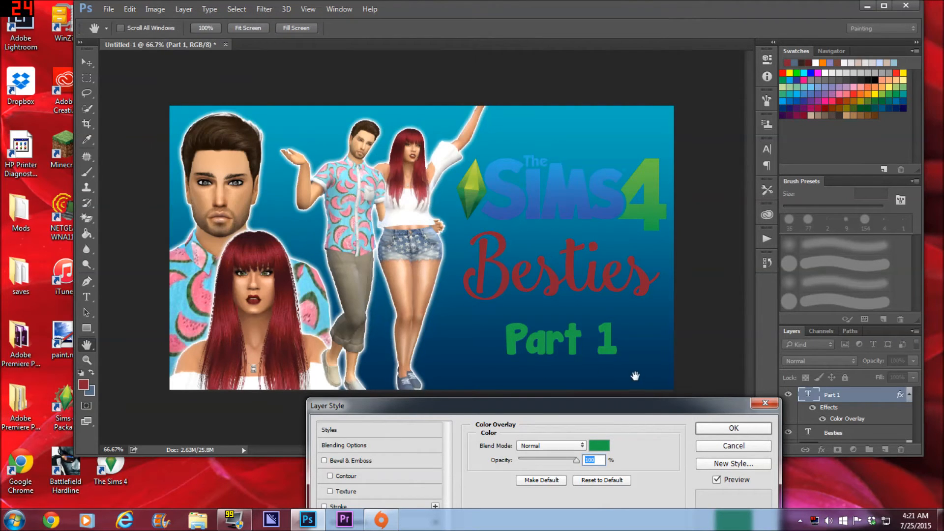
# Add a stroke to the "Part 1" text in dark red #892130, sampled from the "Besties" lettering.
pyautogui.moveTo(651, 410); pyautogui.dragTo(801, 129)
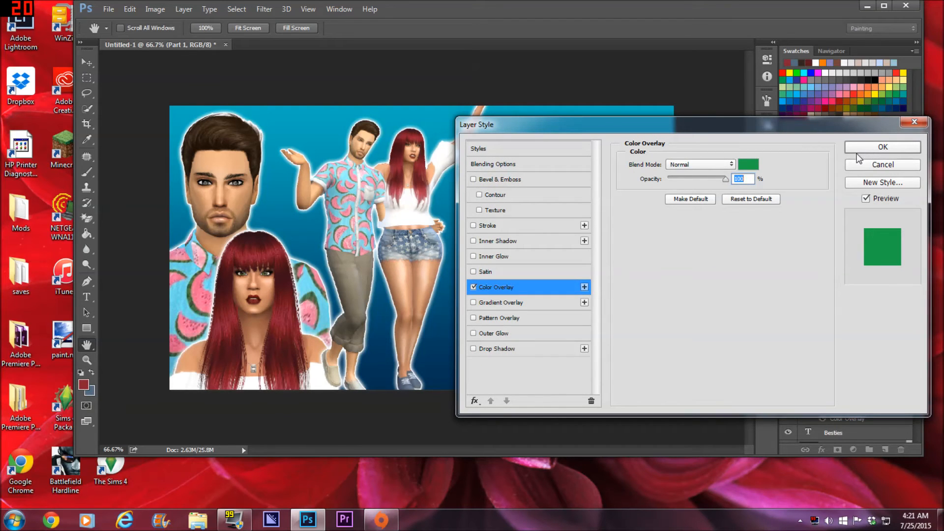
pyautogui.moveTo(870, 123); pyautogui.dragTo(681, 391)
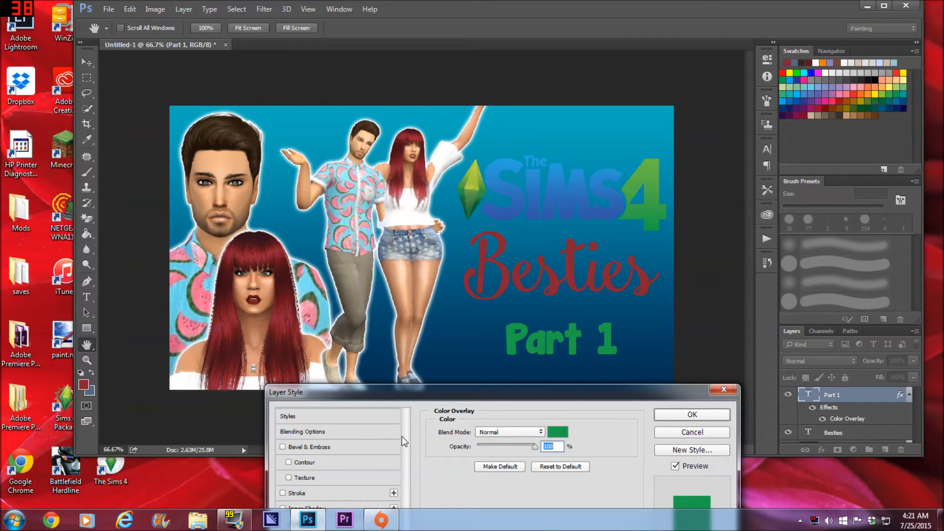
pyautogui.click(283, 493)
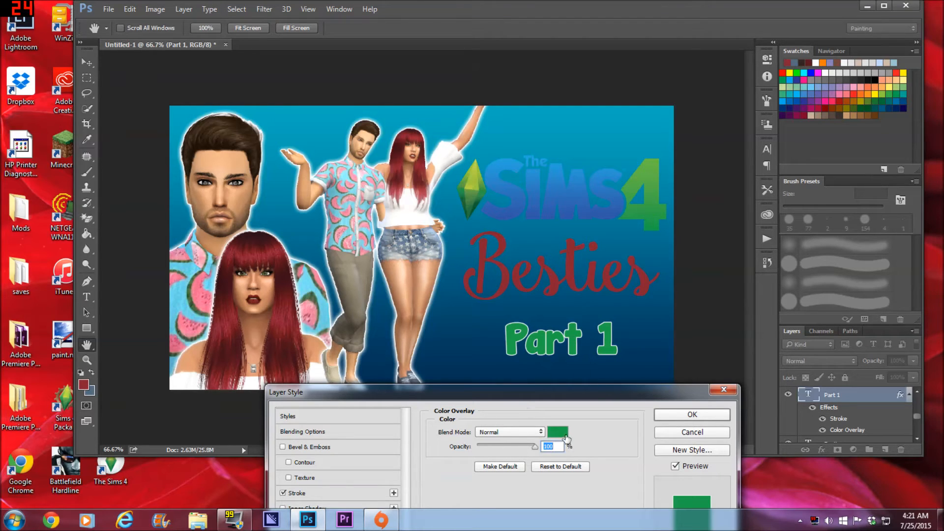
pyautogui.click(297, 493)
pyautogui.moveTo(545, 400)
pyautogui.mouseDown()
pyautogui.moveTo(541, 382)
pyautogui.moveTo(583, 360)
pyautogui.mouseUp()
pyautogui.click(464, 496)
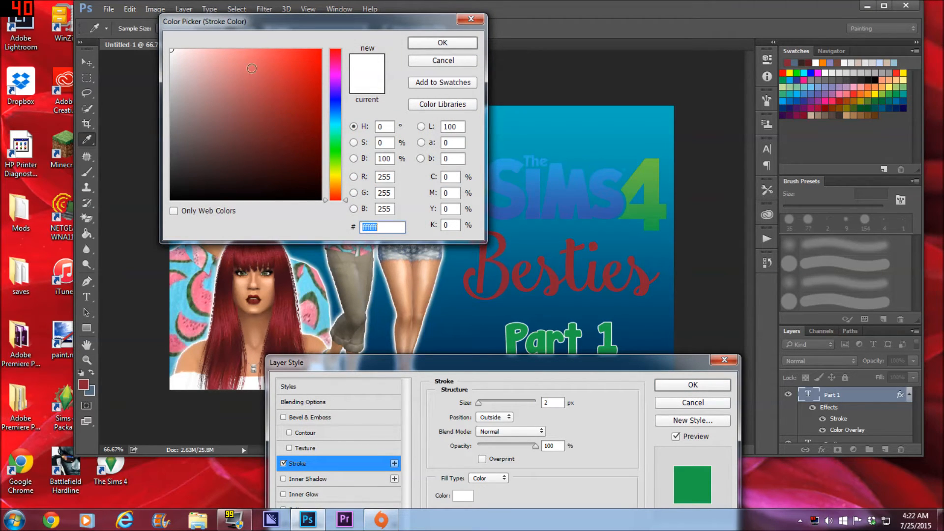
pyautogui.click(569, 217)
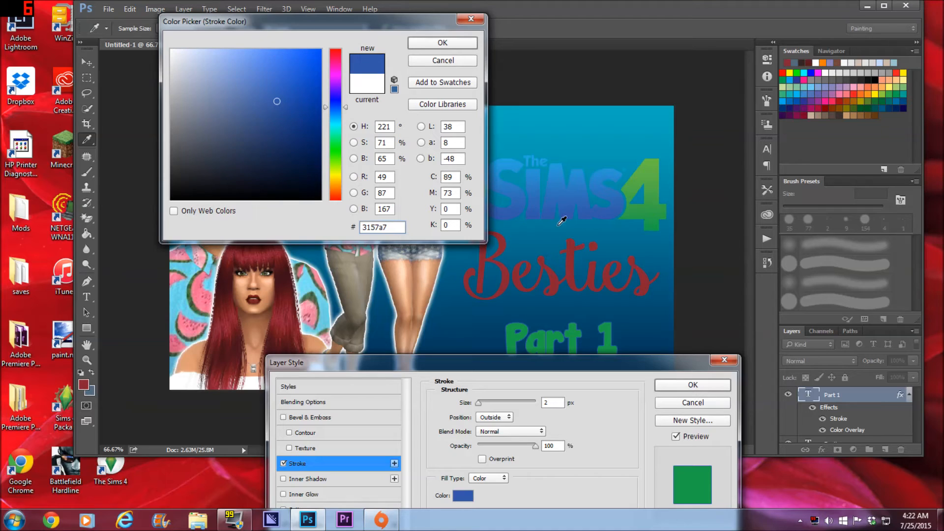
pyautogui.click(560, 279)
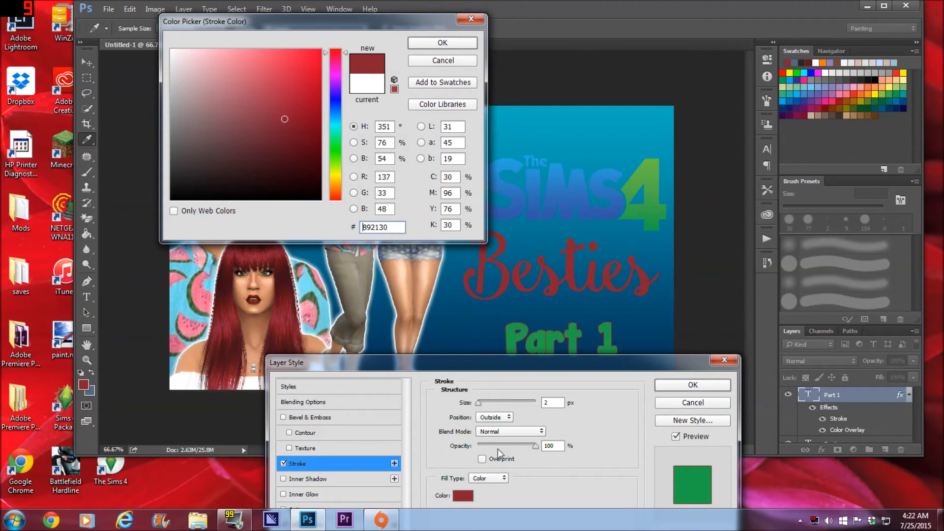
pyautogui.click(436, 45)
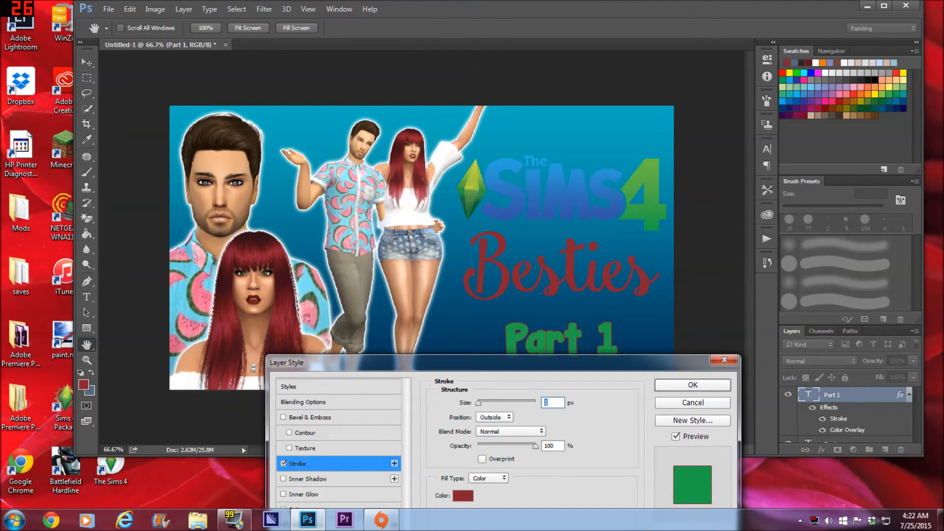
# Set the stroke size to 5 px, apply the effects and rasterize the layer style of "Part 1".
pyautogui.write('5')
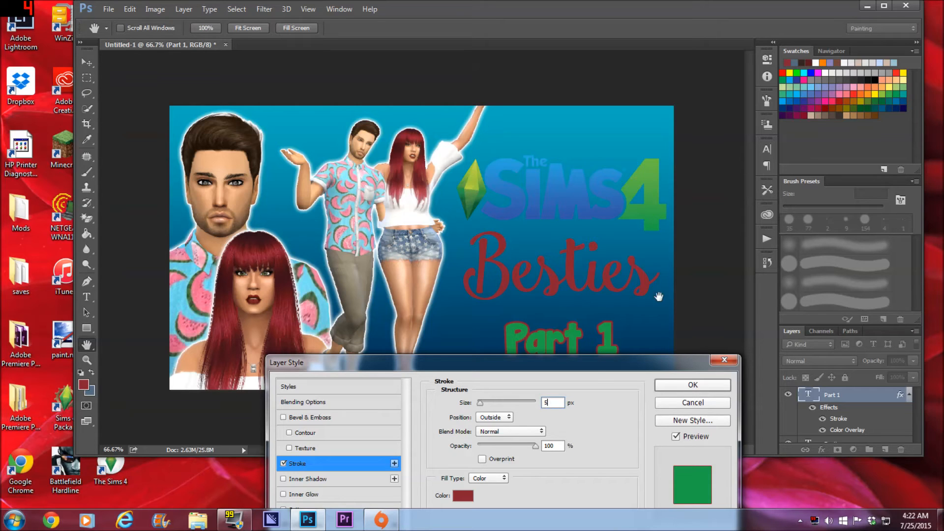
pyautogui.click(676, 390)
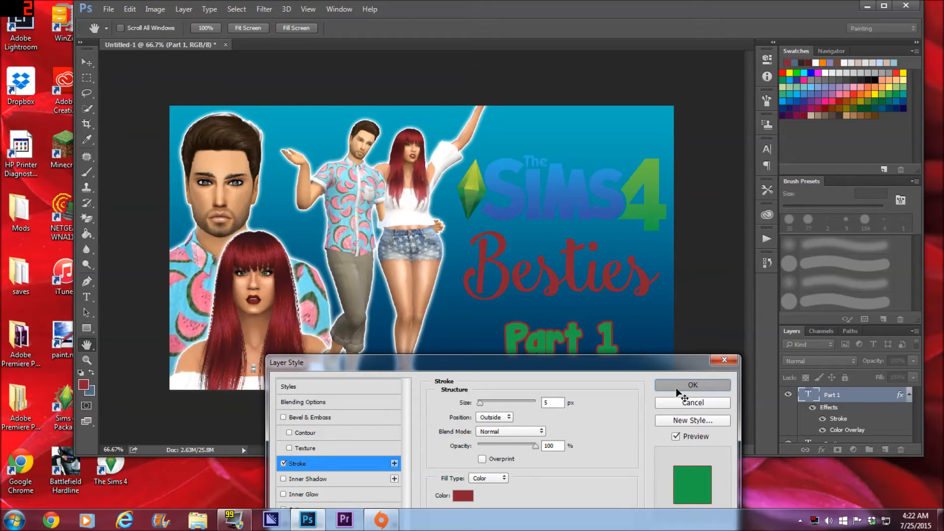
pyautogui.click(676, 388)
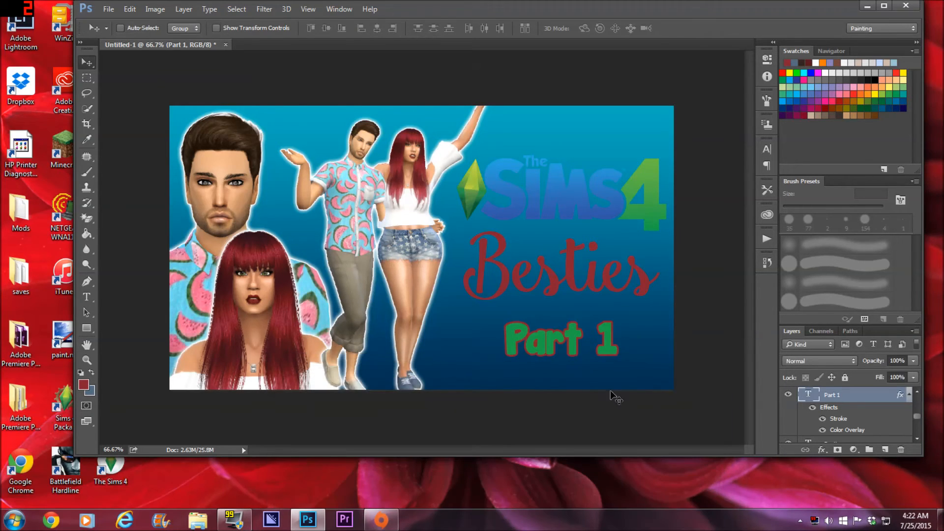
pyautogui.rightClick(849, 400)
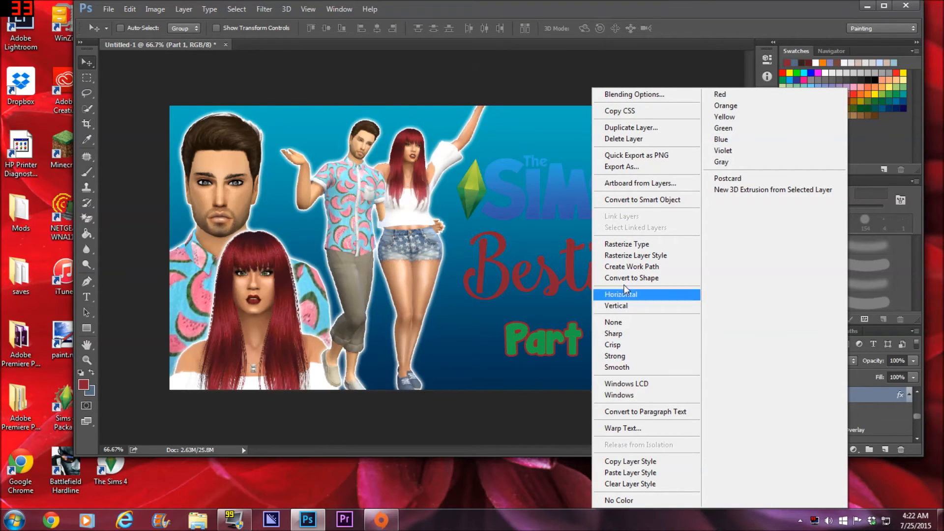
pyautogui.click(642, 257)
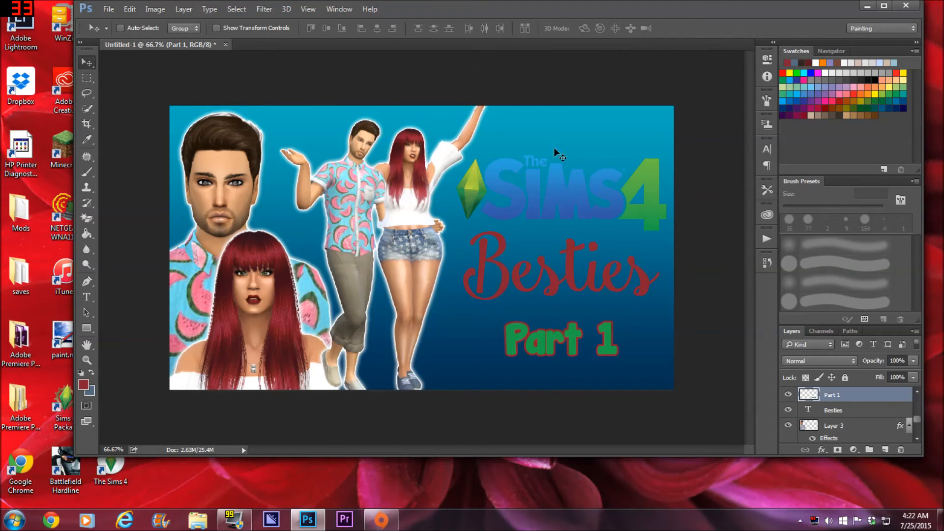
# Add a second, white stroke of 2 px around the rasterized "Part 1" lettering.
pyautogui.click(181, 11)
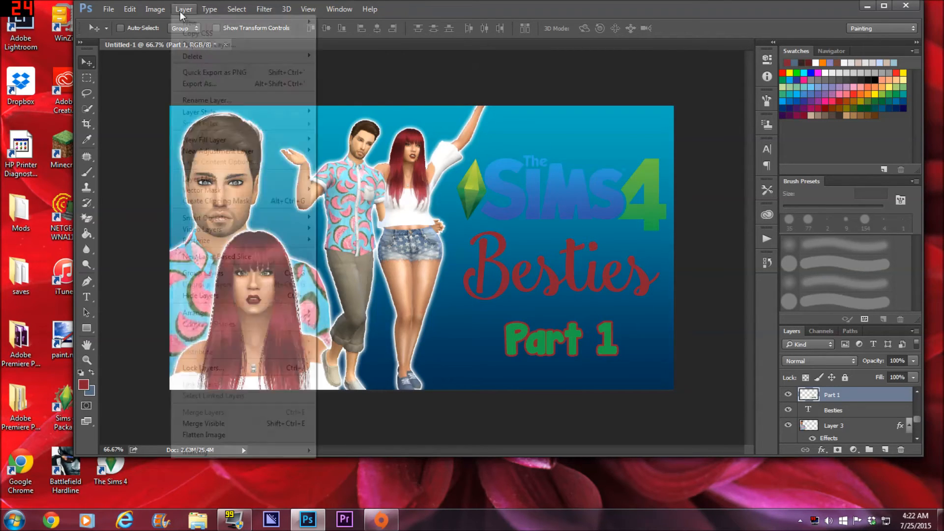
pyautogui.moveTo(235, 114)
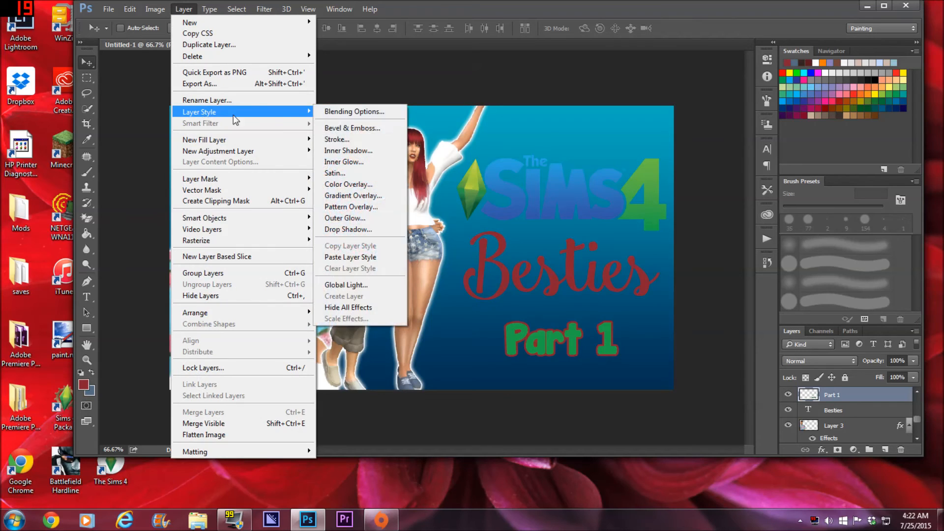
pyautogui.click(338, 140)
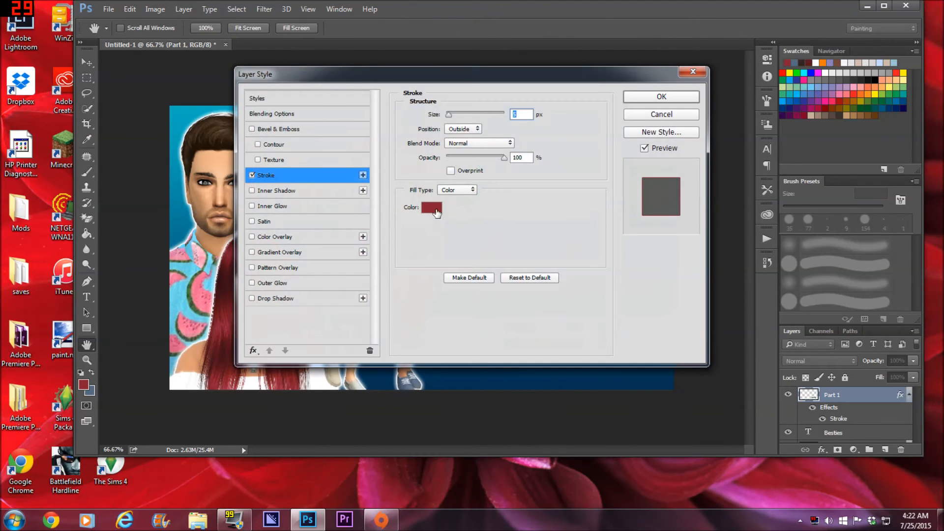
pyautogui.click(436, 212)
pyautogui.click(234, 101)
pyautogui.moveTo(212, 89); pyautogui.dragTo(147, 51)
pyautogui.click(428, 50)
pyautogui.write('2')
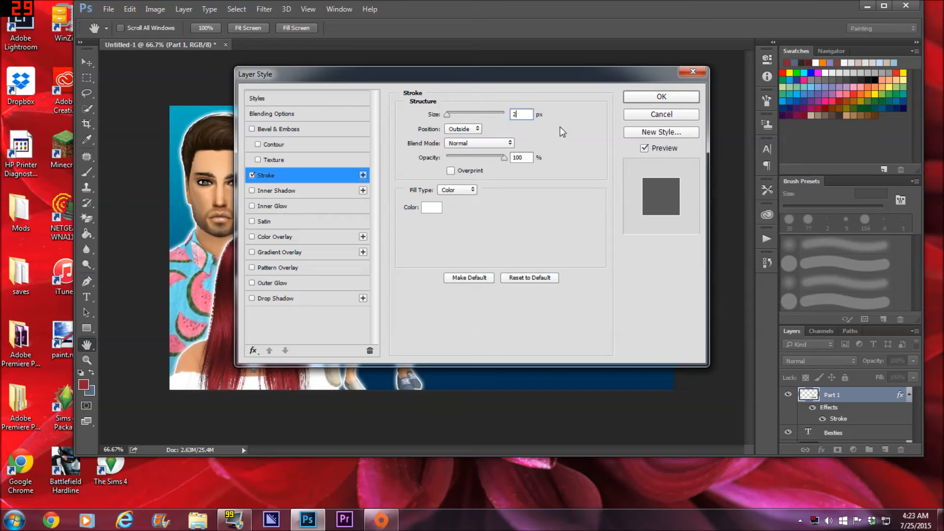
# Add an outer glow with a size of 25 px to the "Part 1" layer and apply the effects.
pyautogui.click(282, 285)
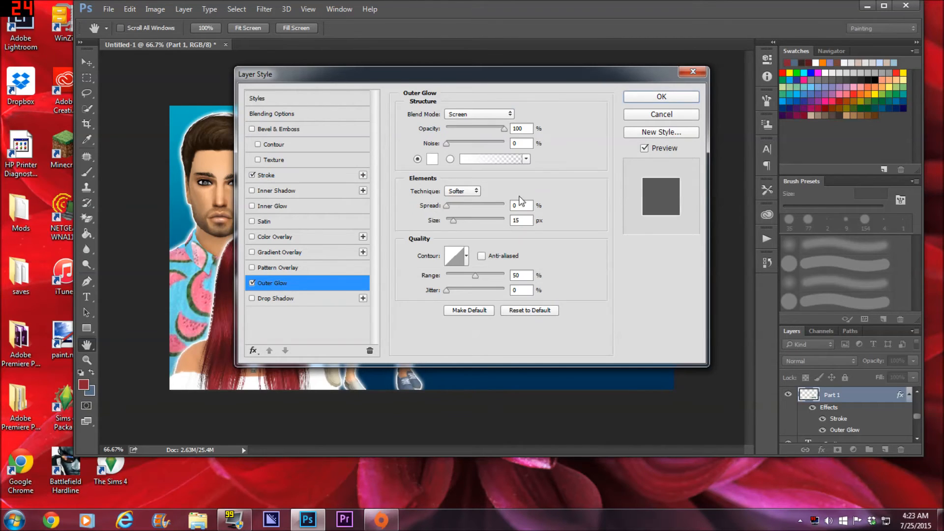
pyautogui.click(518, 220)
pyautogui.write('25')
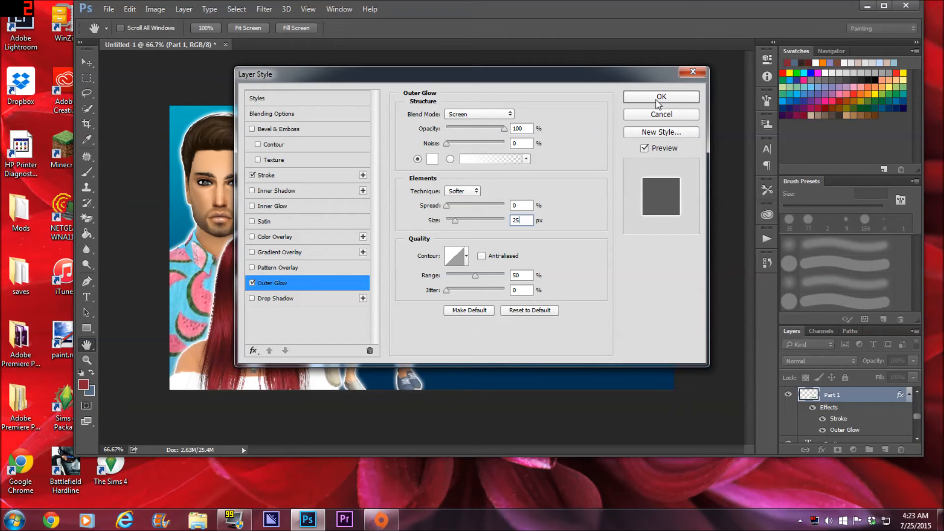
pyautogui.click(658, 101)
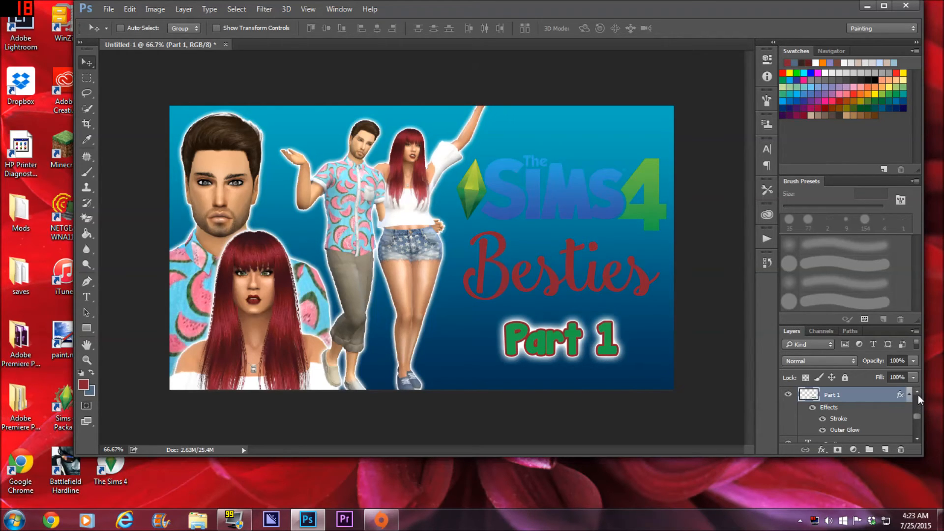
pyautogui.scroll(-1, 906, 418)
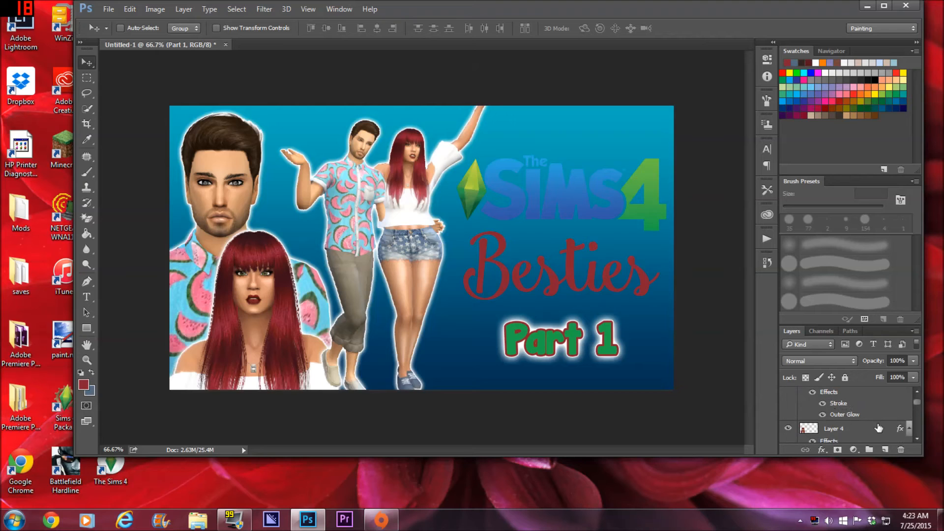
pyautogui.click(916, 393)
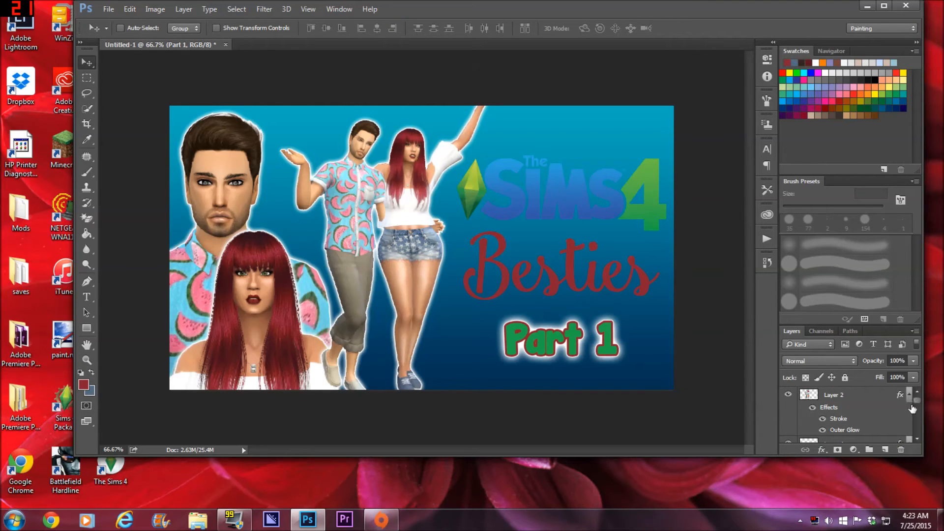
# Find the "Besties" text layer in the layer stack and make it the active layer.
pyautogui.click(916, 439)
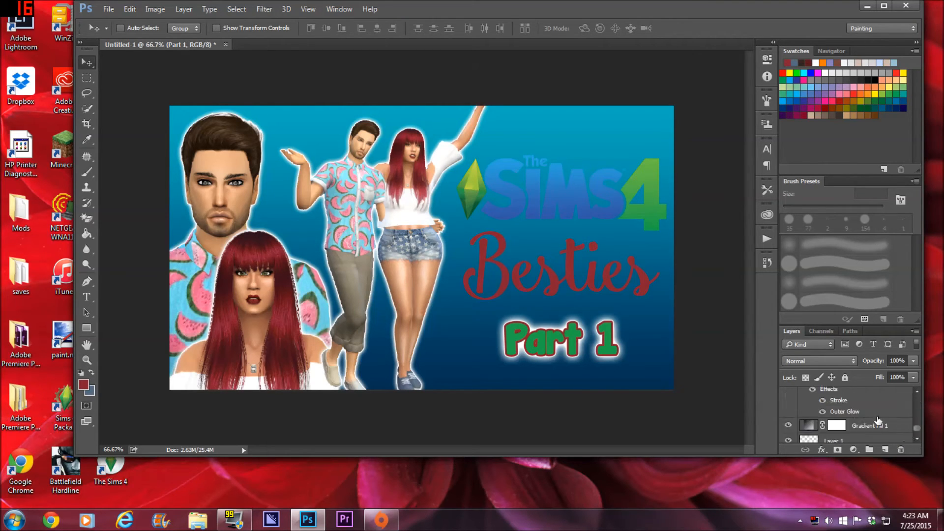
pyautogui.click(611, 281)
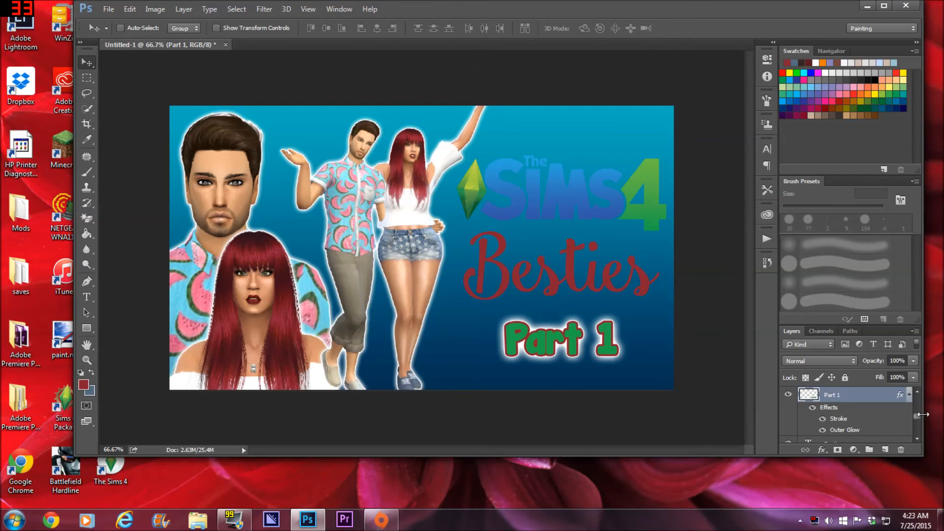
pyautogui.click(917, 439)
pyautogui.click(917, 439)
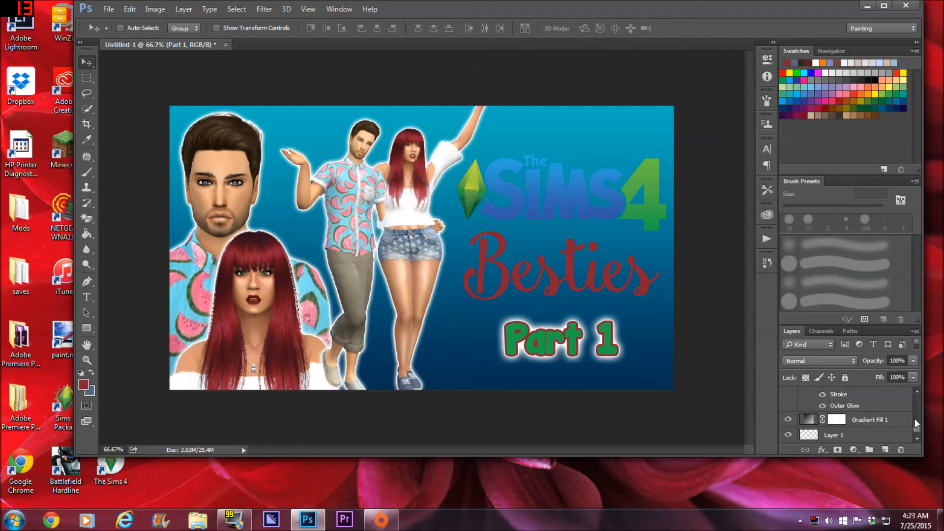
pyautogui.click(917, 396)
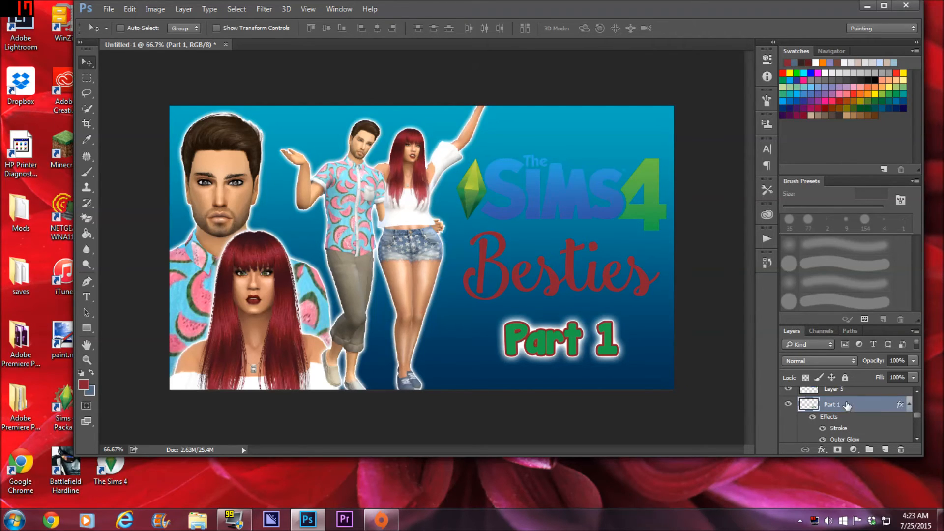
pyautogui.scroll(-3, 847, 406)
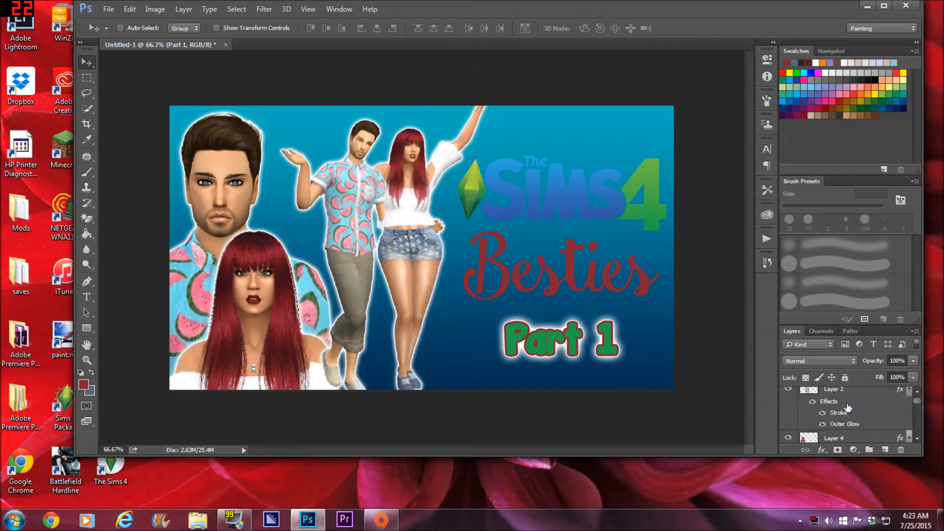
pyautogui.scroll(1, 848, 407)
pyautogui.scroll(-2, 848, 407)
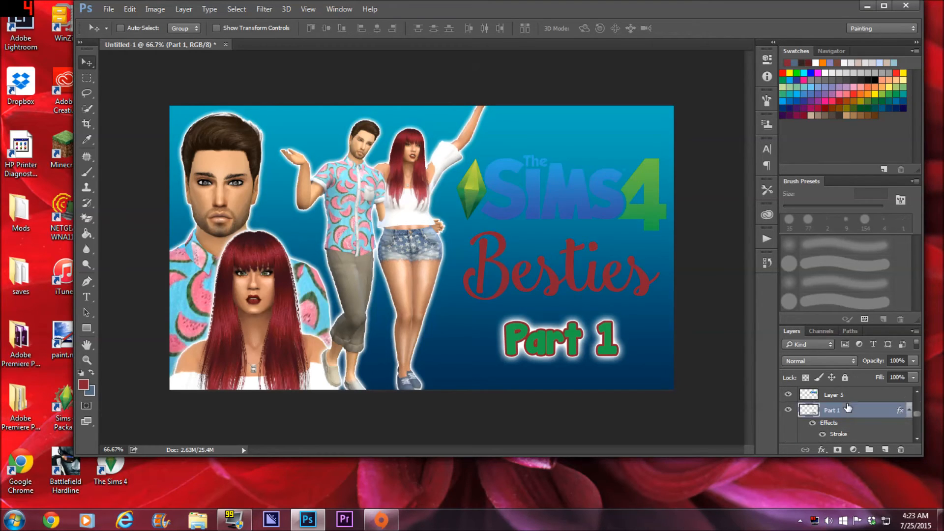
pyautogui.click(845, 410)
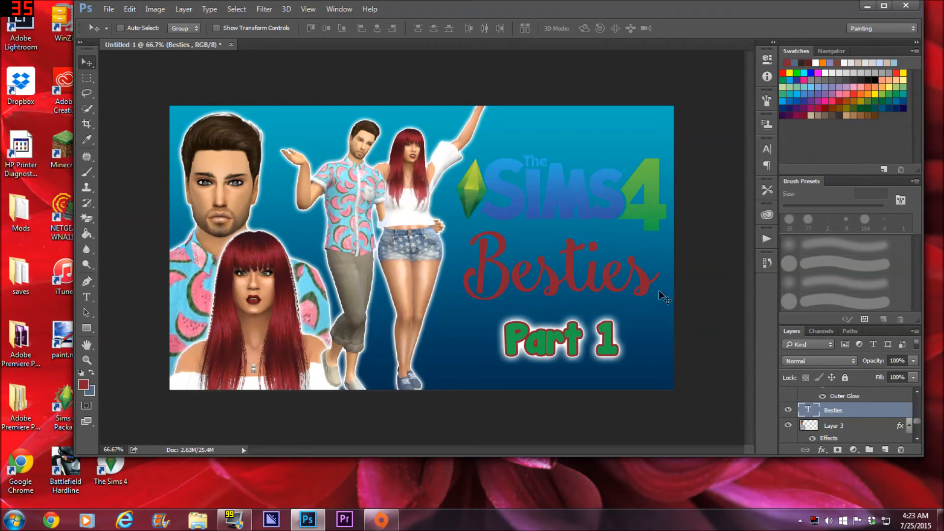
# Add a stroke to the "Besties" text in blue #2f74ba, sampled from the Sims 4 logo.
pyautogui.click(183, 9)
pyautogui.moveTo(254, 114)
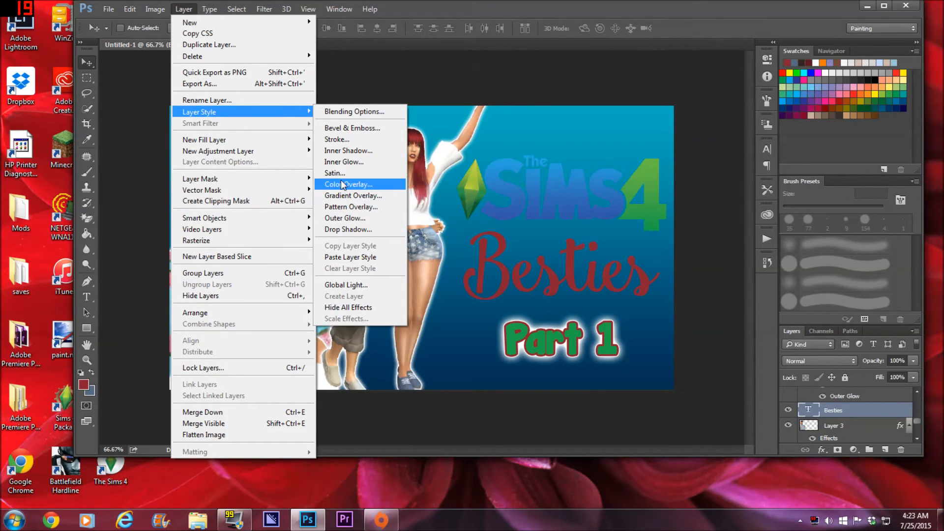
pyautogui.click(349, 140)
pyautogui.moveTo(510, 72)
pyautogui.mouseDown()
pyautogui.moveTo(399, 258)
pyautogui.moveTo(209, 298)
pyautogui.moveTo(201, 163)
pyautogui.mouseUp()
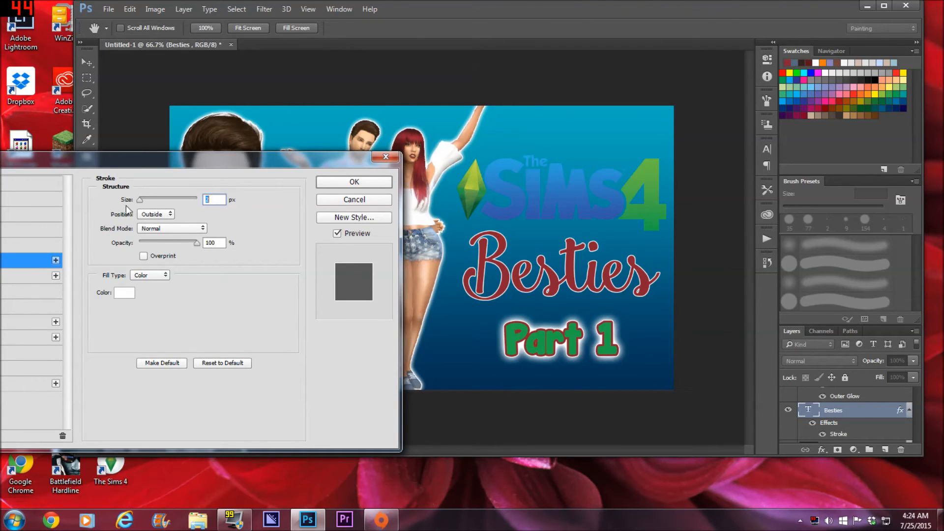
pyautogui.moveTo(90, 167); pyautogui.dragTo(169, 168)
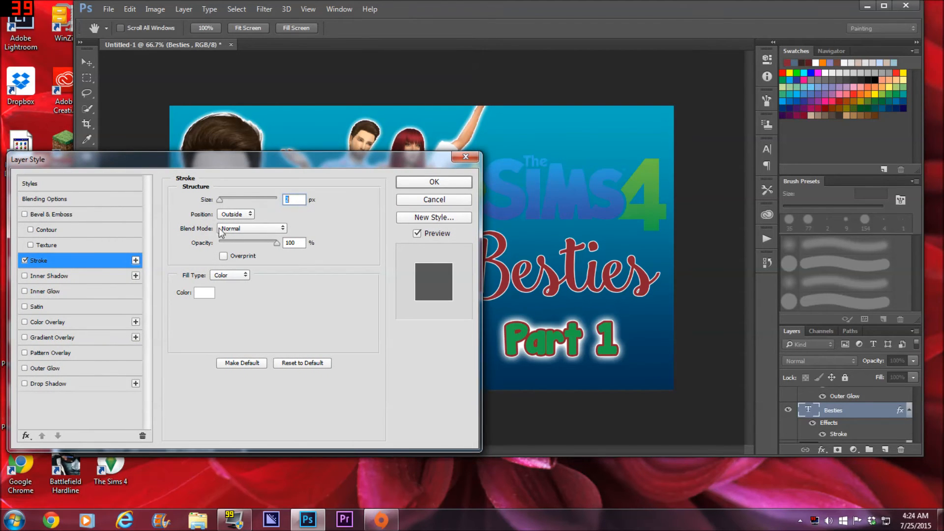
pyautogui.click(204, 293)
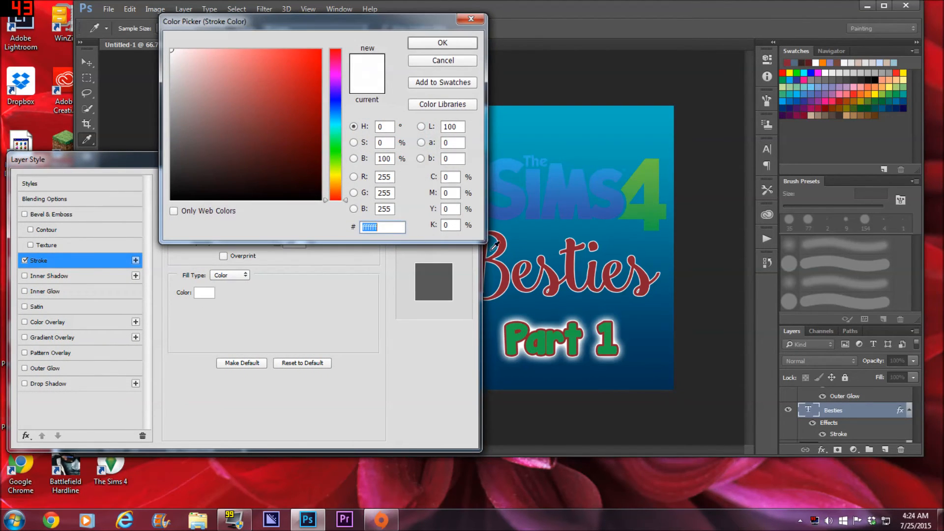
pyautogui.click(582, 193)
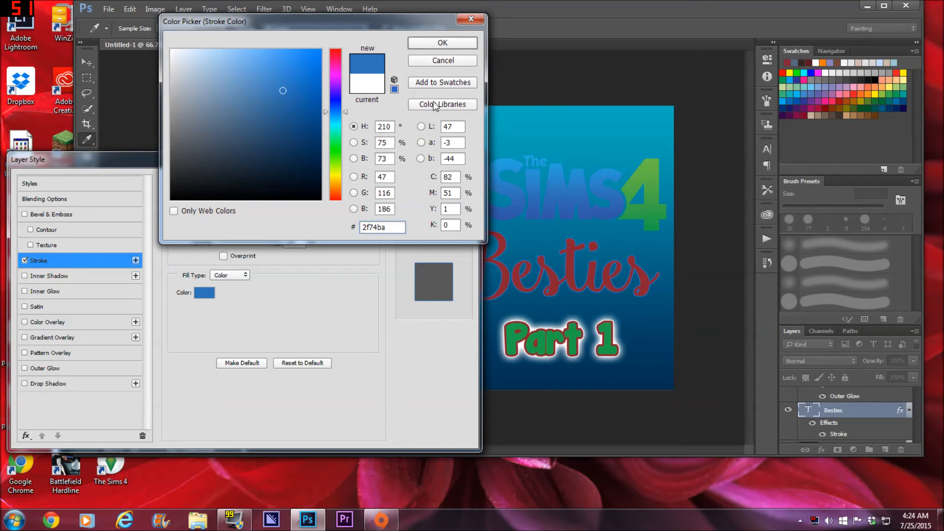
pyautogui.click(441, 44)
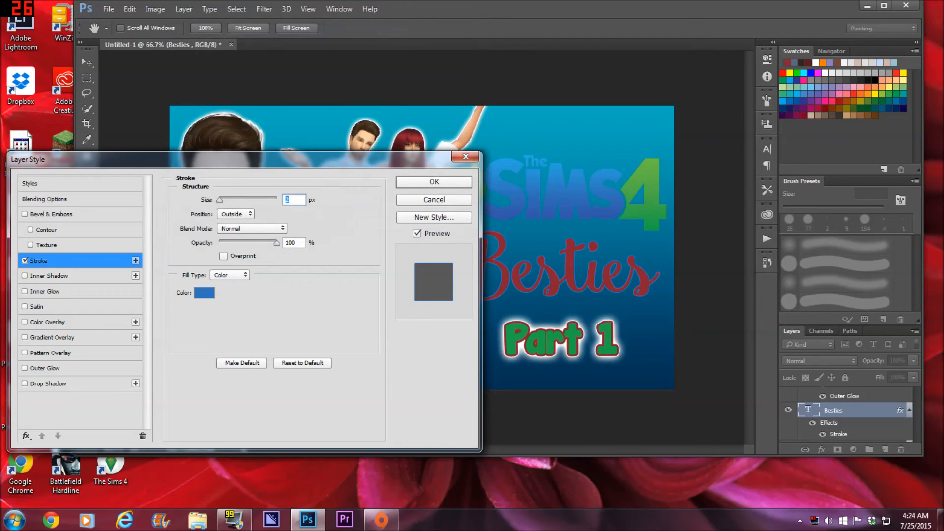
# Set the blue stroke's size to 5 px, apply it and rasterize the layer style of "Besties".
pyautogui.write('5')
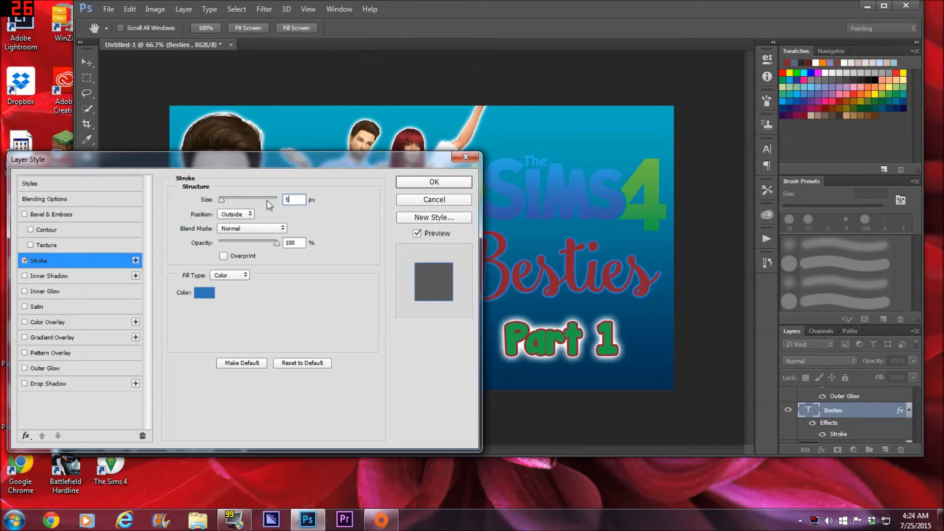
pyautogui.click(404, 186)
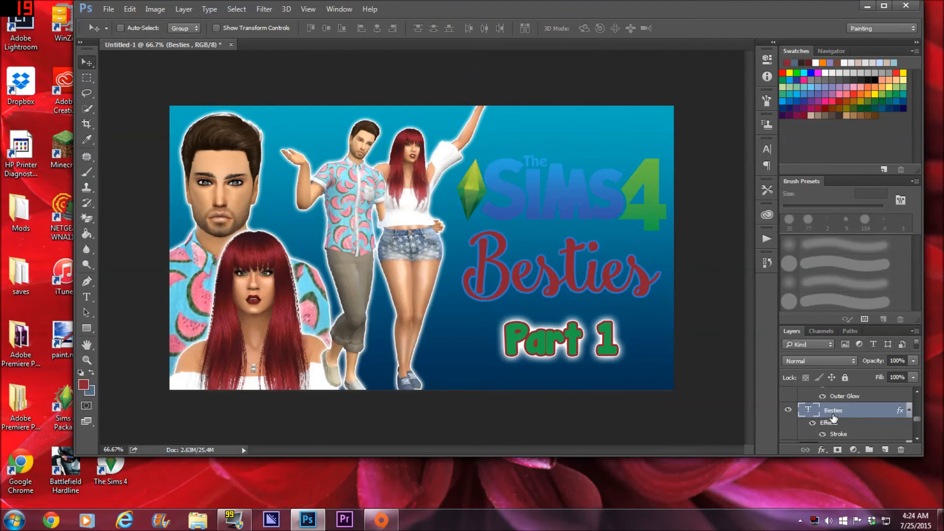
pyautogui.rightClick(831, 414)
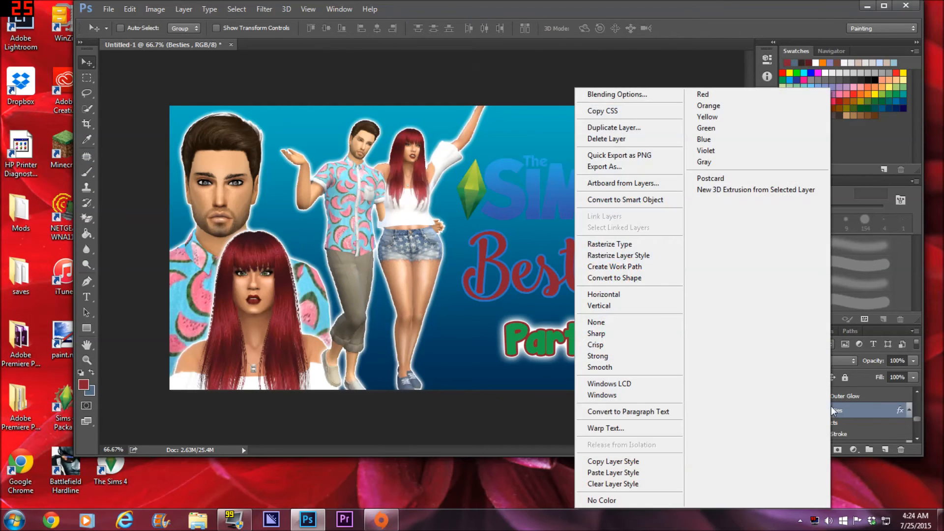
pyautogui.click(634, 258)
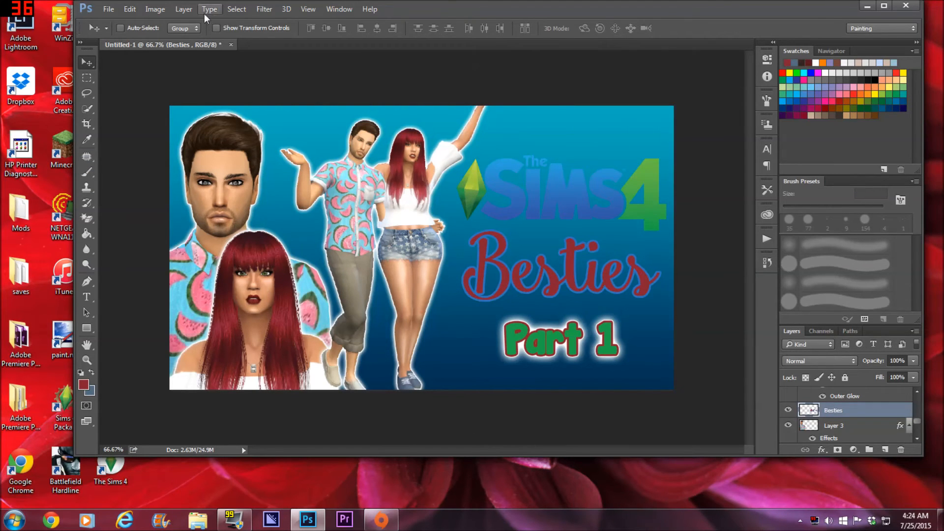
# Add a second stroke around the rasterized "Besties" lettering in green #1da44a, sampled from the "Part 1" text.
pyautogui.click(188, 12)
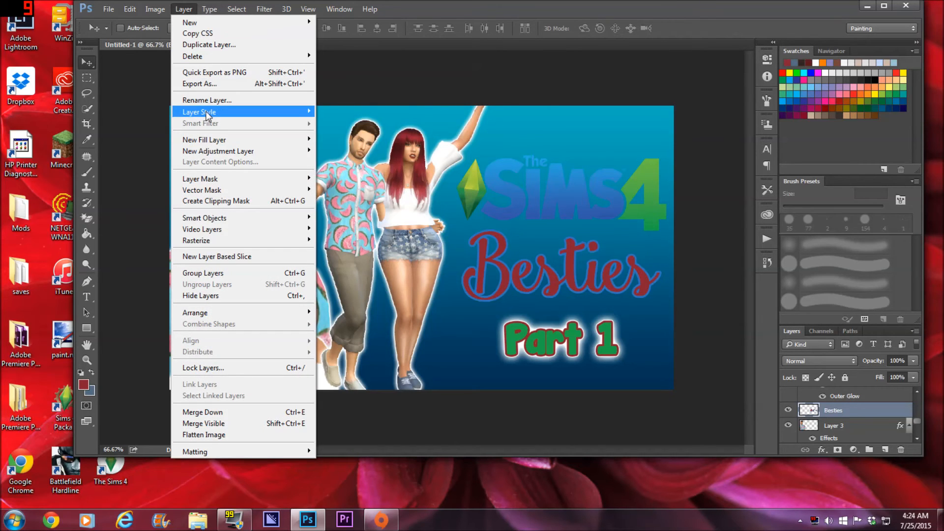
pyautogui.moveTo(229, 116)
pyautogui.click(337, 140)
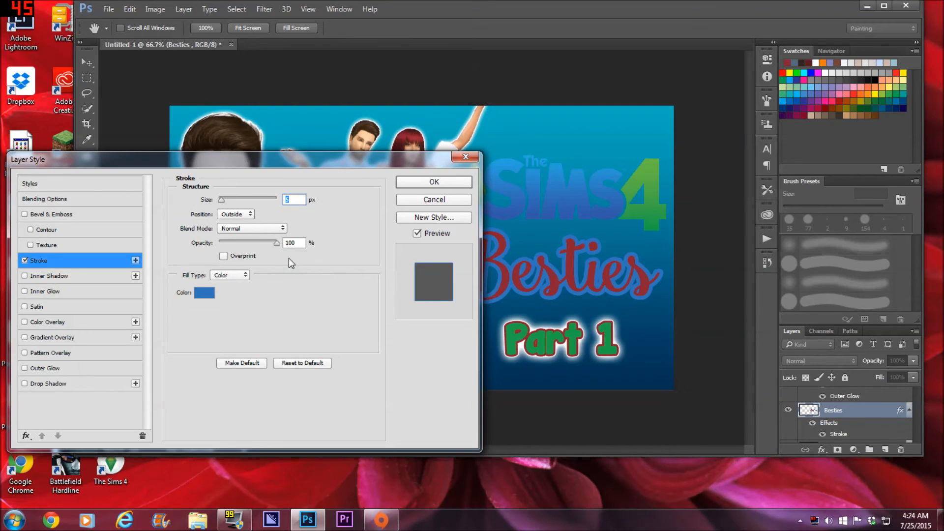
pyautogui.click(193, 288)
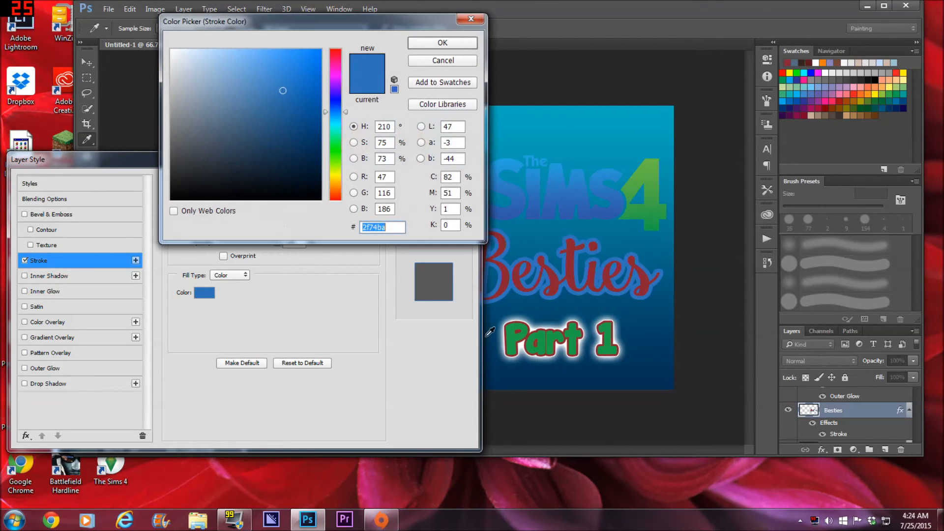
pyautogui.click(507, 327)
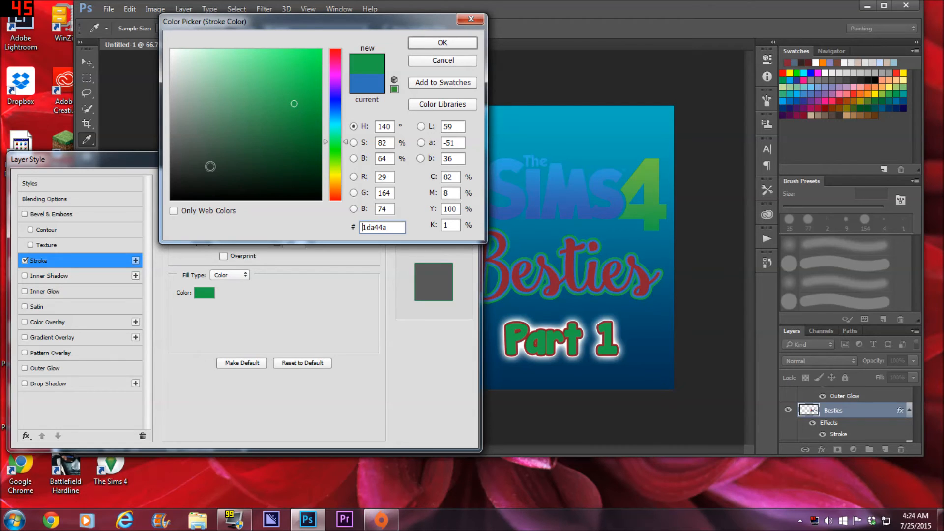
pyautogui.click(447, 45)
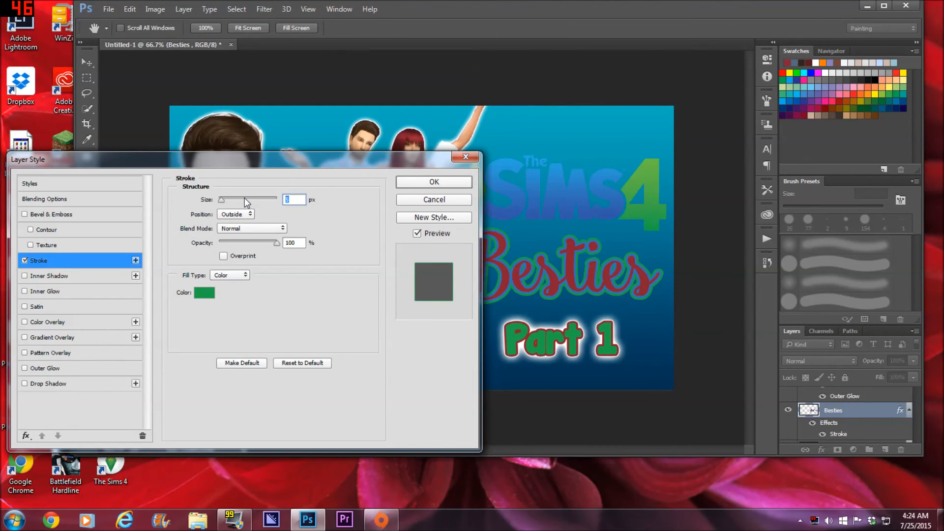
# Set the green stroke's size to 5 px, apply it and rasterize the layer style of "Besties" again.
pyautogui.write('3')
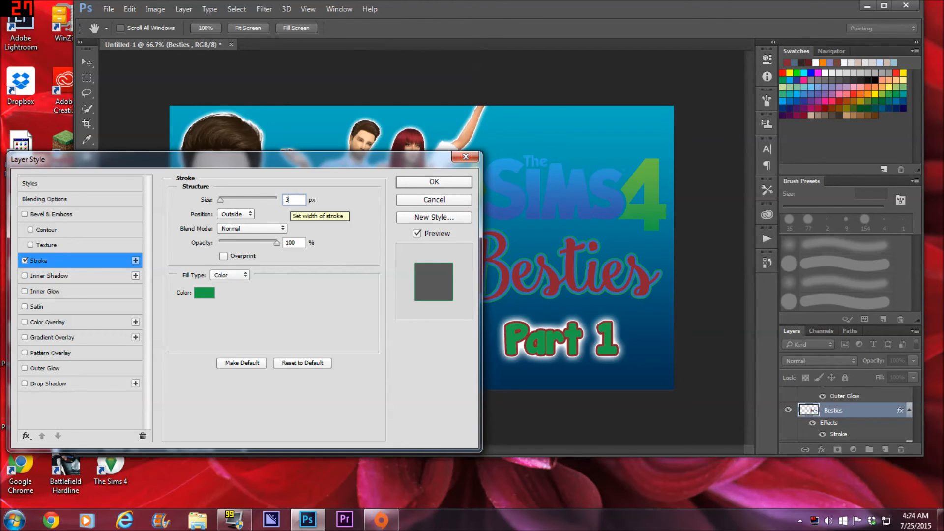
pyautogui.doubleClick(288, 199)
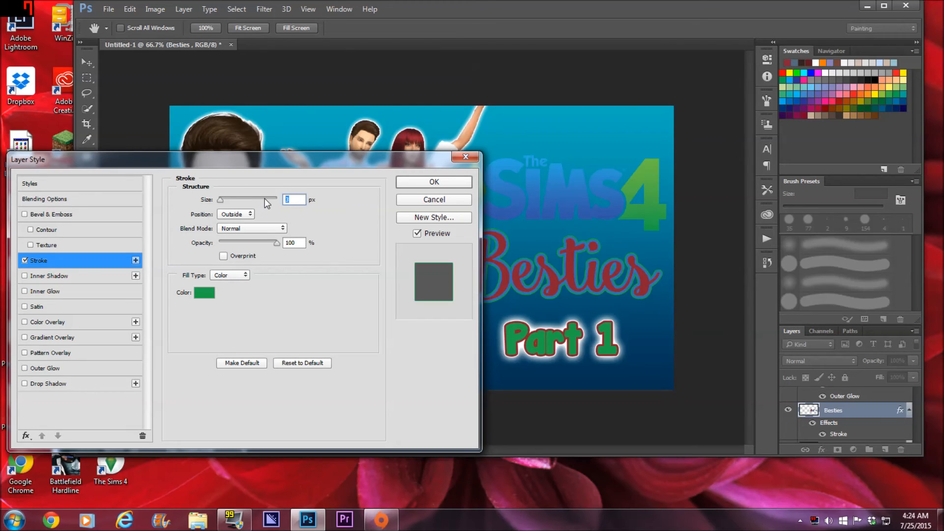
pyautogui.write('5')
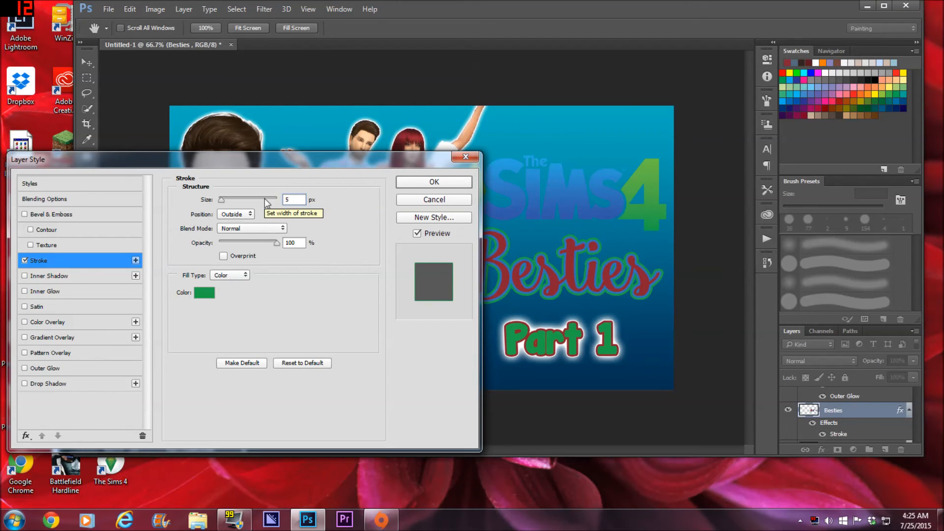
pyautogui.click(417, 181)
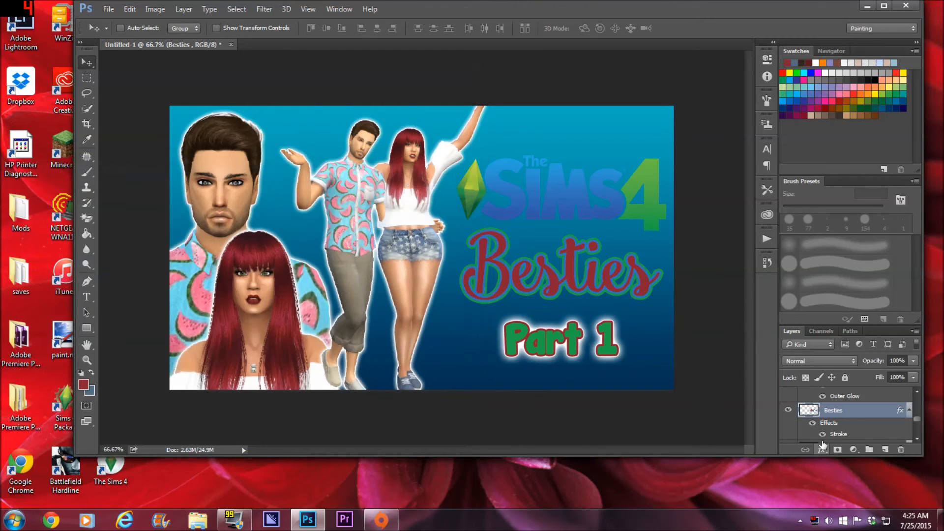
pyautogui.rightClick(828, 414)
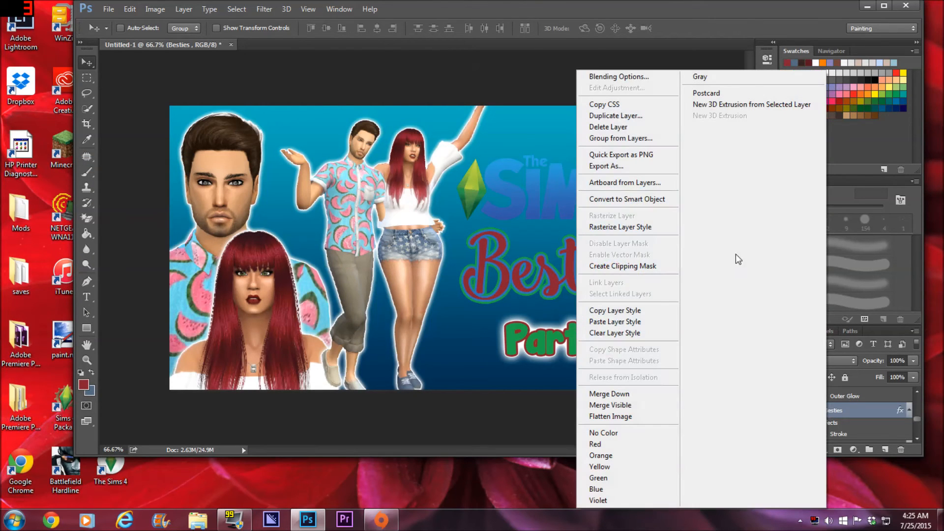
pyautogui.click(624, 228)
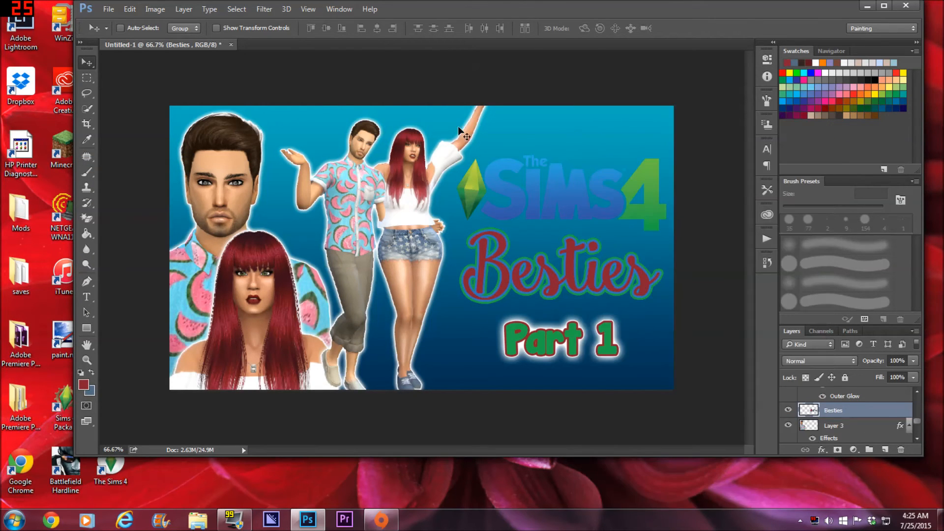
# Add a third stroke around the rasterized "Besties" lettering in white #ffffff.
pyautogui.click(183, 10)
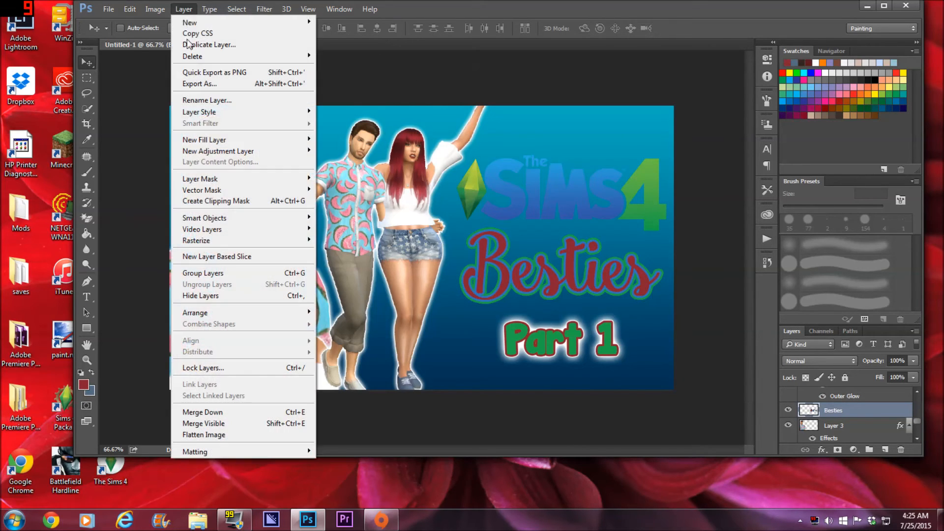
pyautogui.moveTo(224, 112)
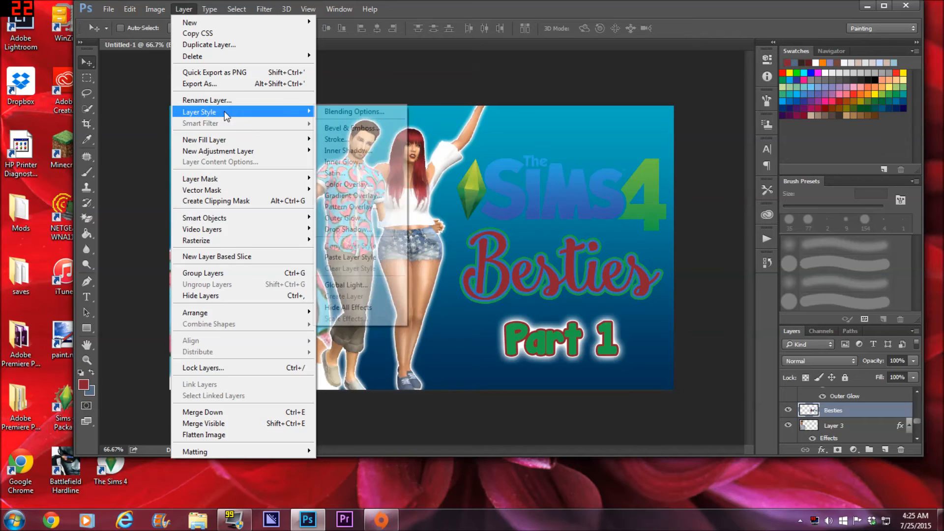
pyautogui.click(337, 140)
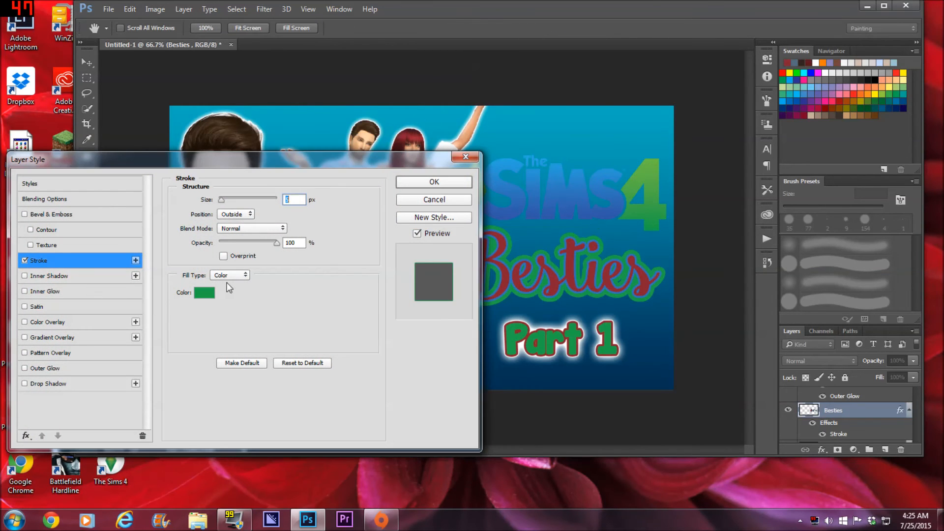
pyautogui.click(203, 293)
pyautogui.moveTo(290, 103)
pyautogui.mouseDown()
pyautogui.moveTo(190, 67)
pyautogui.moveTo(148, 33)
pyautogui.mouseUp()
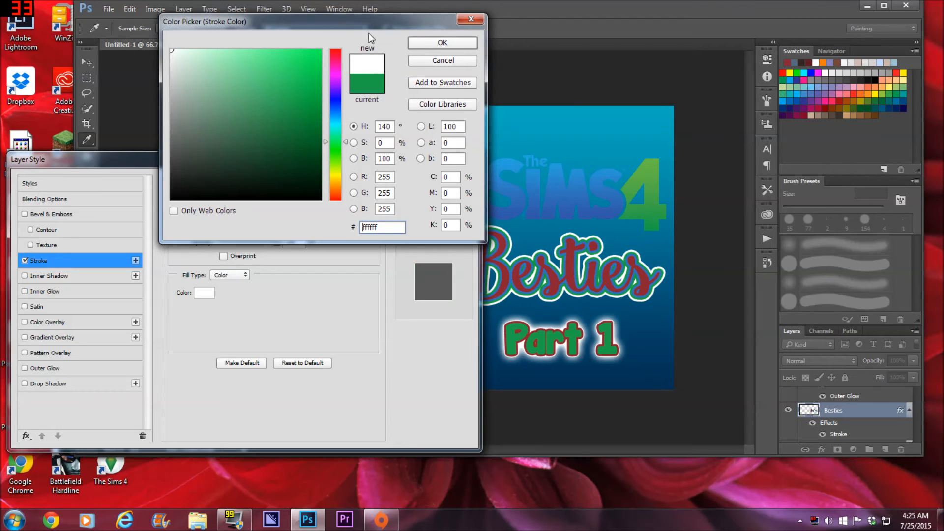
pyautogui.click(430, 42)
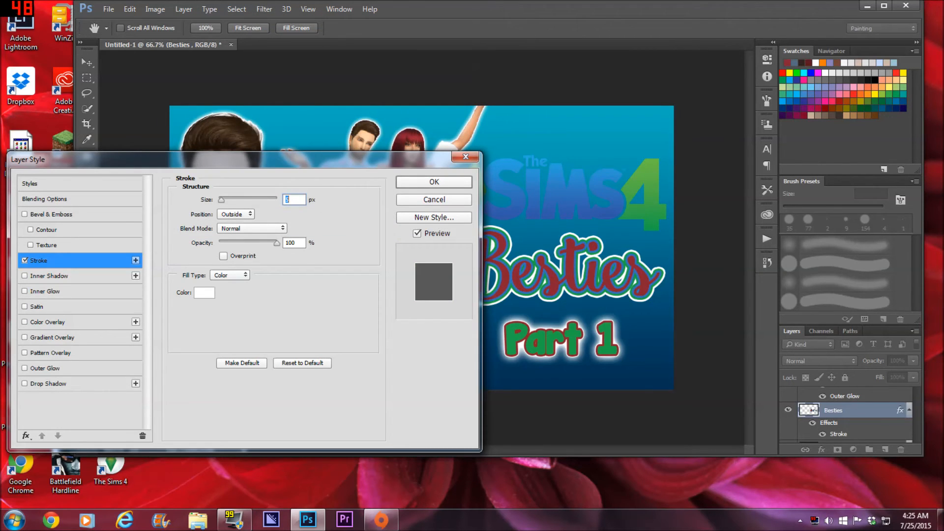
# Set the white stroke's size to 2 px, enable the outer glow and apply the layer style to "Besties".
pyautogui.write('2')
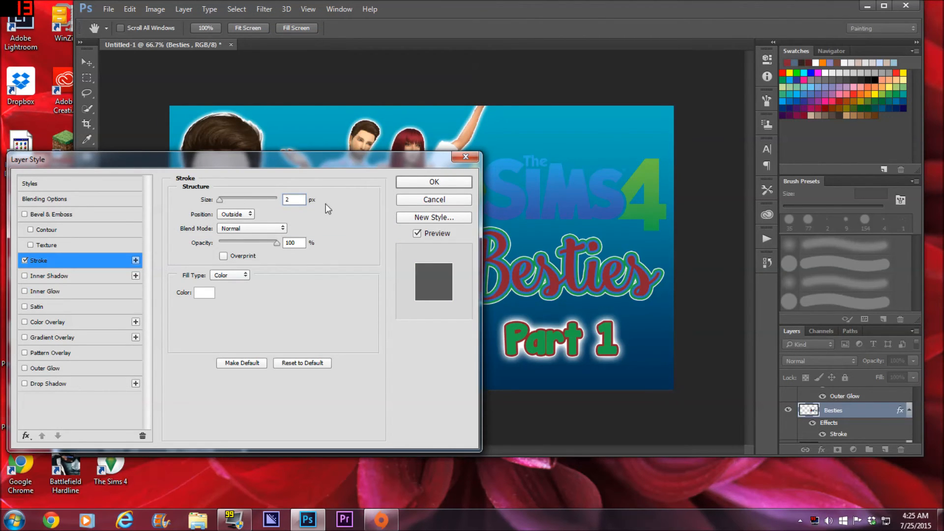
pyautogui.click(57, 368)
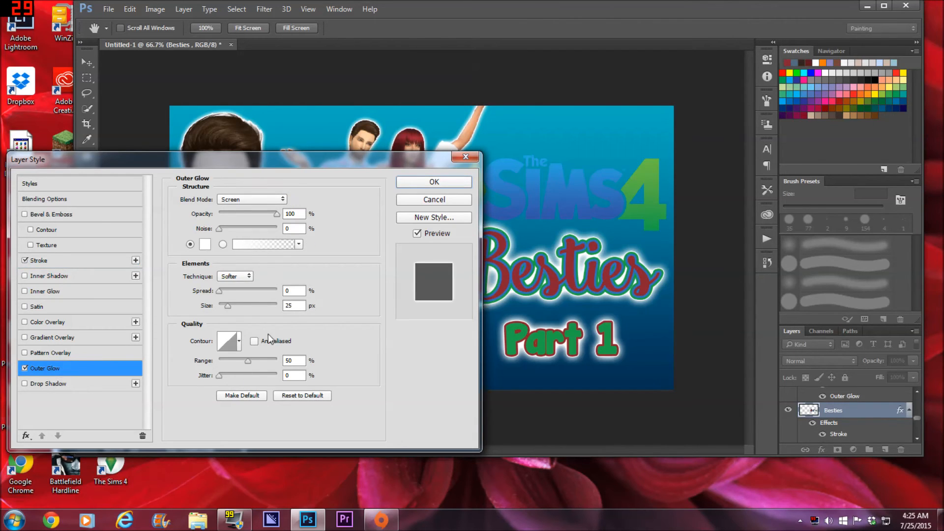
pyautogui.click(453, 184)
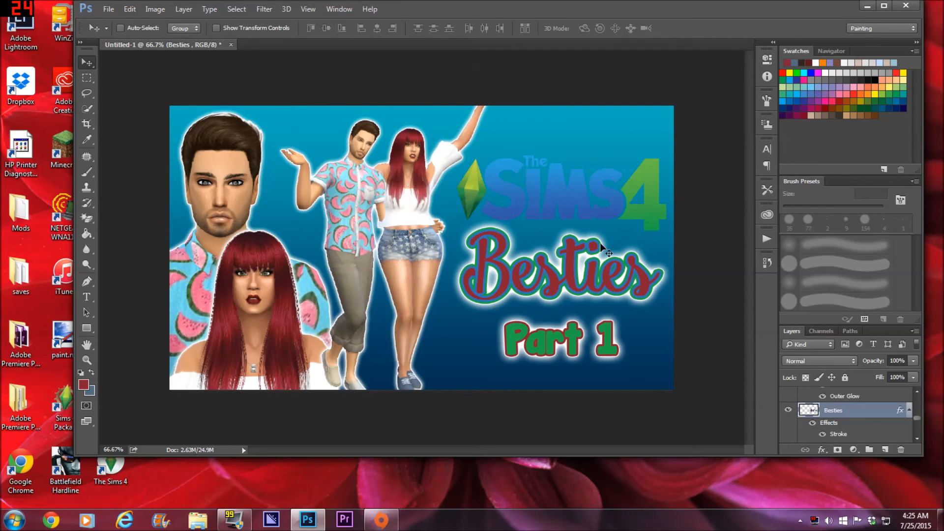
# Copy the layer style of "Besties" onto the Sims 4 logo on Layer 5 and move the logo slightly up and to the right.
pyautogui.rightClick(828, 414)
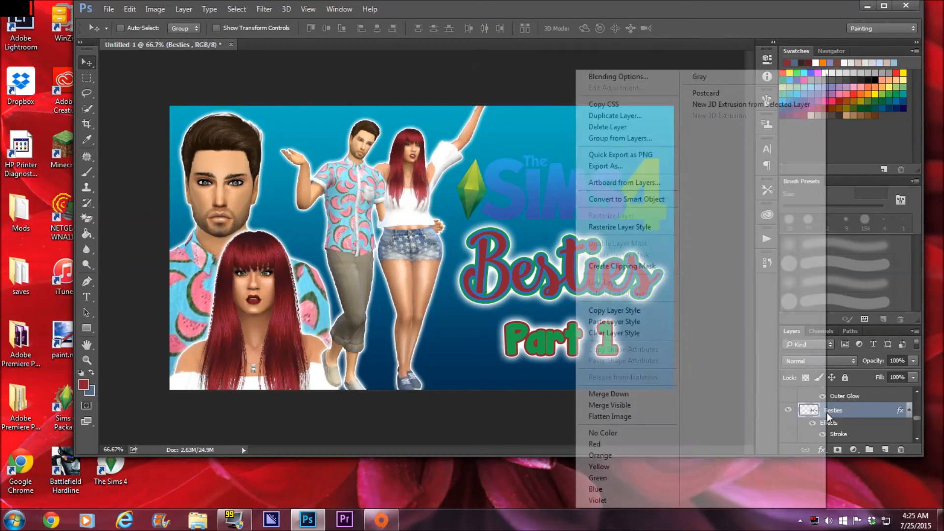
pyautogui.click(615, 310)
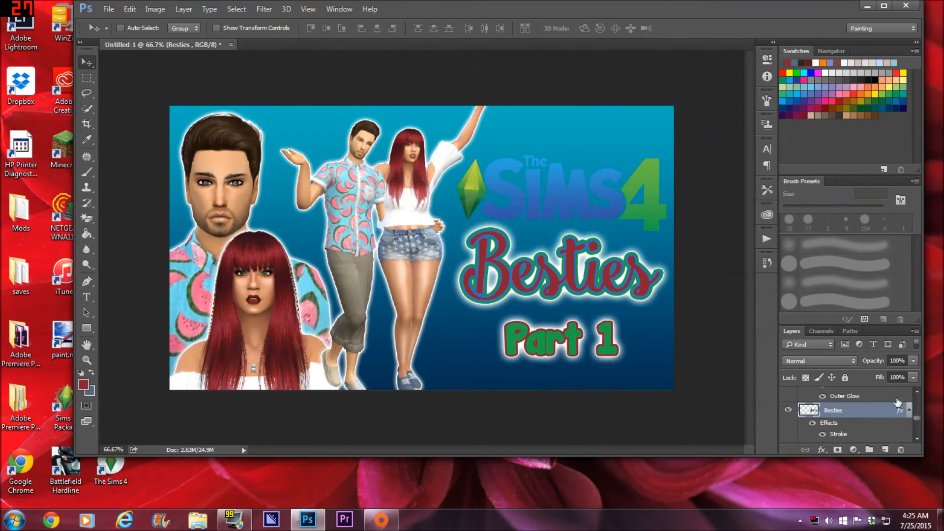
pyautogui.moveTo(918, 417); pyautogui.dragTo(920, 408)
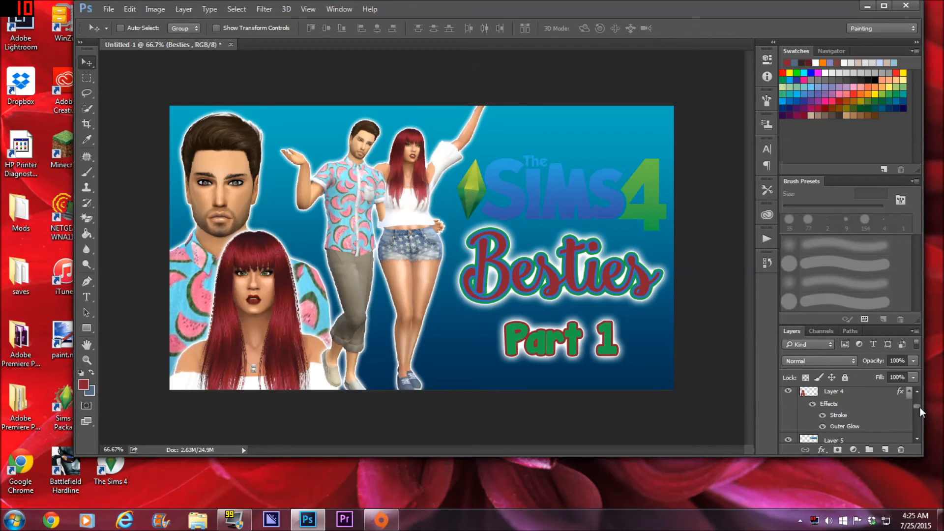
pyautogui.rightClick(831, 441)
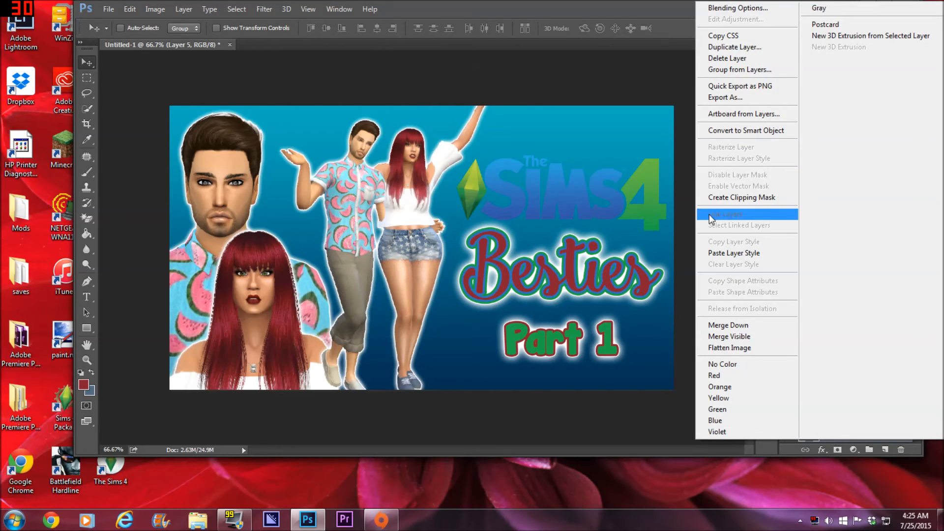
pyautogui.click(753, 253)
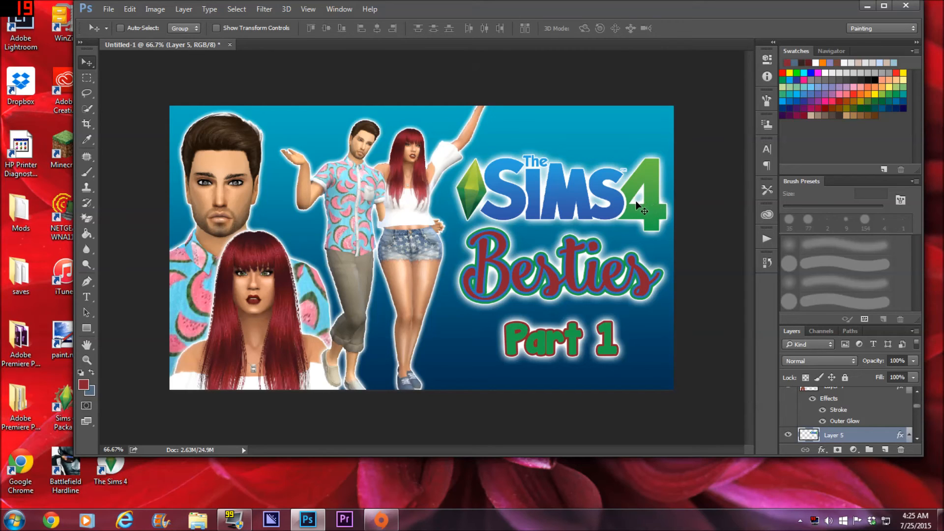
pyautogui.moveTo(634, 205); pyautogui.dragTo(637, 196)
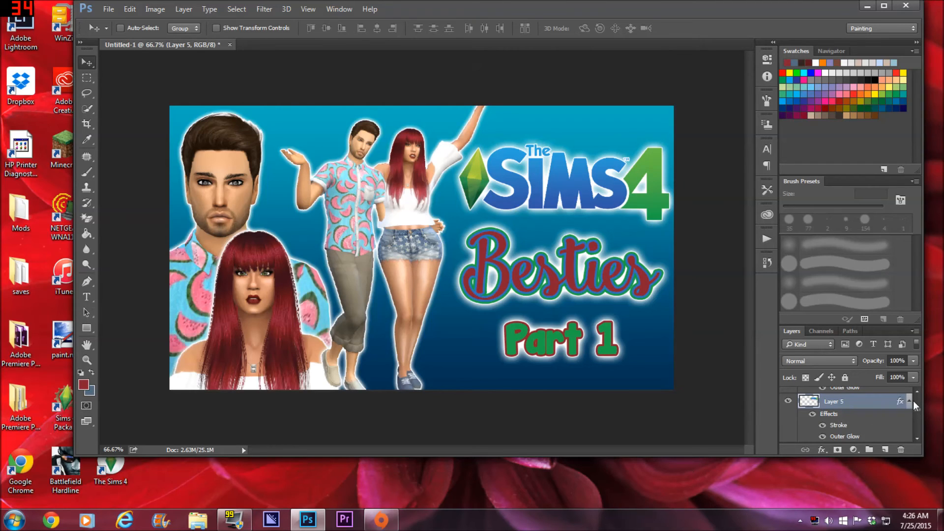
# Select the "Part 1" layer and move its text slightly down, away from "Besties".
pyautogui.click(916, 438)
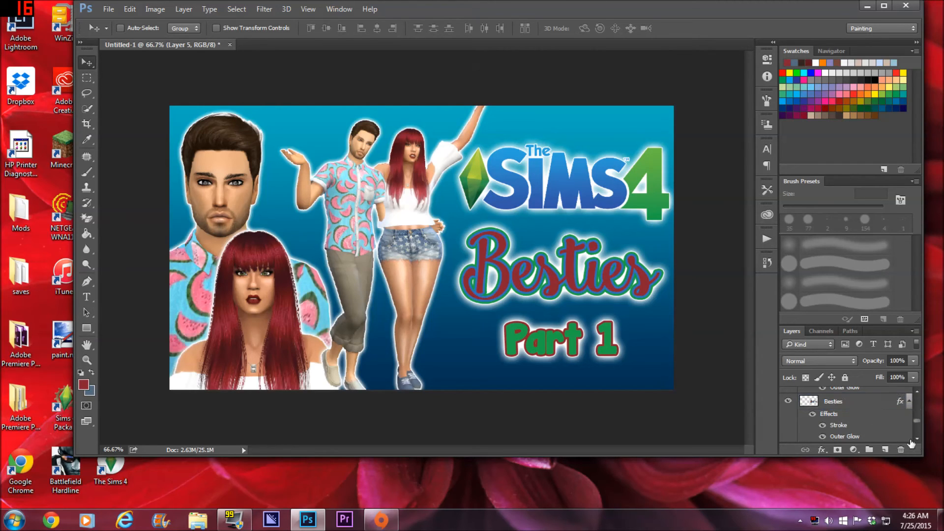
pyautogui.click(917, 393)
pyautogui.click(917, 393)
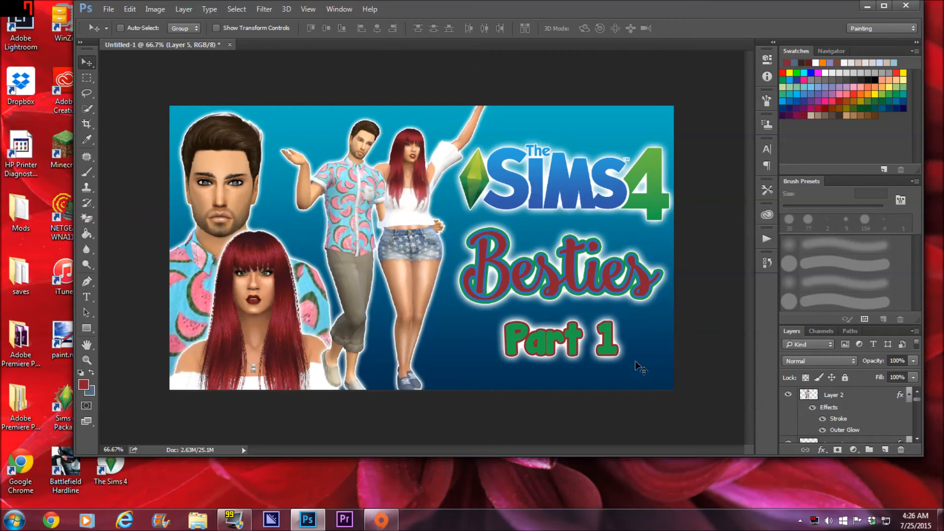
pyautogui.click(917, 439)
pyautogui.scroll(-1, 844, 421)
pyautogui.click(836, 395)
pyautogui.moveTo(625, 360); pyautogui.dragTo(624, 371)
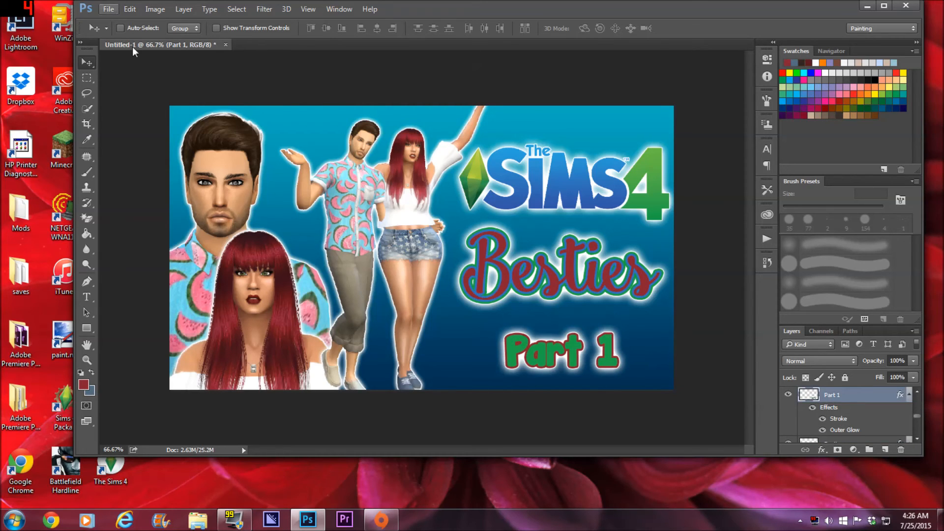
# Create a new blank layer named Layer 6 above "Part 1" in Normal mode at 100% opacity.
pyautogui.click(183, 9)
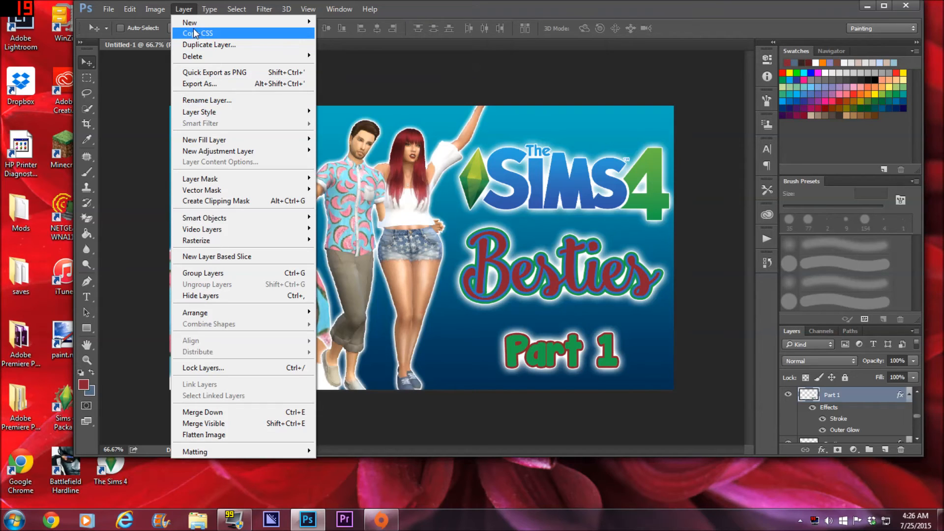
pyautogui.moveTo(248, 23)
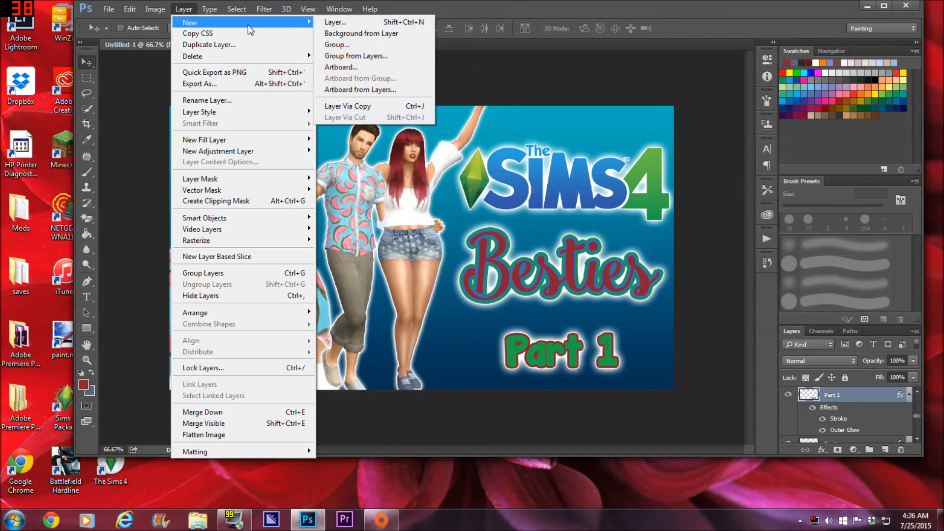
pyautogui.click(330, 25)
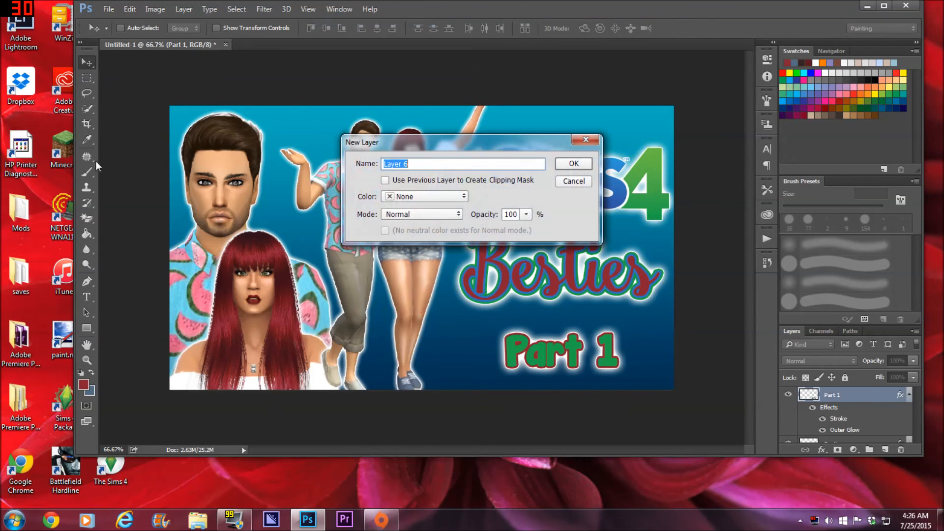
pyautogui.click(565, 166)
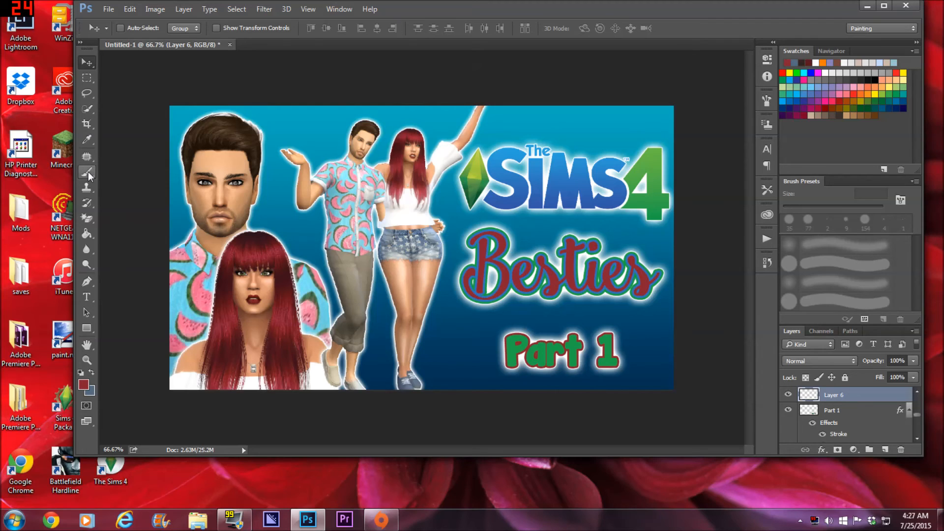
# Choose the 1800 px sunburst preset for the Brush tool.
pyautogui.moveTo(87, 172)
pyautogui.mouseDown()
pyautogui.moveTo(125, 172)
pyautogui.moveTo(137, 37)
pyautogui.mouseUp()
pyautogui.click(136, 29)
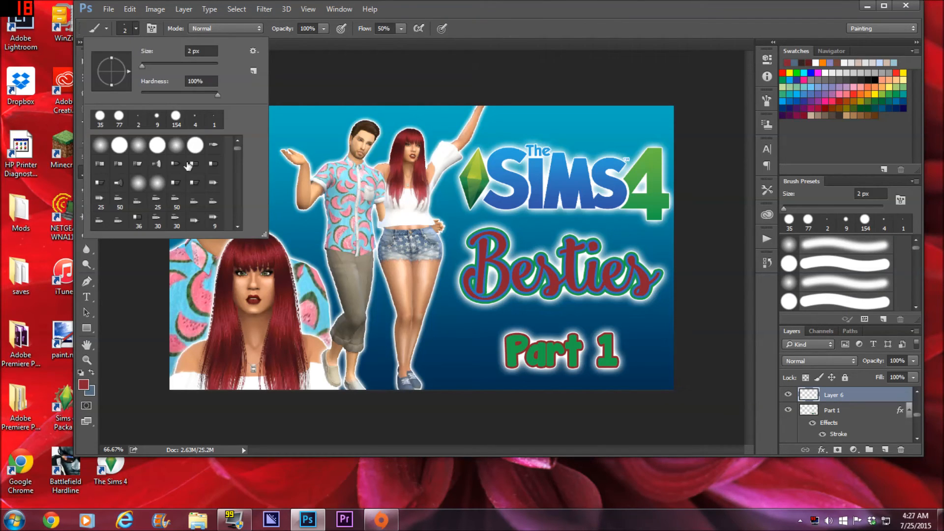
pyautogui.click(237, 227)
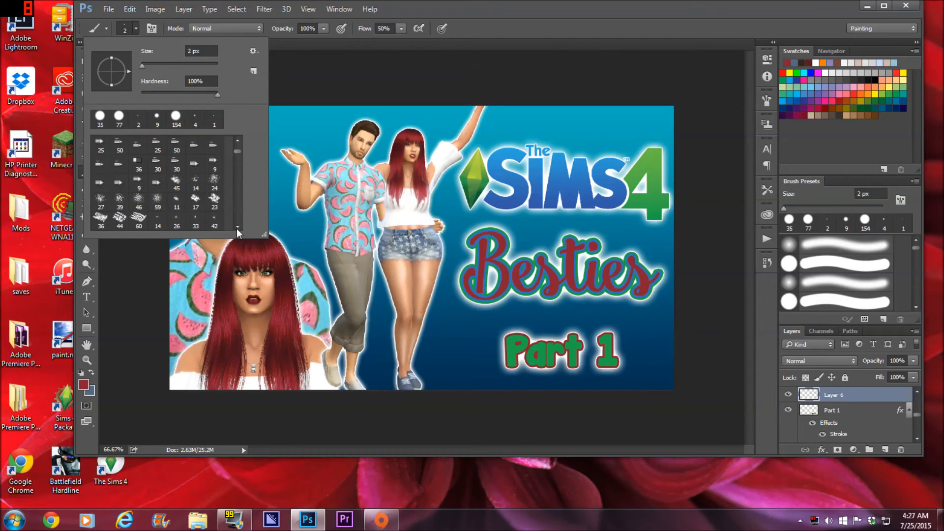
pyautogui.click(237, 229)
pyautogui.click(237, 228)
pyautogui.click(237, 228)
pyautogui.click(237, 228)
pyautogui.click(237, 227)
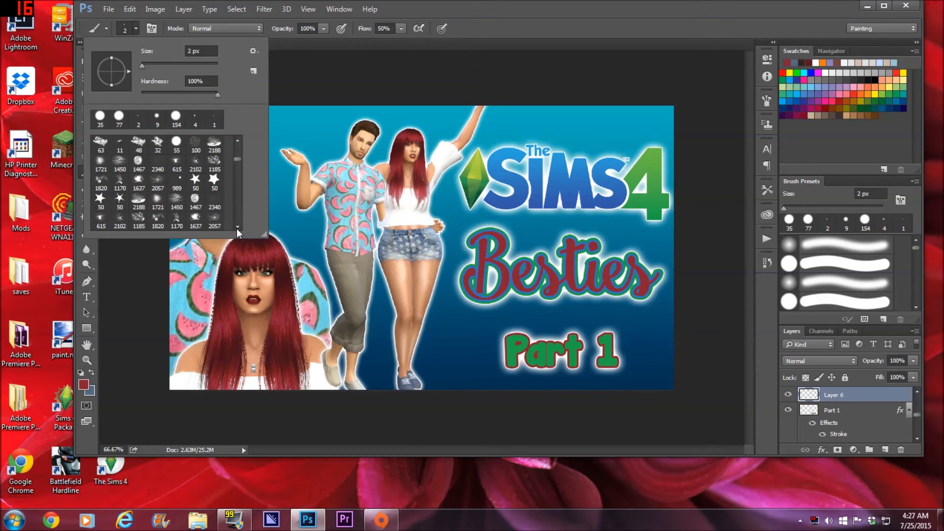
pyautogui.click(237, 227)
pyautogui.click(237, 227)
pyautogui.click(237, 227)
pyautogui.click(237, 227)
pyautogui.click(237, 228)
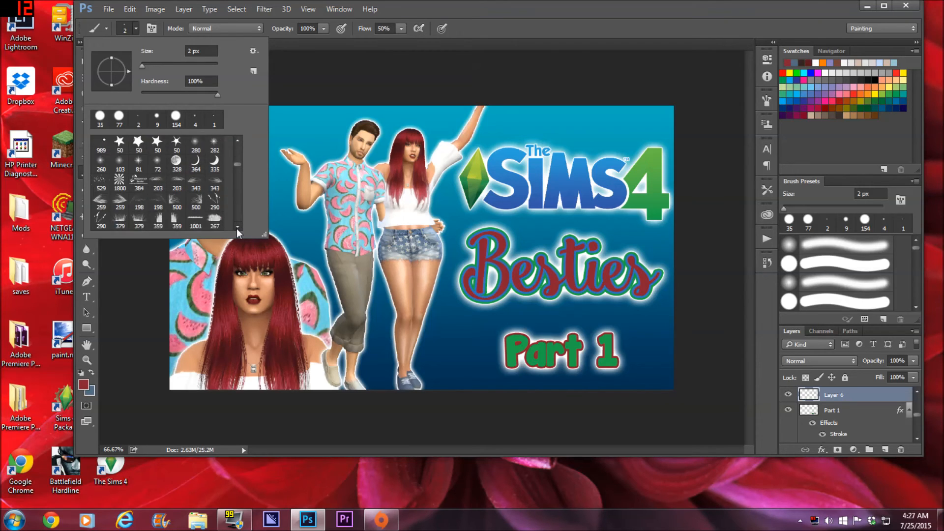
pyautogui.click(119, 173)
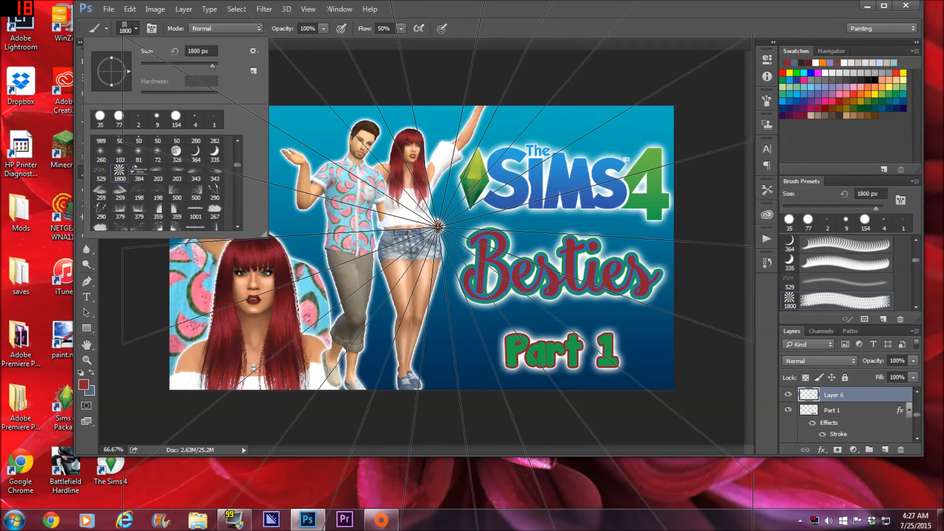
# Stamp the dark red sunburst once near the canvas centre on Layer 6 and move that layer directly above Gradient Fill 1.
pyautogui.click(437, 227)
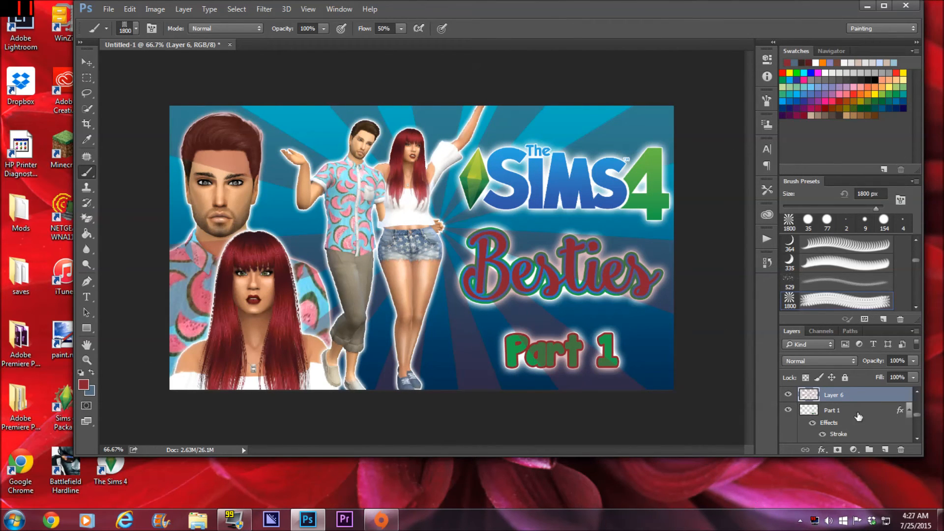
pyautogui.moveTo(846, 398); pyautogui.dragTo(837, 416)
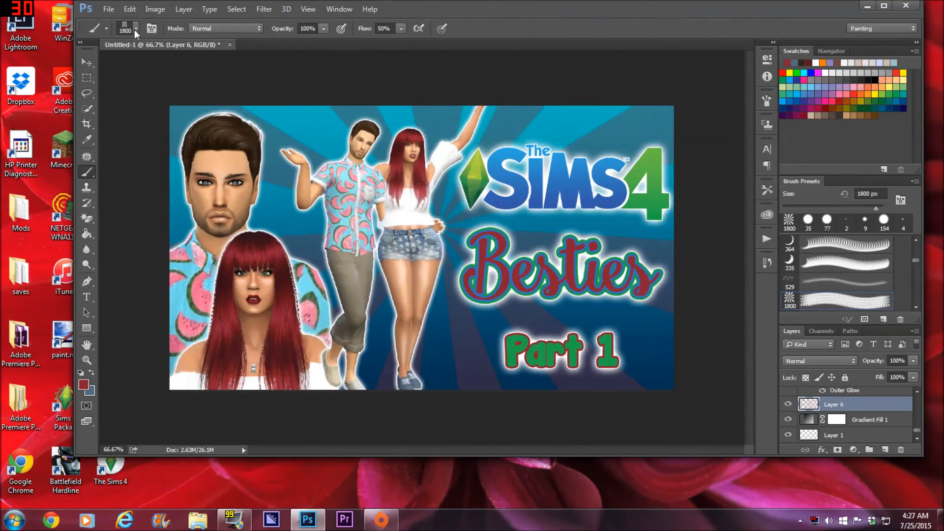
# Save the document as "bestieslplogo" in Photoshop PSD format in the Pictures library.
pyautogui.click(109, 9)
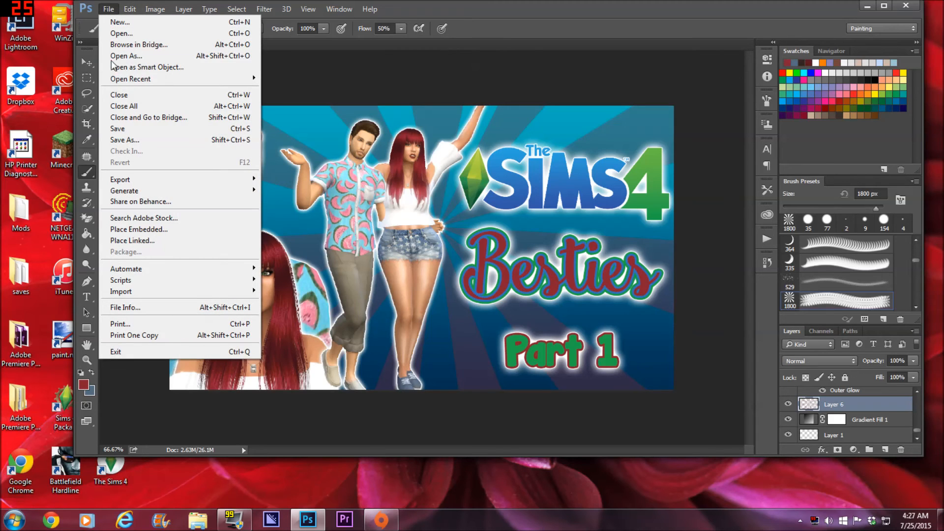
pyautogui.click(121, 140)
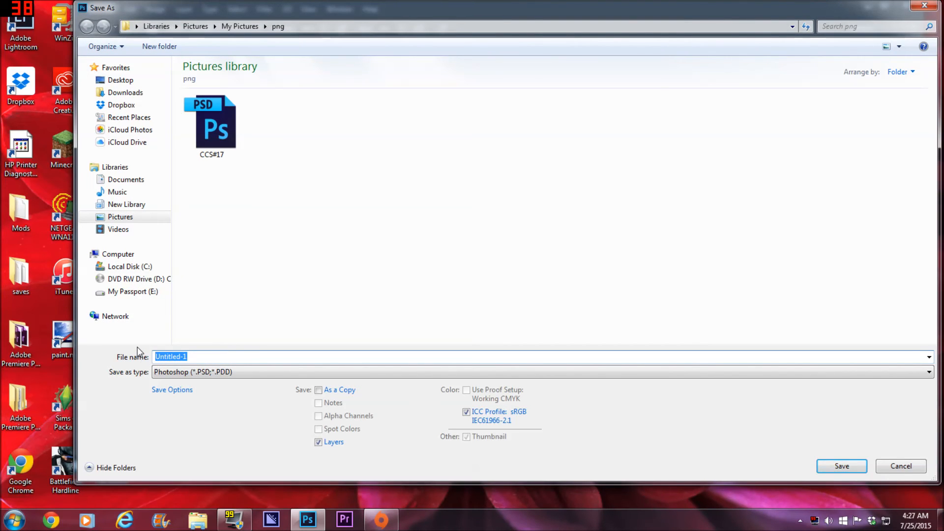
pyautogui.write('bestieslplogo')
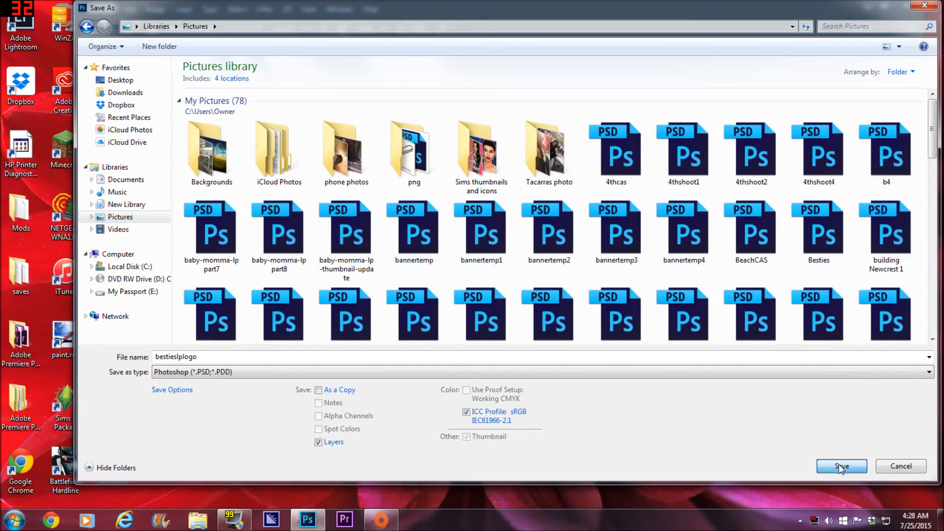
pyautogui.click(841, 468)
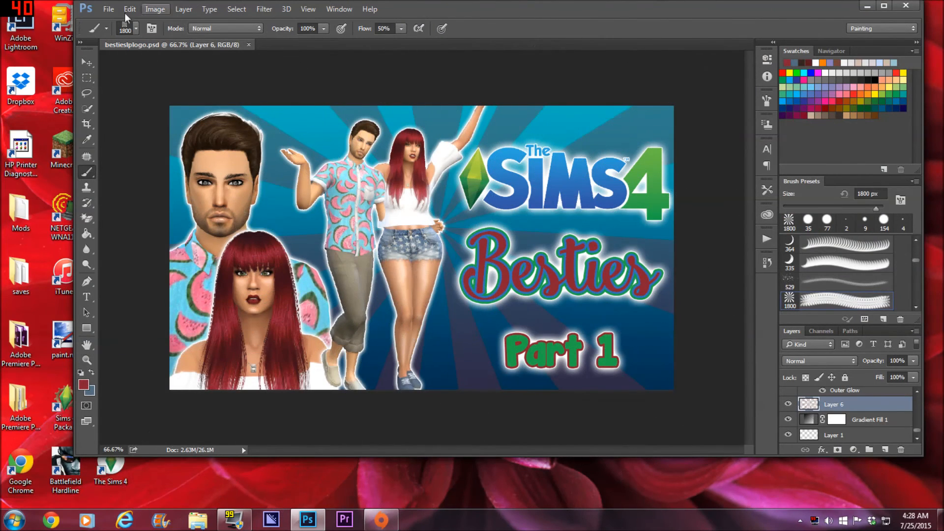
# Flatten all layers of the thumbnail into a single background layer.
pyautogui.click(108, 11)
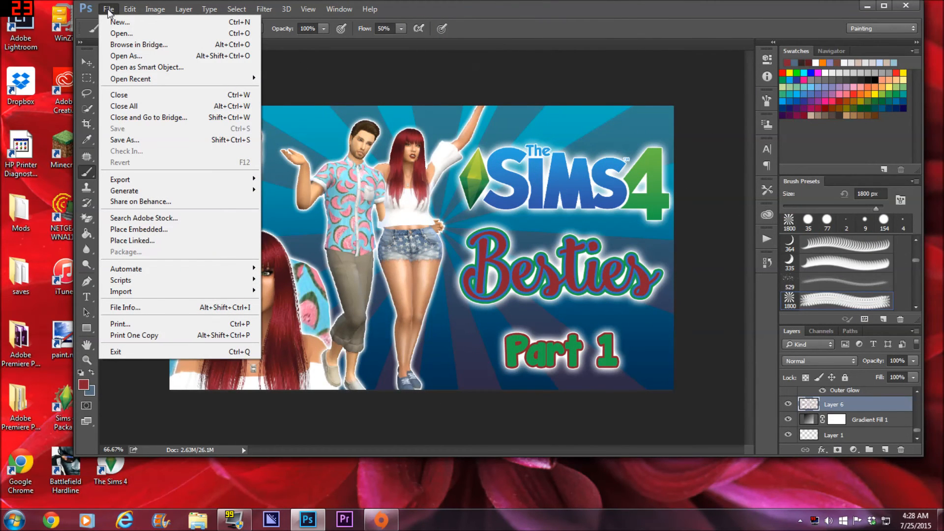
pyautogui.click(86, 62)
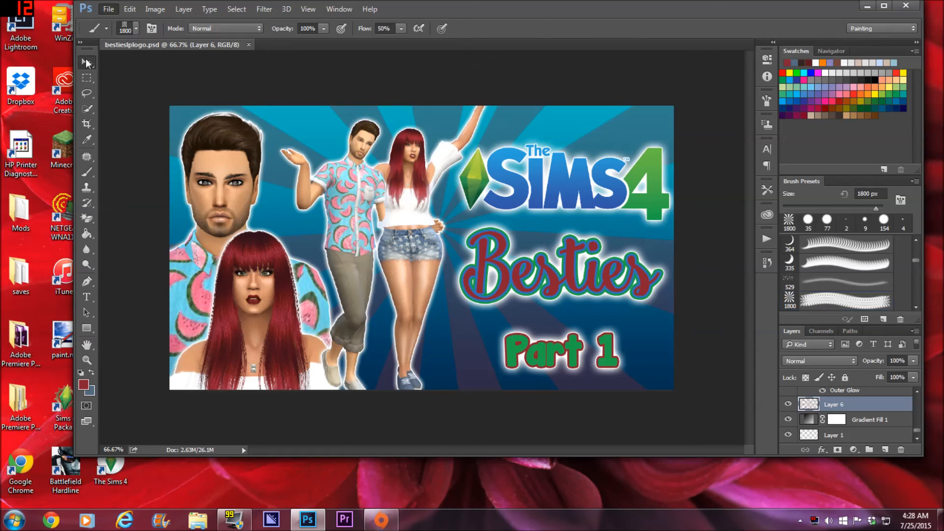
pyautogui.click(184, 10)
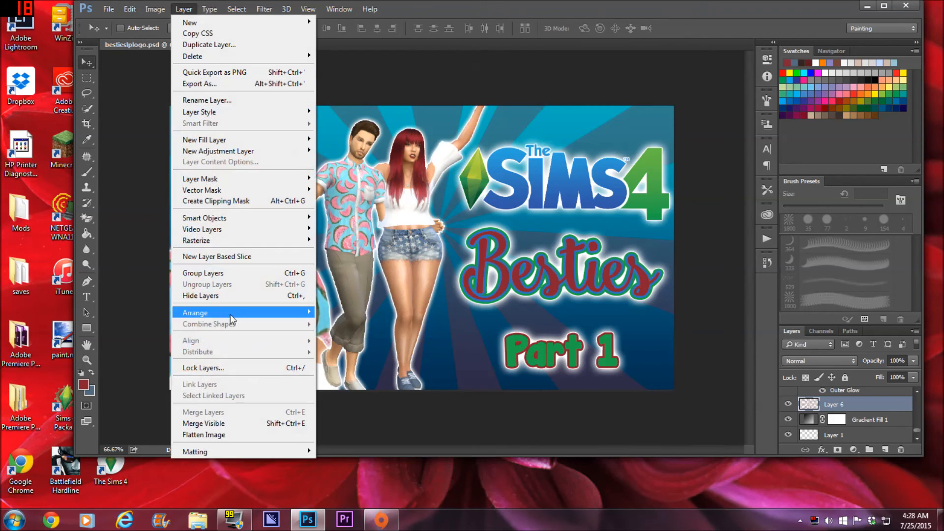
pyautogui.click(203, 435)
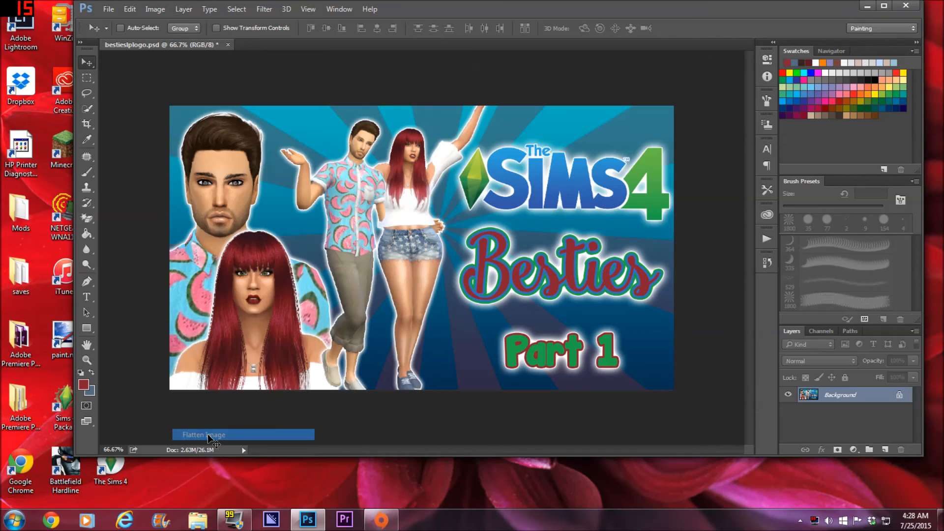
# Run the "warm n colorful" action from the Dani TS4 Part 2 set on the flattened image.
pyautogui.click(766, 240)
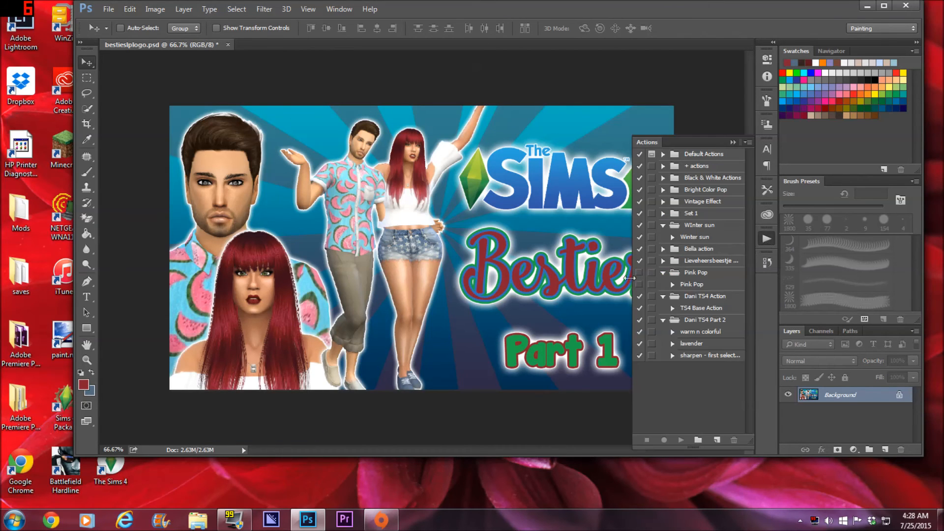
pyautogui.click(694, 334)
pyautogui.click(677, 441)
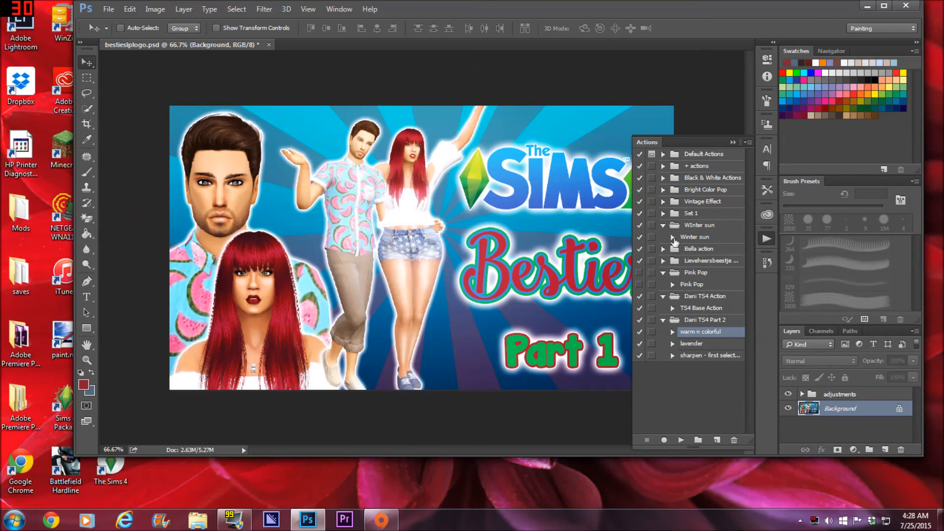
pyautogui.click(732, 143)
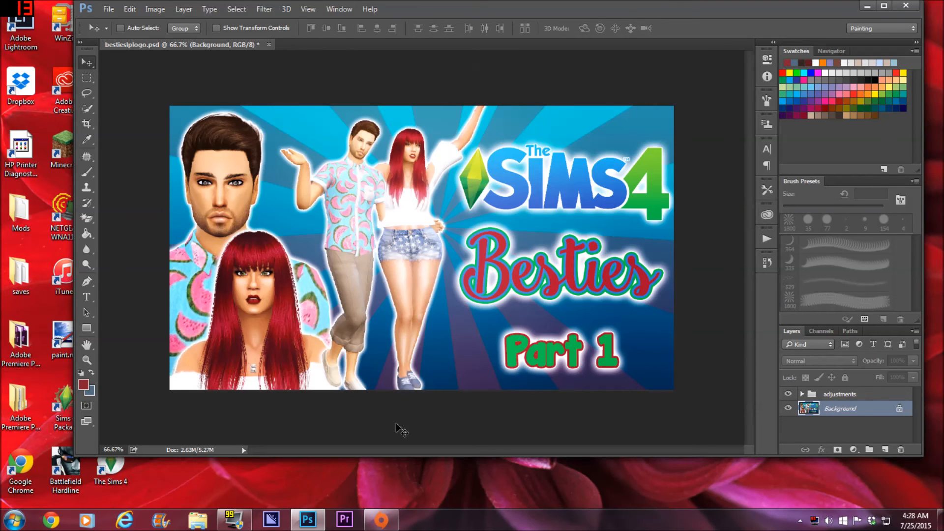
# Export the image for web as a 1278 x 720 px PNG-24 named "bestieslplogo" in the "Sims thumbnails and icons" folder.
pyautogui.click(107, 9)
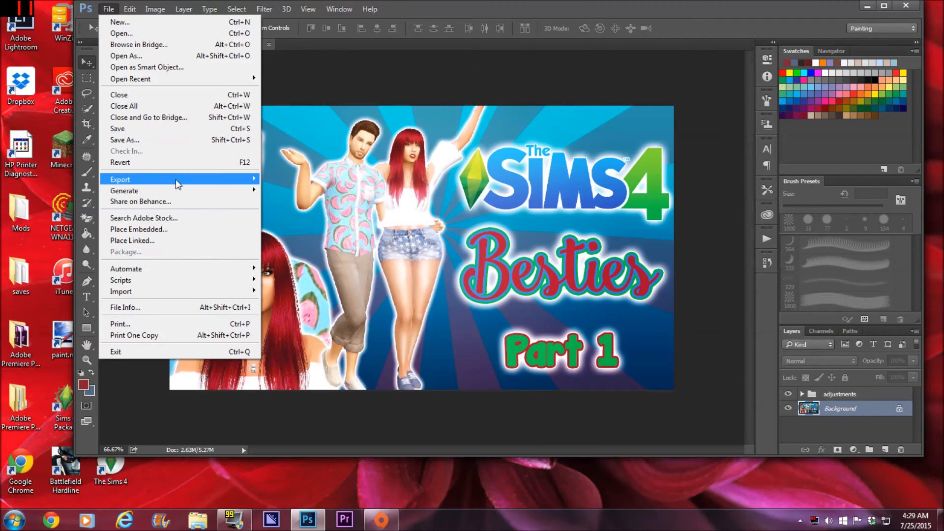
pyautogui.moveTo(177, 179)
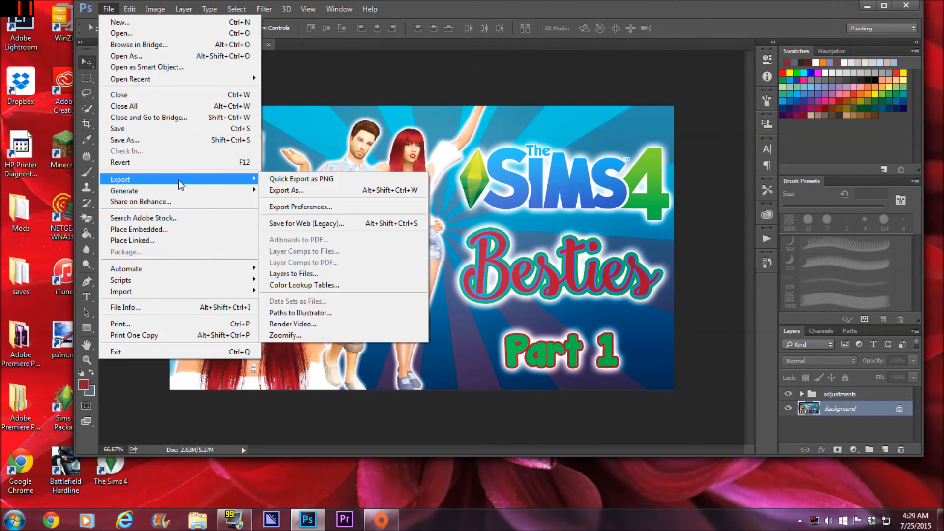
pyautogui.click(299, 224)
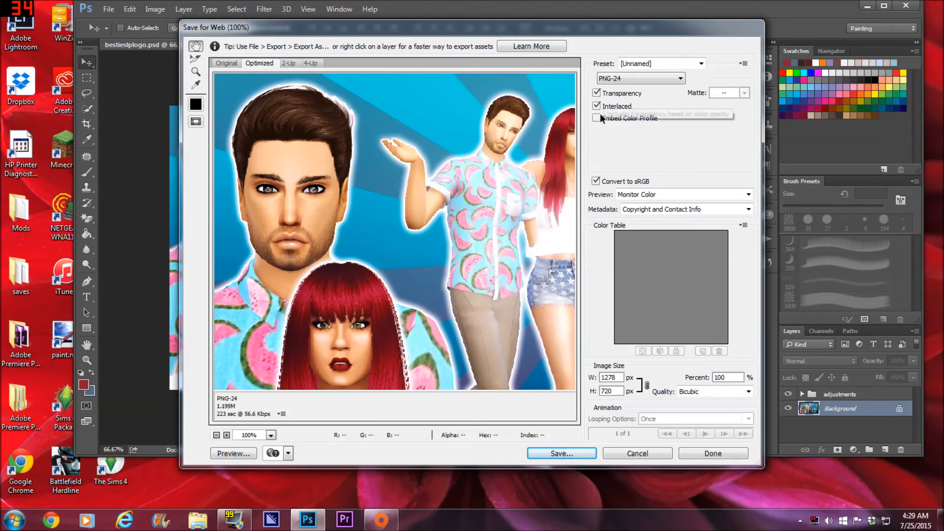
pyautogui.click(549, 450)
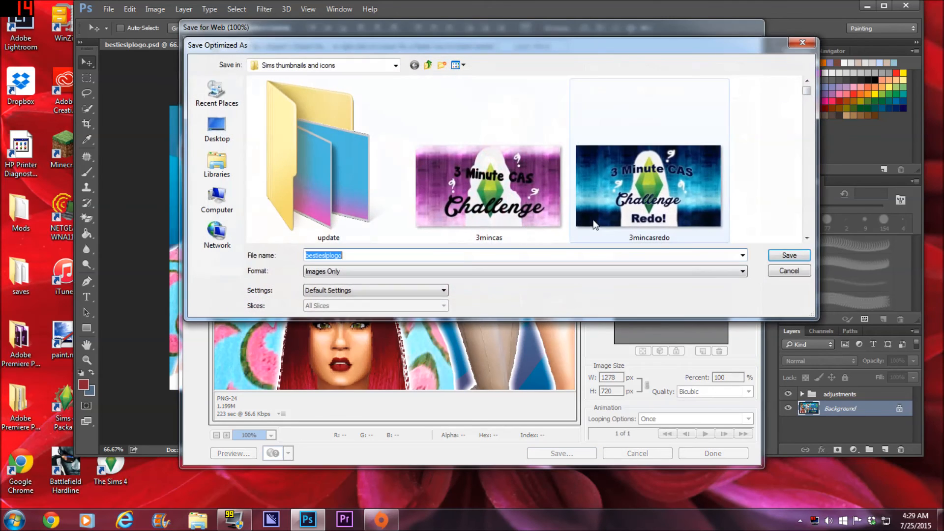
pyautogui.click(789, 256)
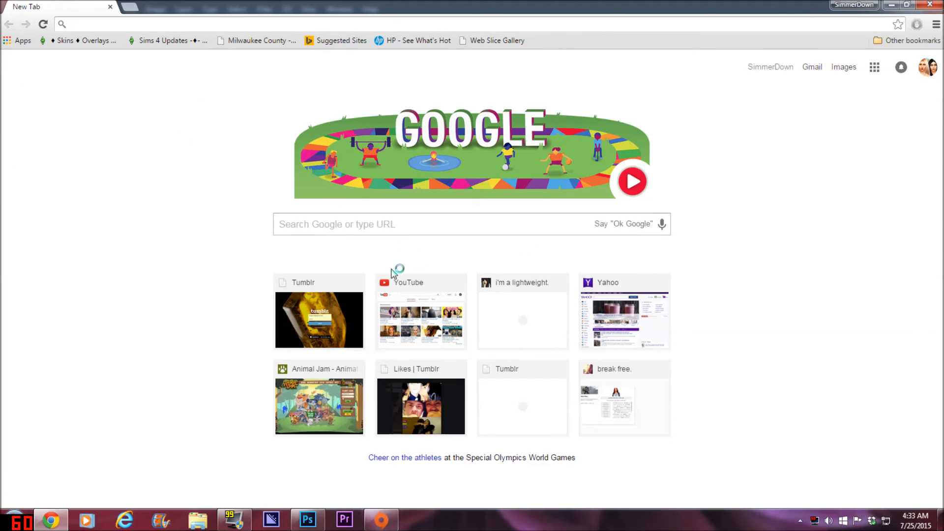
# Switch to YouTube in Chrome and open the own channel's playlist "Video's I watched that helped me create my channel".
pyautogui.click(415, 295)
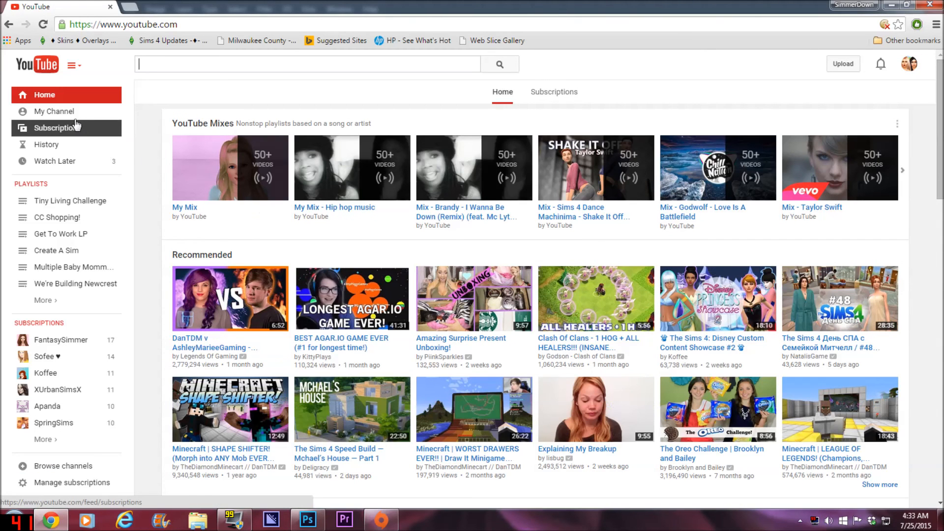
pyautogui.click(55, 112)
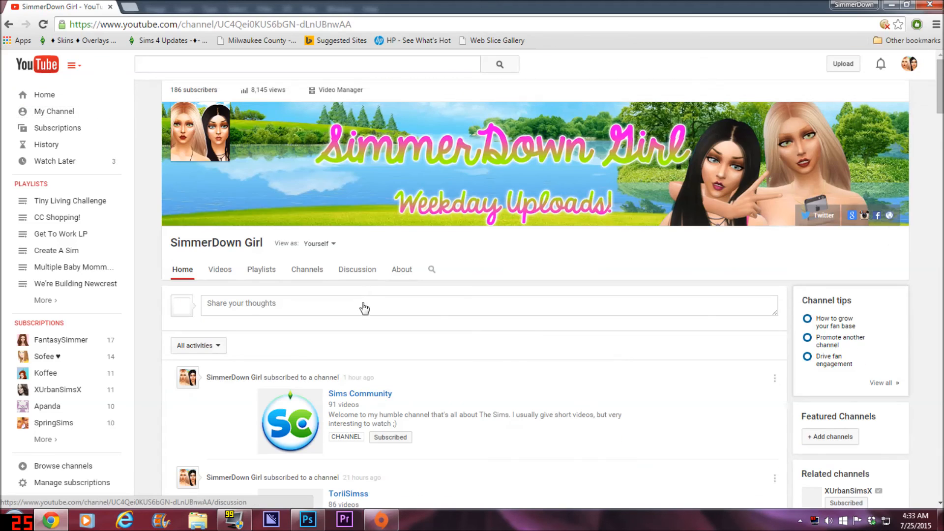
pyautogui.scroll(-2, 371, 323)
pyautogui.scroll(-3, 371, 323)
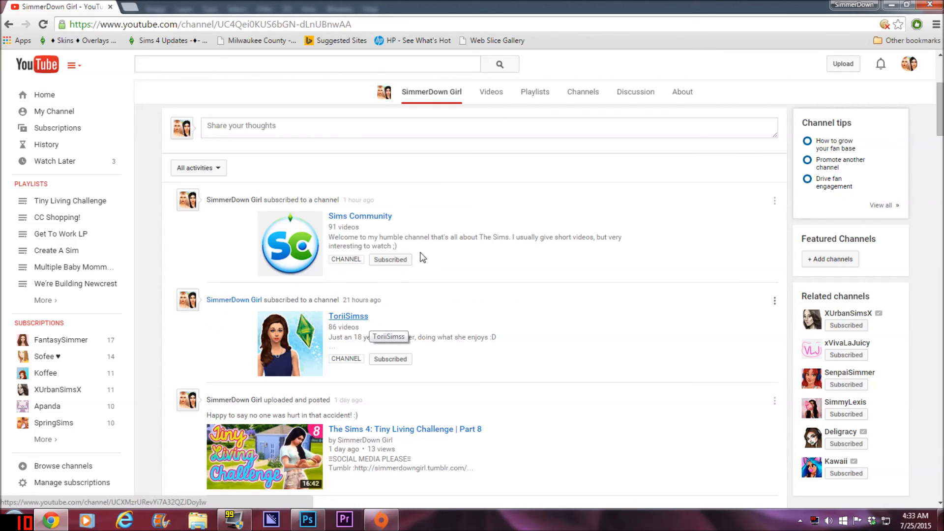
pyautogui.click(535, 93)
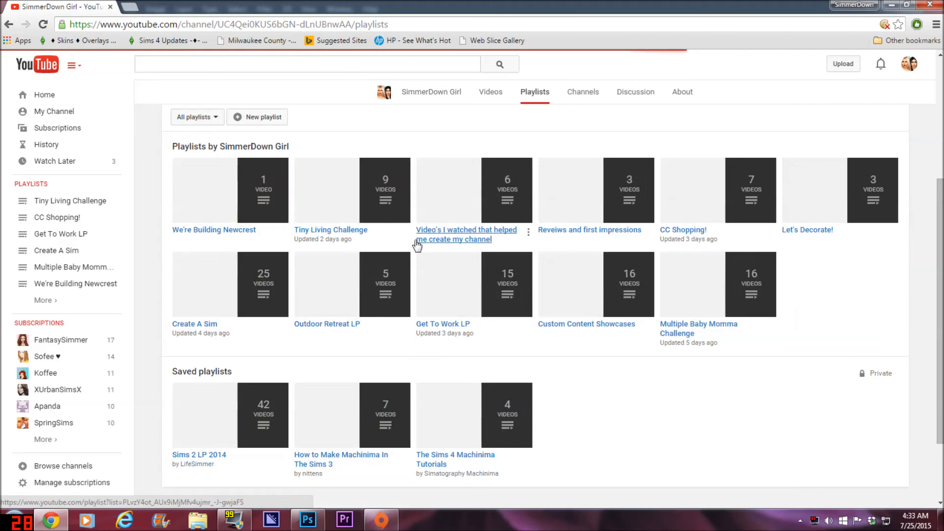
pyautogui.click(445, 235)
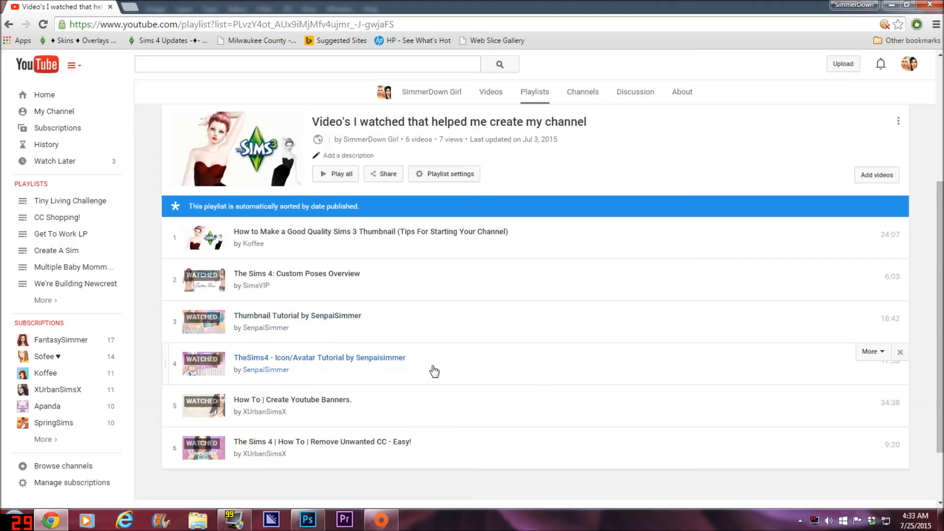
pyautogui.scroll(-2, 447, 363)
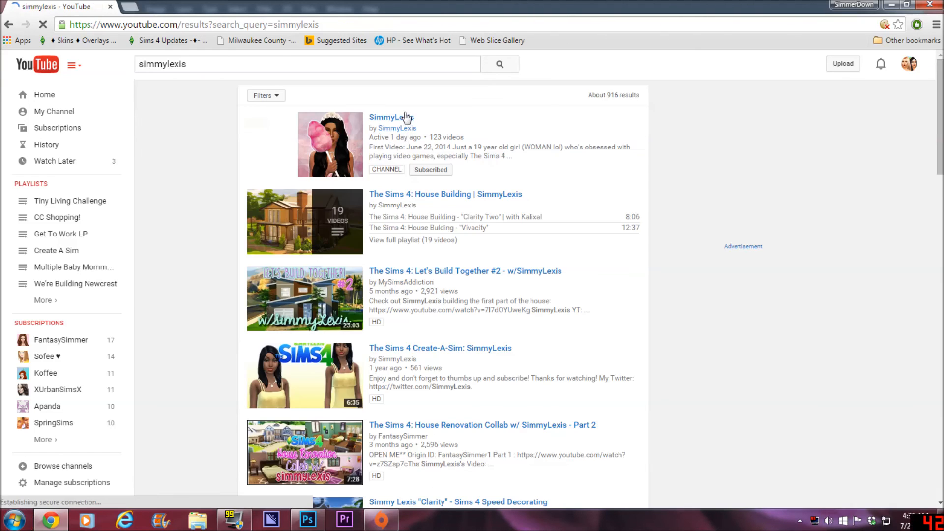
# Open the SimmyLexis channel from the search results and look through its home page for a thumbnail tutorial.
pyautogui.click(392, 118)
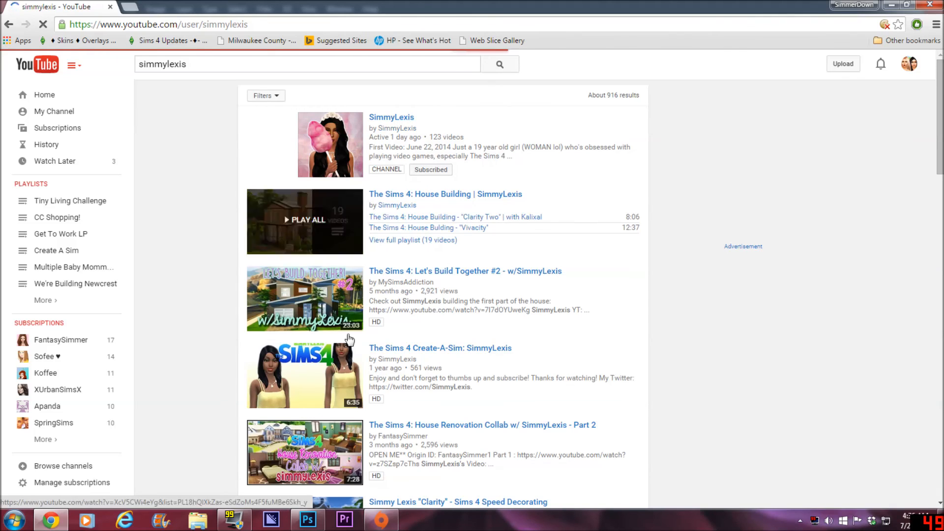
pyautogui.scroll(-6, 448, 415)
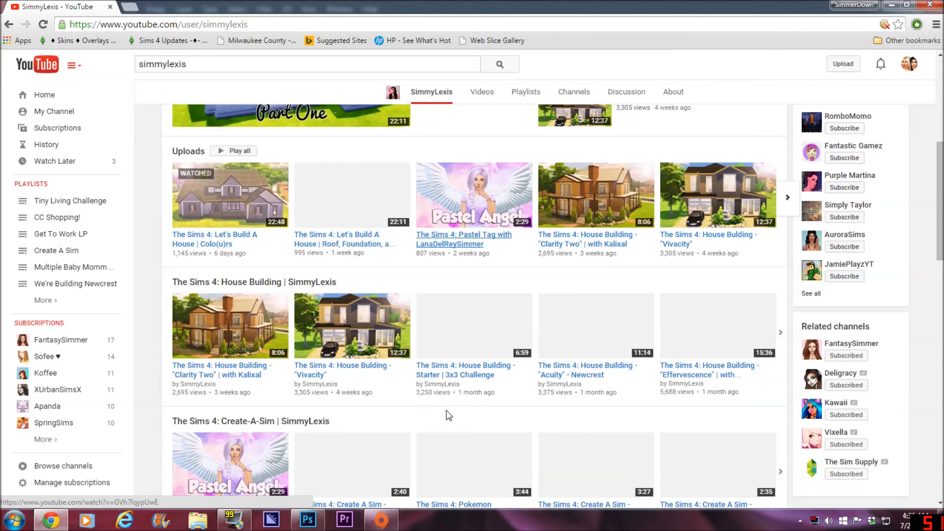
pyautogui.scroll(-1, 448, 416)
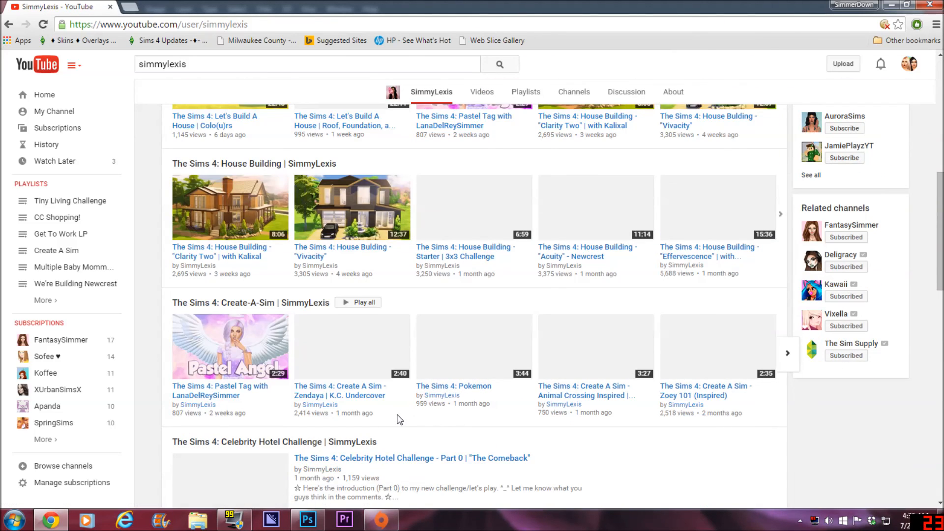
pyautogui.scroll(-3, 401, 420)
pyautogui.scroll(-2, 399, 416)
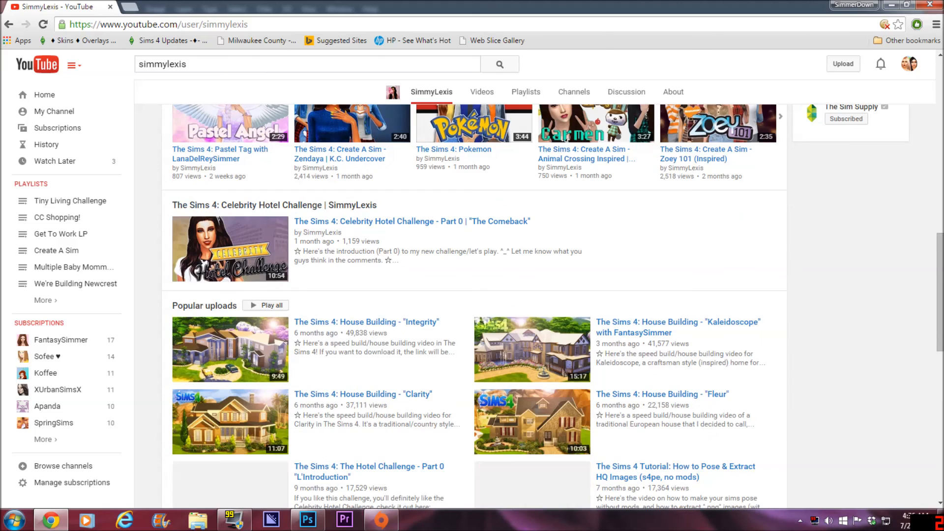
pyautogui.scroll(6, 398, 415)
pyautogui.scroll(6, 396, 414)
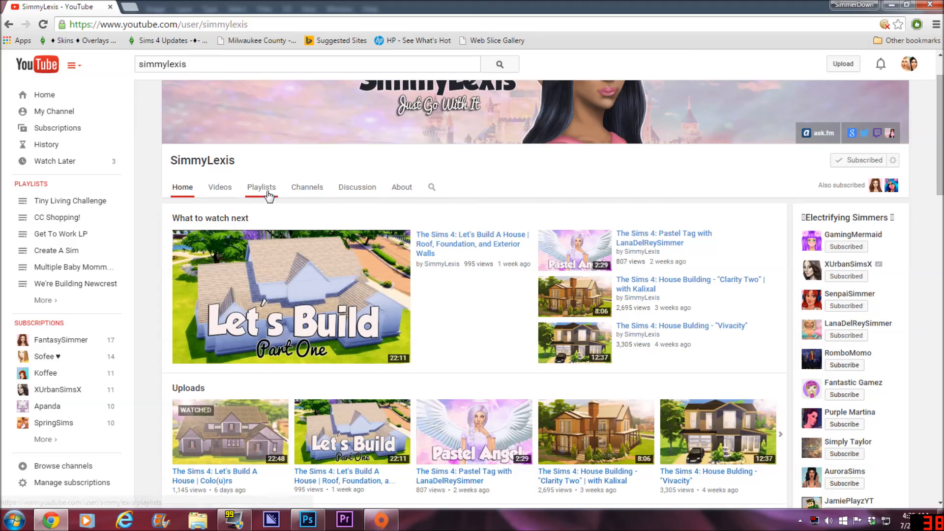
pyautogui.scroll(-6, 419, 346)
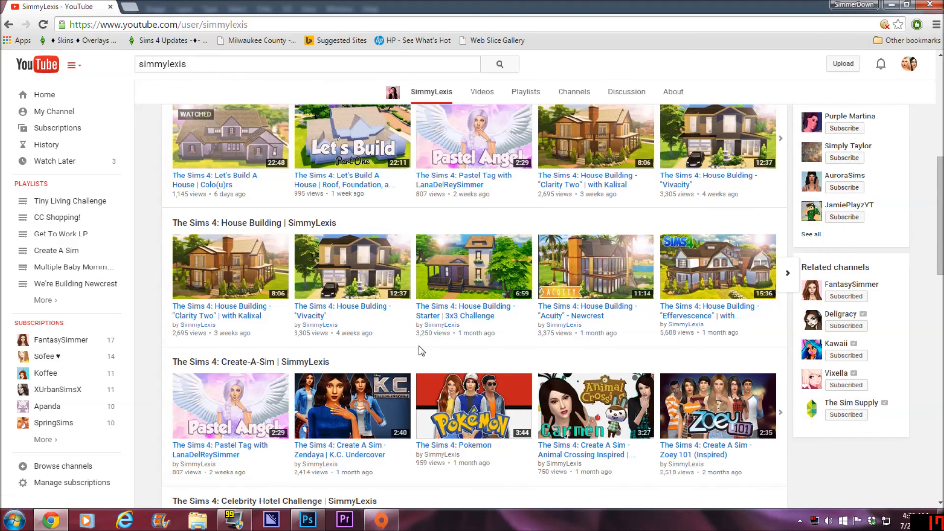
pyautogui.scroll(-2, 419, 346)
pyautogui.scroll(-10, 420, 351)
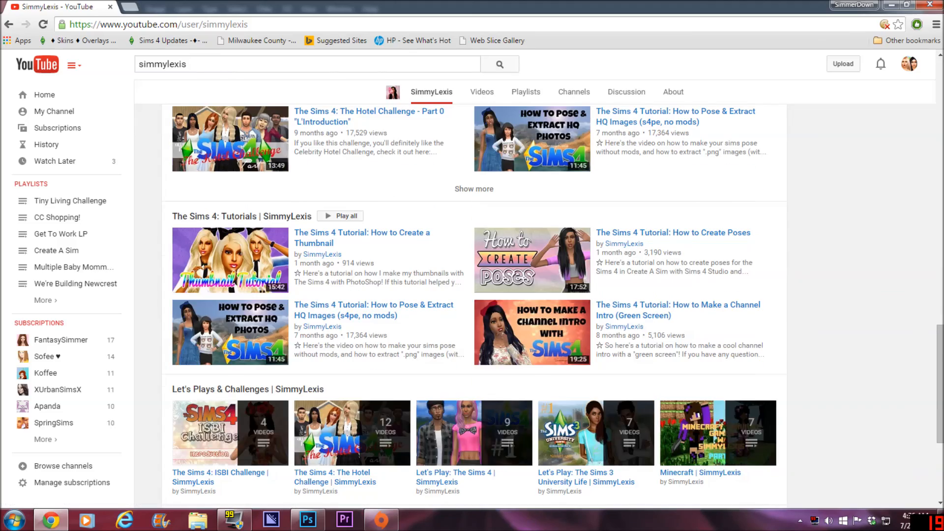
pyautogui.scroll(-4, 420, 350)
pyautogui.scroll(15, 421, 350)
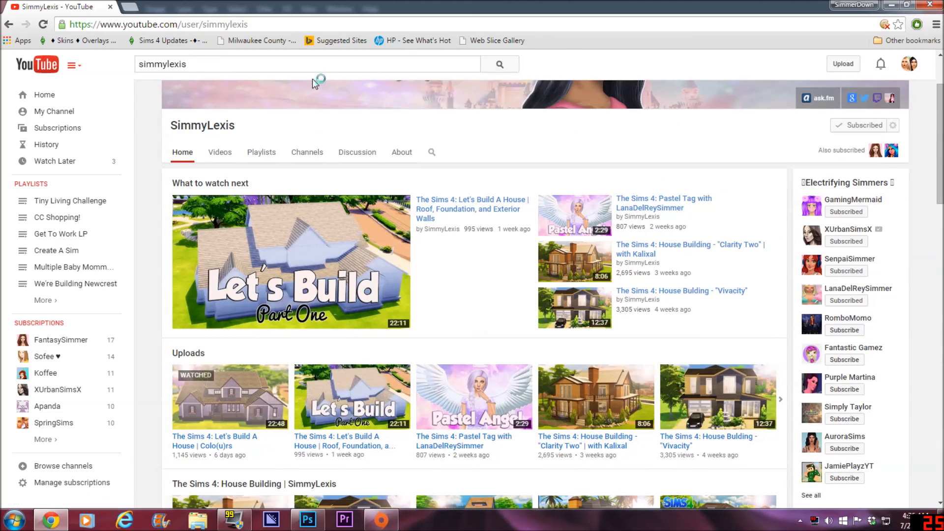
# Search YouTube for "simmylexis thumbnail" and open the video "The Sims 4 Tutorial: How to Create a Thumbnail".
pyautogui.click(314, 64)
pyautogui.write('thumb')
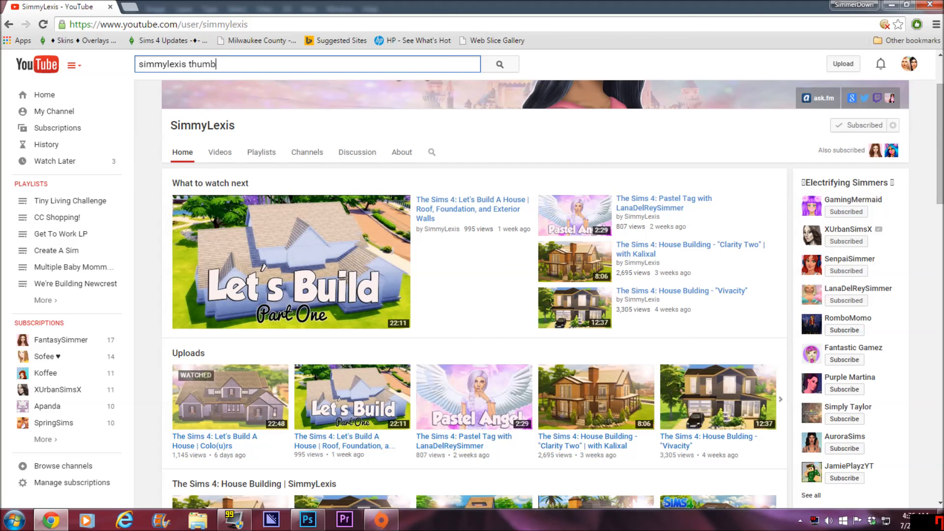
pyautogui.write('nail')
pyautogui.click(499, 64)
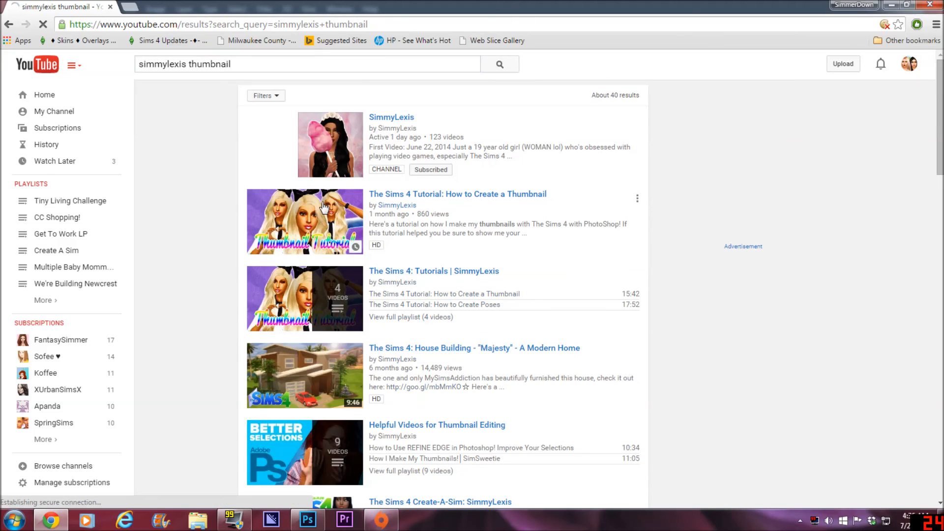
pyautogui.click(439, 200)
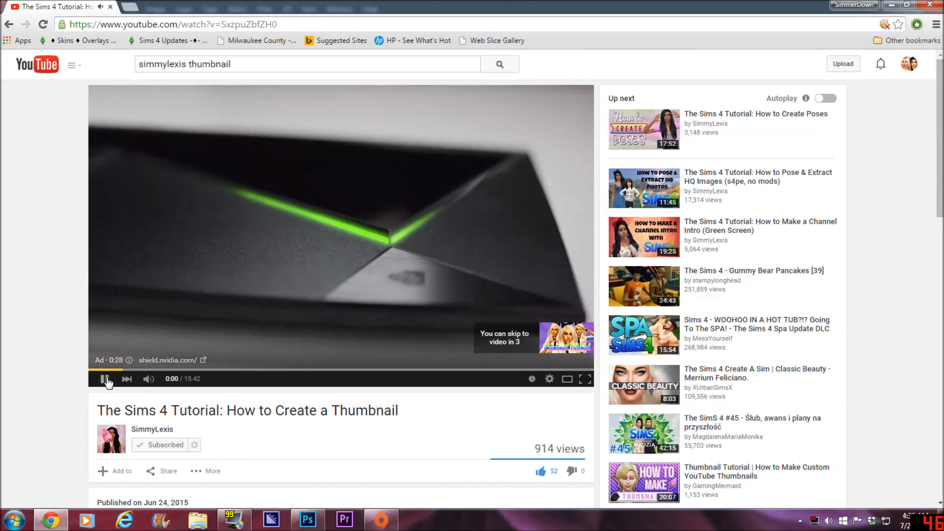
# Pause playback and add the tutorial video to the playlist "Video's I watched that helped me create my channel".
pyautogui.click(104, 379)
pyautogui.scroll(-3, 270, 369)
pyautogui.scroll(-1, 270, 375)
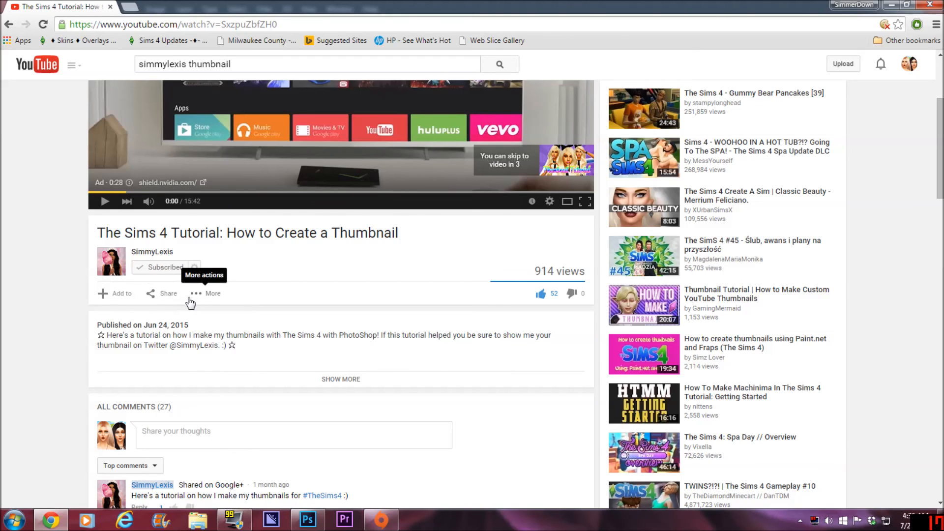
pyautogui.click(115, 295)
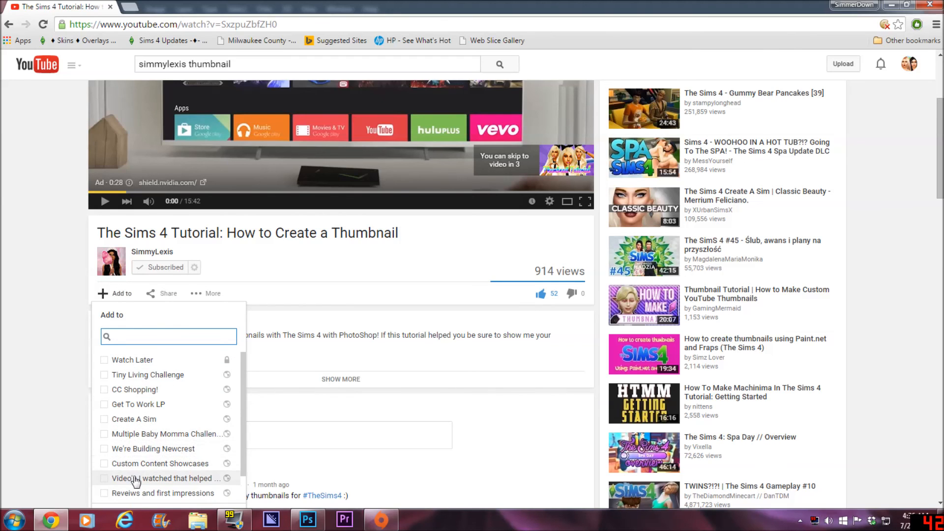
pyautogui.scroll(-1, 148, 462)
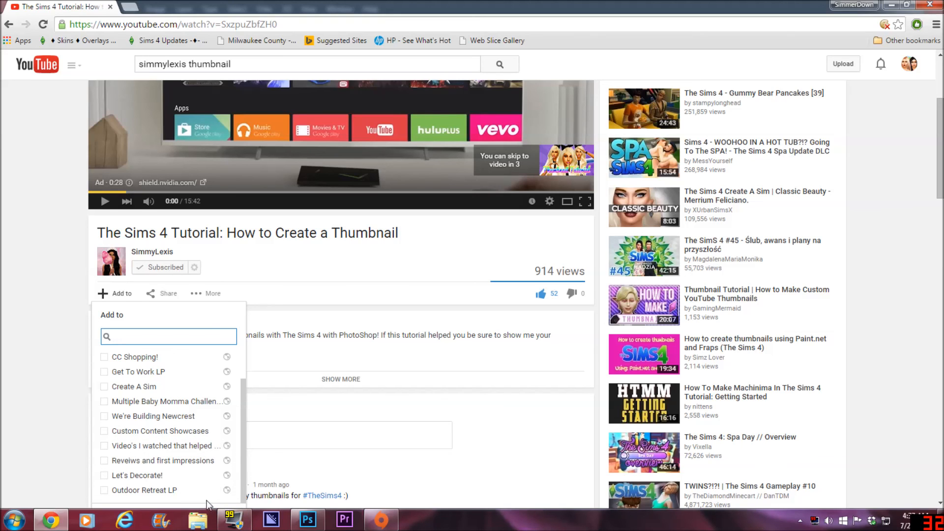
pyautogui.click(181, 446)
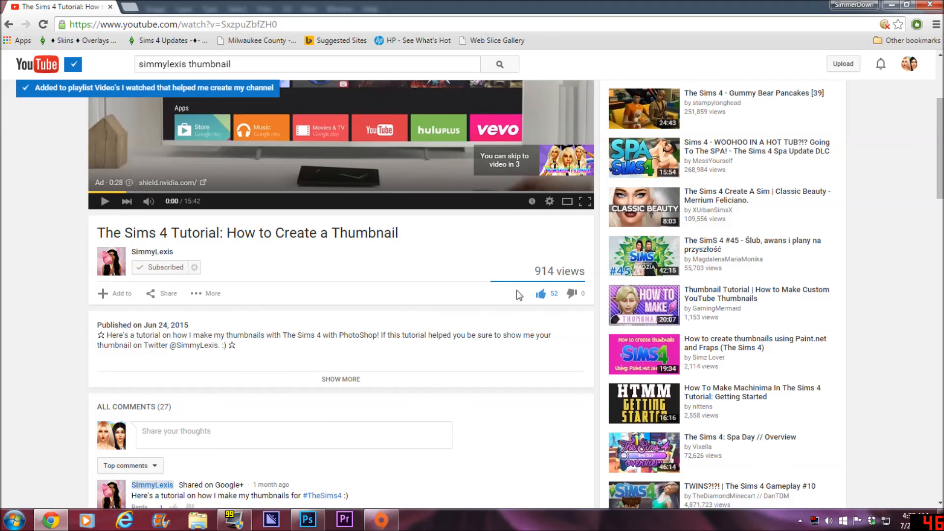
# Return to the YouTube home page and close the browser window.
pyautogui.scroll(4, 296, 351)
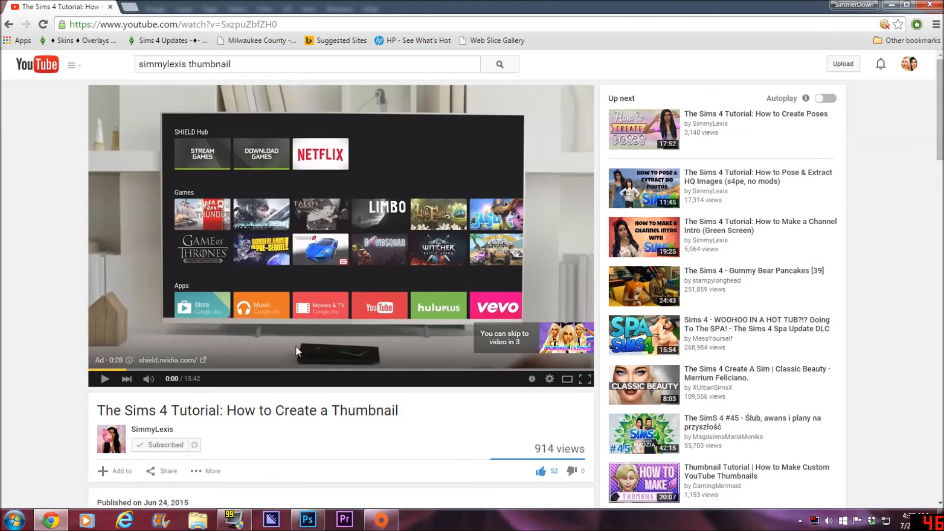
pyautogui.click(37, 64)
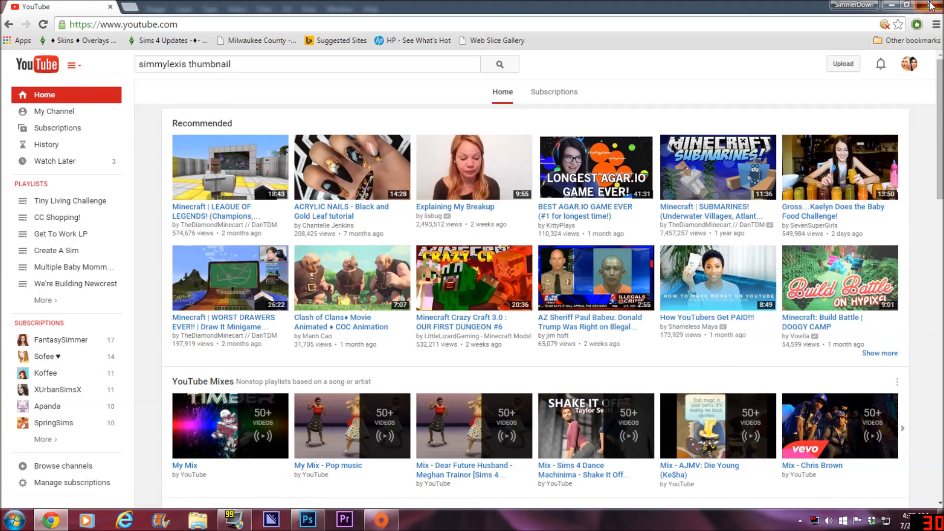
pyautogui.click(931, 5)
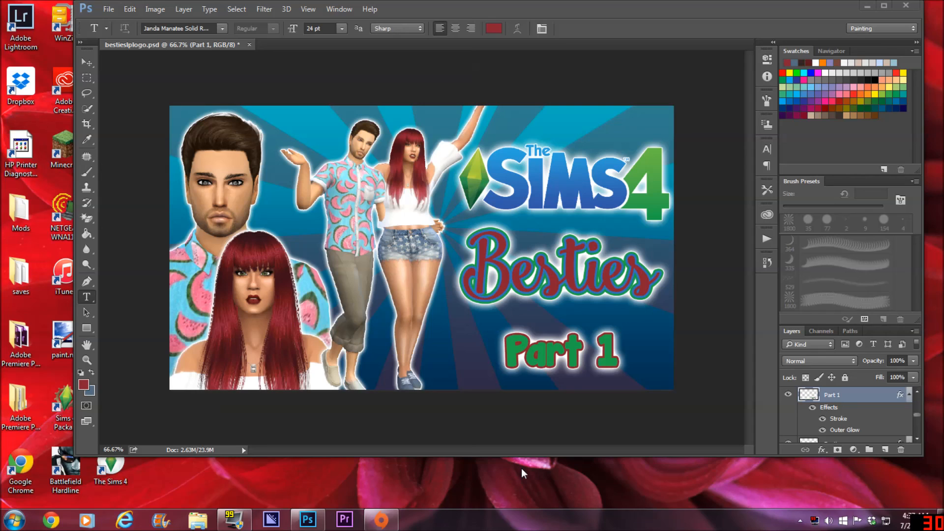